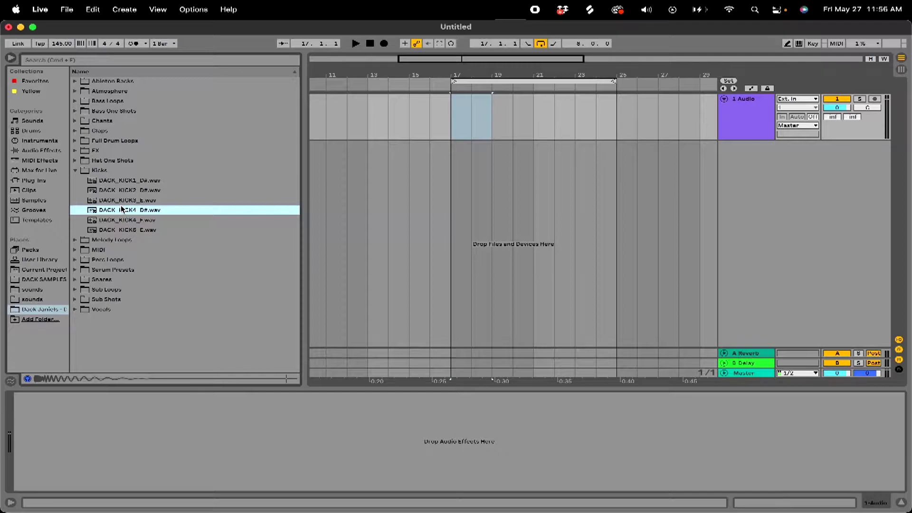
# Step: Audition the kick samples, then place DACK_KICK3_E.wav at bar 17 on the first audio track and repeat it at bar 18
pyautogui.click(124, 202)
pyautogui.click(122, 212)
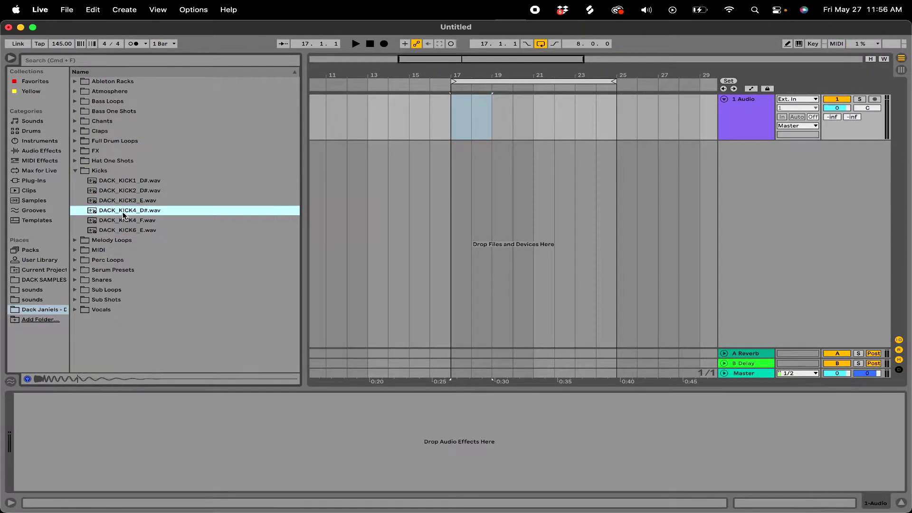
pyautogui.click(116, 204)
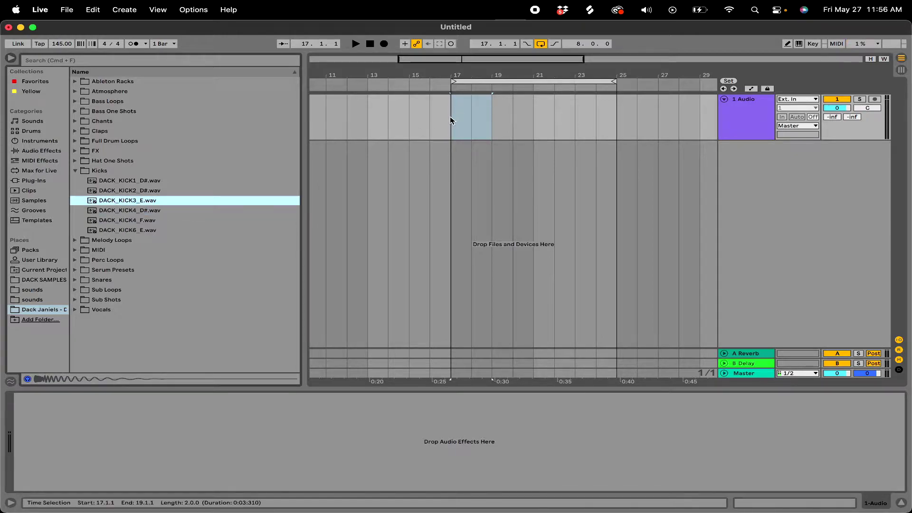
pyautogui.moveTo(153, 208); pyautogui.dragTo(454, 121)
pyautogui.press('space')
pyautogui.press('space')
pyautogui.press('+')
pyautogui.press('+')
pyautogui.click(434, 120)
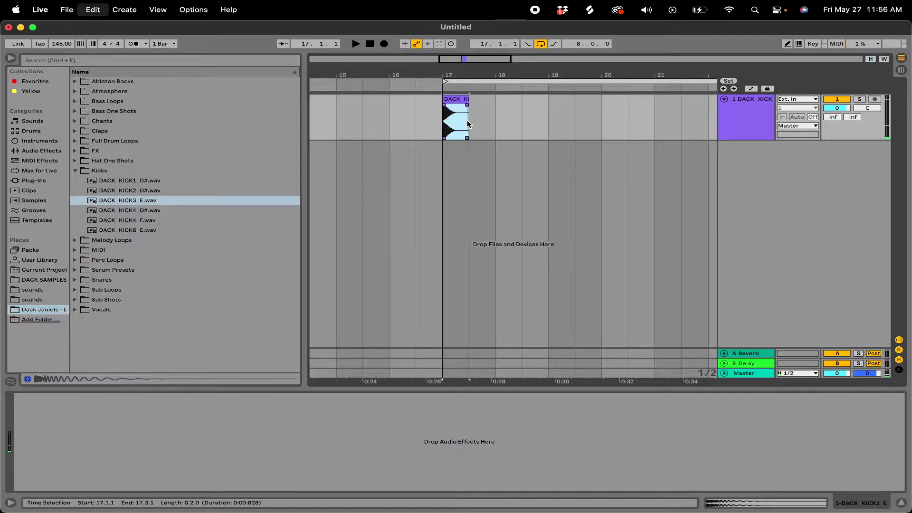
# Step: Add a second audio track and place DACK_CLAP2.wav on it at 17.3, between the two kicks
pyautogui.press('super+t')
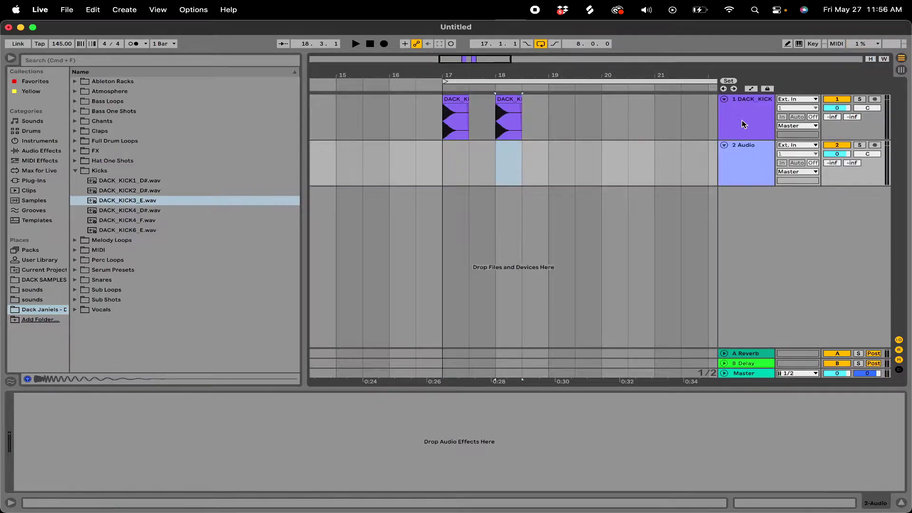
pyautogui.click(75, 131)
pyautogui.moveTo(101, 150); pyautogui.dragTo(504, 167)
pyautogui.press('space')
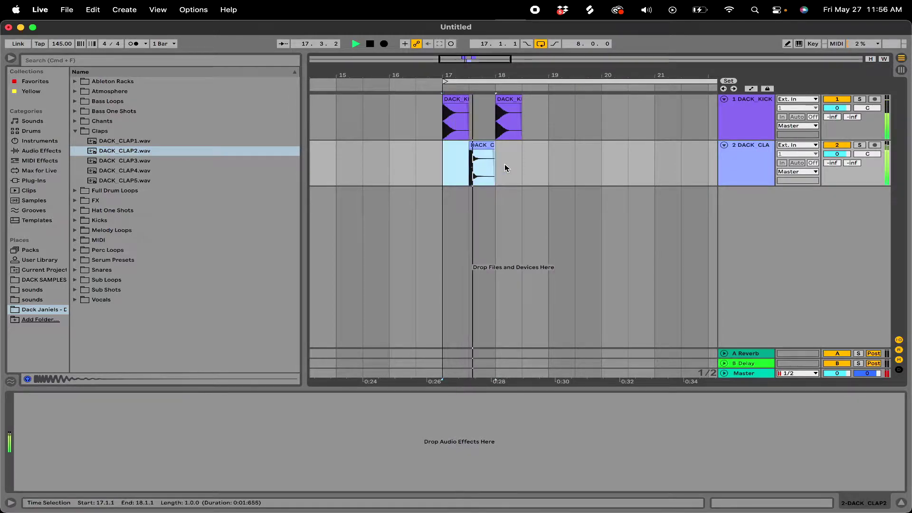
# Step: Duplicate the kick and clap pattern until it fills the loop from bar 17 to bar 25
pyautogui.press('super+d')
pyautogui.moveTo(439, 159); pyautogui.dragTo(549, 138)
pyautogui.press('super+d')
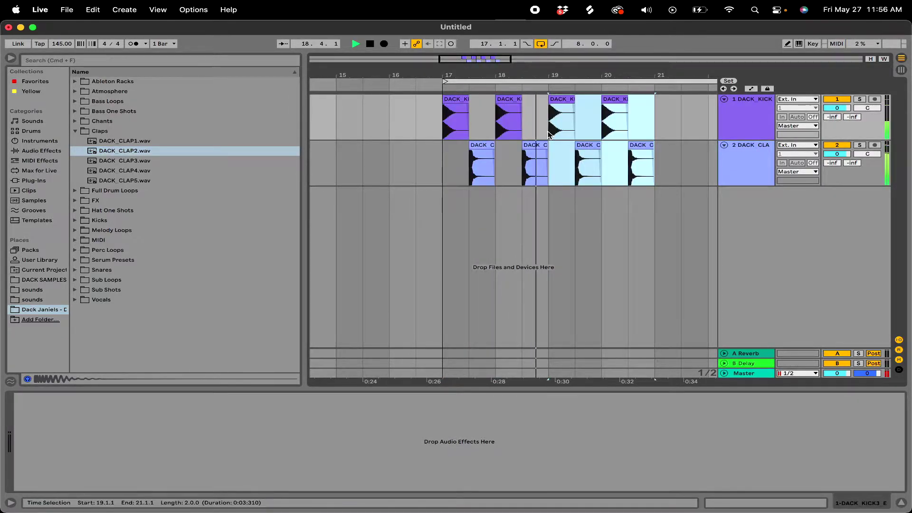
pyautogui.hscroll(3, 569, 136)
pyautogui.press('super+d')
pyautogui.press('-')
pyautogui.rightClick(570, 133)
pyautogui.click(488, 126)
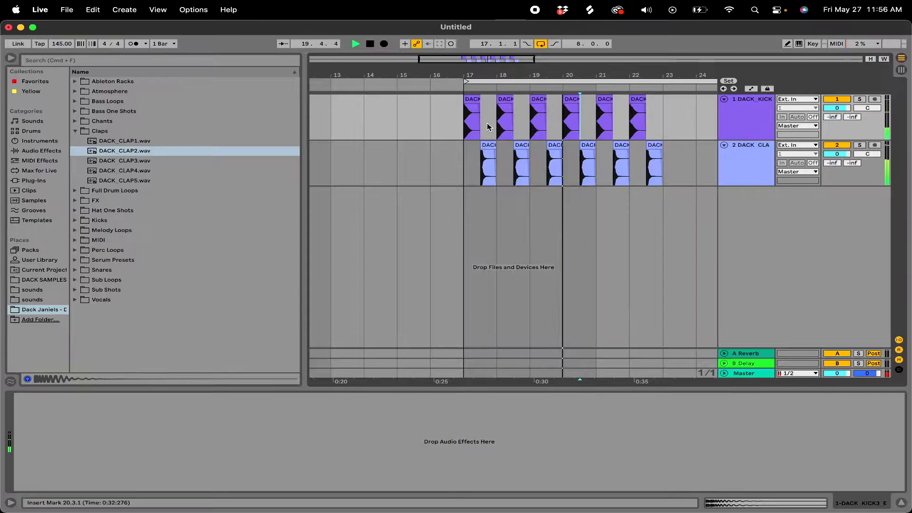
pyautogui.press('super+d')
pyautogui.hscroll(4, 667, 130)
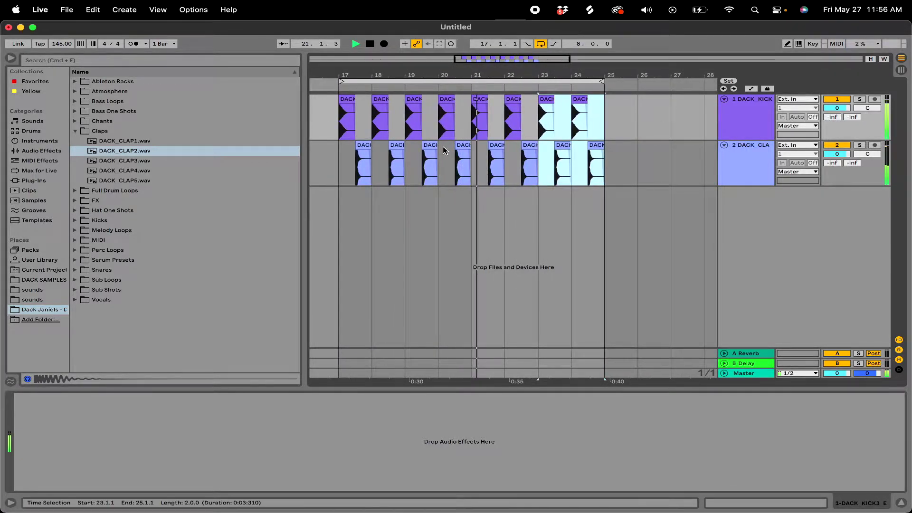
# Step: Add a third audio track, place DACK_SYNTHESIZED_RIDE1.wav on it at bar 17 and use a 1/4 grid
pyautogui.press('super+t')
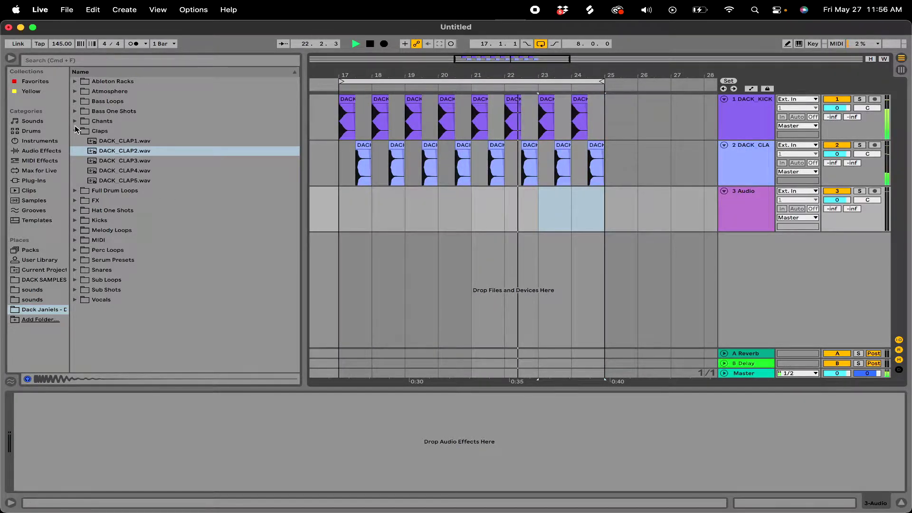
pyautogui.click(75, 210)
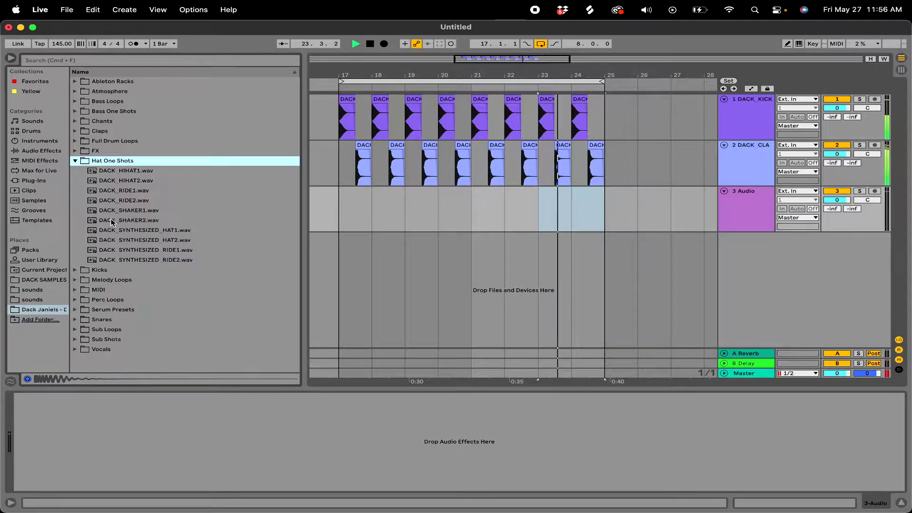
pyautogui.moveTo(138, 250); pyautogui.dragTo(438, 210)
pyautogui.scroll(2, 348, 209)
pyautogui.press('super+1')
# Step: Duplicate the ride on every beat up to bar 25 and remove the final hit from 24.4 to 25.1
pyautogui.press('super+d')
pyautogui.click(335, 211)
pyautogui.press('space')
pyautogui.press('super+d')
pyautogui.press('super+d')
pyautogui.press('super+d')
pyautogui.press('super+d')
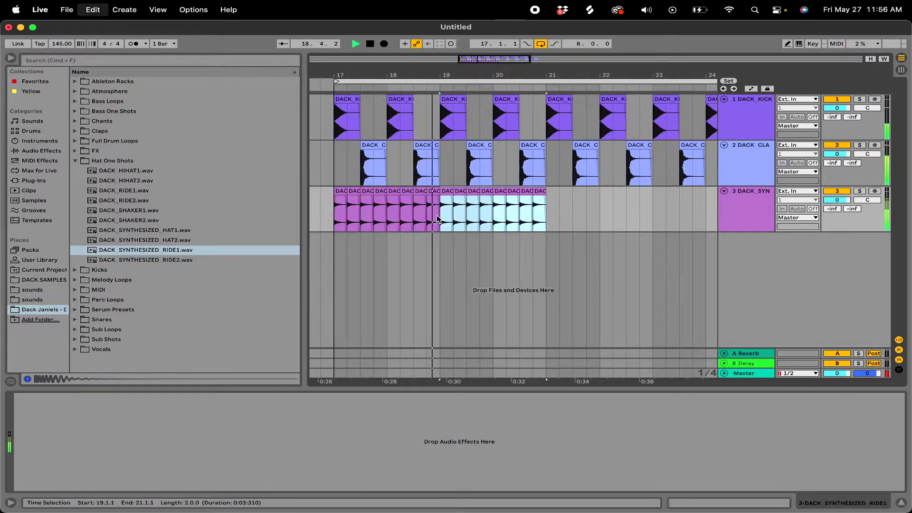
pyautogui.press('super+d')
pyautogui.press('super+d')
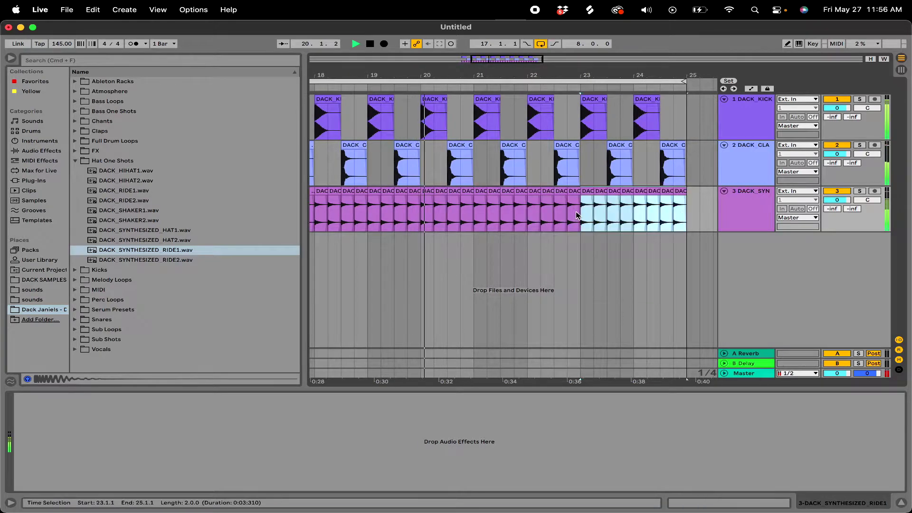
pyautogui.click(614, 207)
pyautogui.moveTo(613, 207); pyautogui.dragTo(627, 208)
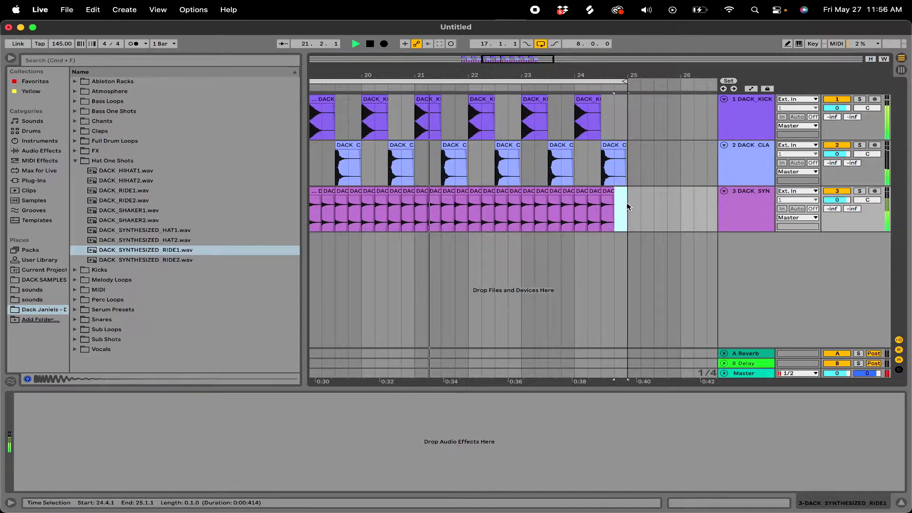
# Step: Add a fourth audio track and place DACK_HIHAT2.wav on it at bar 17
pyautogui.press('super+t')
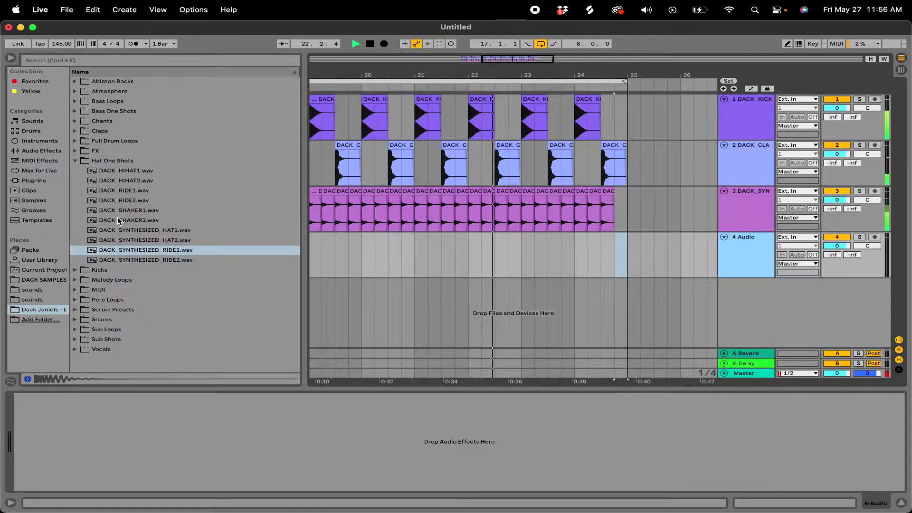
pyautogui.click(121, 181)
pyautogui.moveTo(121, 180); pyautogui.dragTo(424, 264)
pyautogui.press('space')
# Step: Duplicate the hi-hat on every beat up to bar 25 and delete the final hit at 24.4
pyautogui.press('super+d')
pyautogui.press('super+d')
pyautogui.press('super+d')
pyautogui.press('super+d')
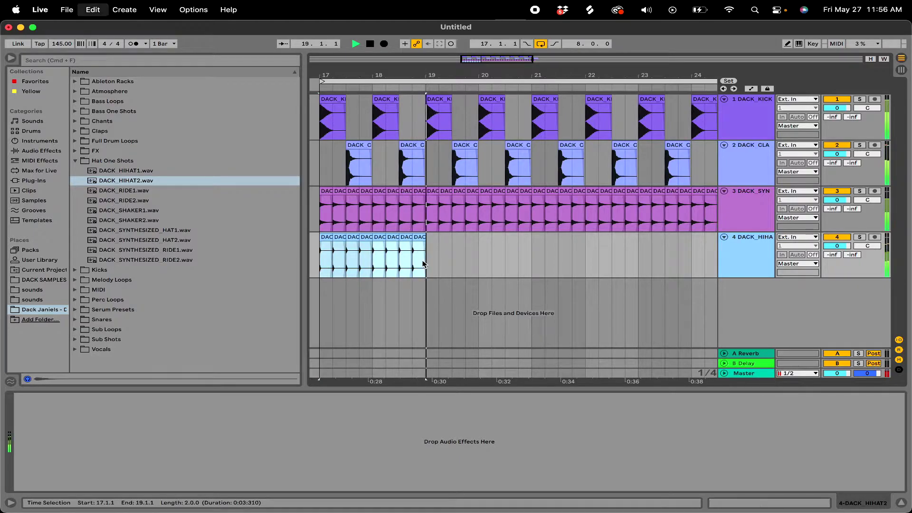
pyautogui.press('super+d')
pyautogui.press('super+d')
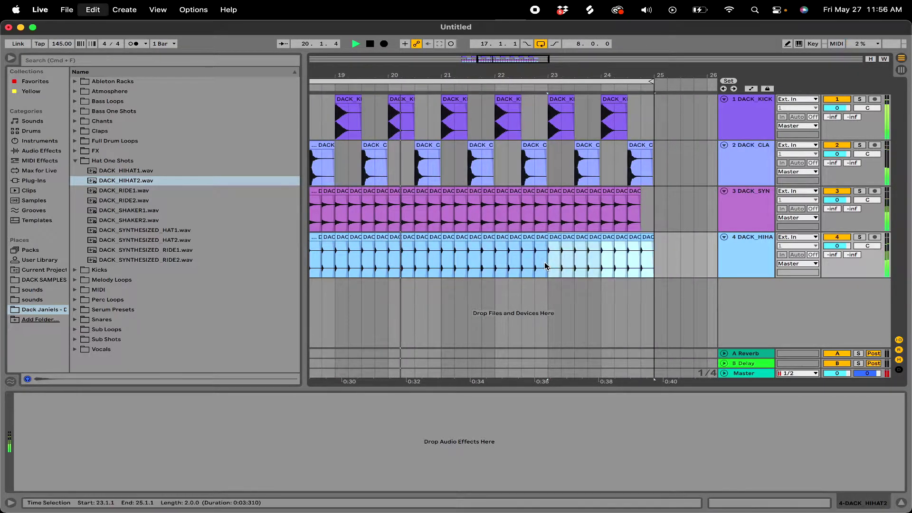
pyautogui.moveTo(643, 264); pyautogui.dragTo(654, 263)
pyautogui.press('Delete')
# Step: Group the synthesized ride and hi-hat tracks together
pyautogui.click(741, 227)
pyautogui.keyDown('shift'); pyautogui.click(743, 246); pyautogui.keyUp('shift')
pyautogui.press('super+g')
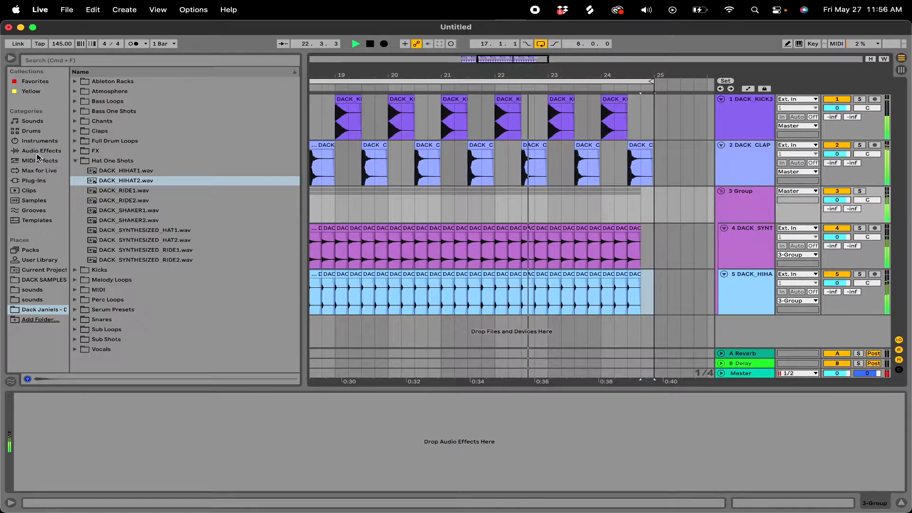
# Step: Add EQ Eight to the group and make its first band a steep low cut at about 3.74 kHz
pyautogui.click(40, 151)
pyautogui.click(75, 111)
pyautogui.moveTo(112, 141); pyautogui.dragTo(413, 206)
pyautogui.click(58, 477)
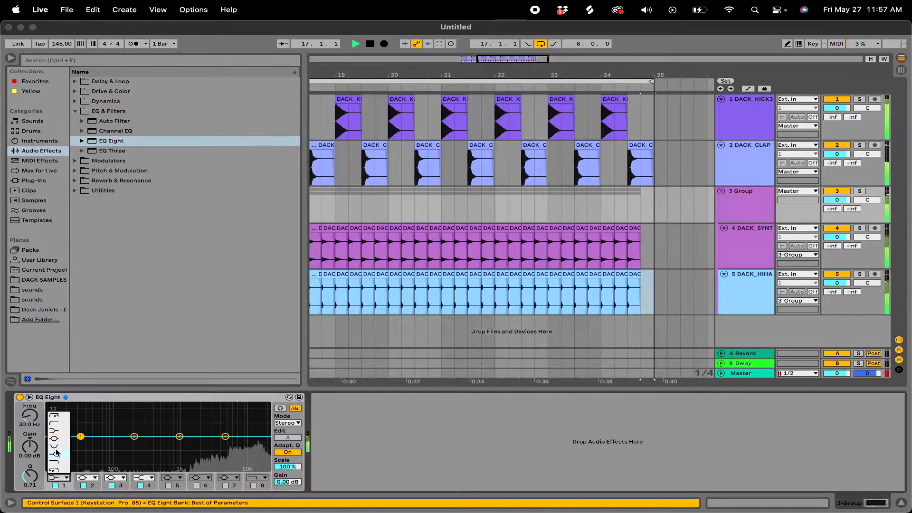
pyautogui.click(55, 416)
pyautogui.moveTo(80, 439); pyautogui.dragTo(217, 444)
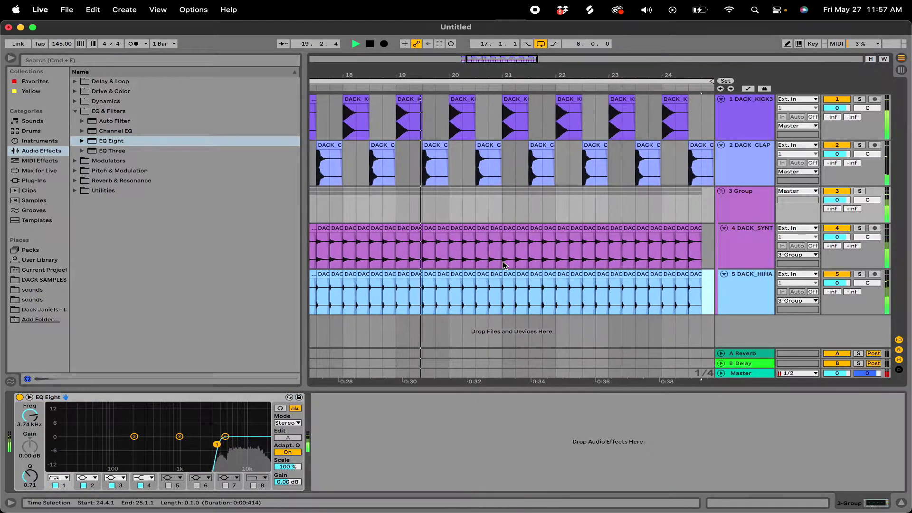
# Step: Rename the ride and hi-hat group "hats" and collapse it
pyautogui.hscroll(-3, 503, 262)
pyautogui.scroll(-4, 503, 262)
pyautogui.hscroll(3, 503, 262)
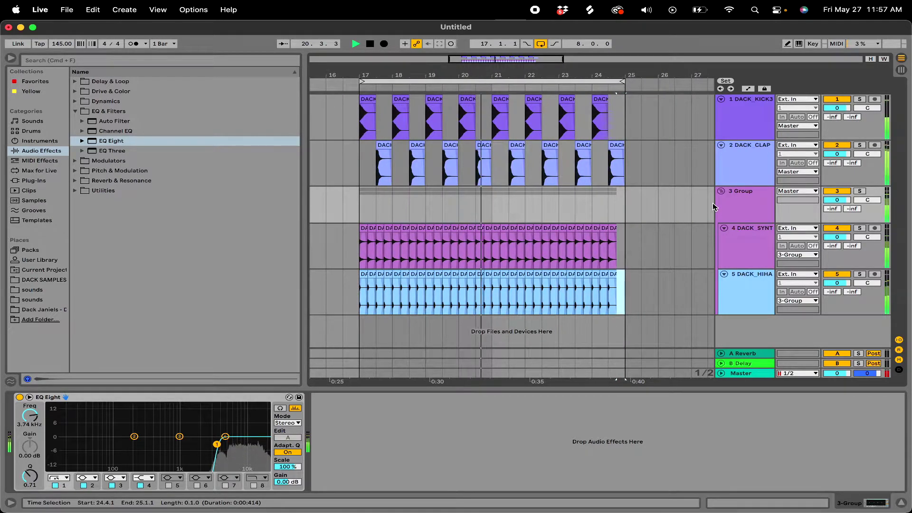
pyautogui.click(736, 197)
pyautogui.press('super+r')
pyautogui.write('hats')
pyautogui.press('Return')
pyautogui.click(721, 191)
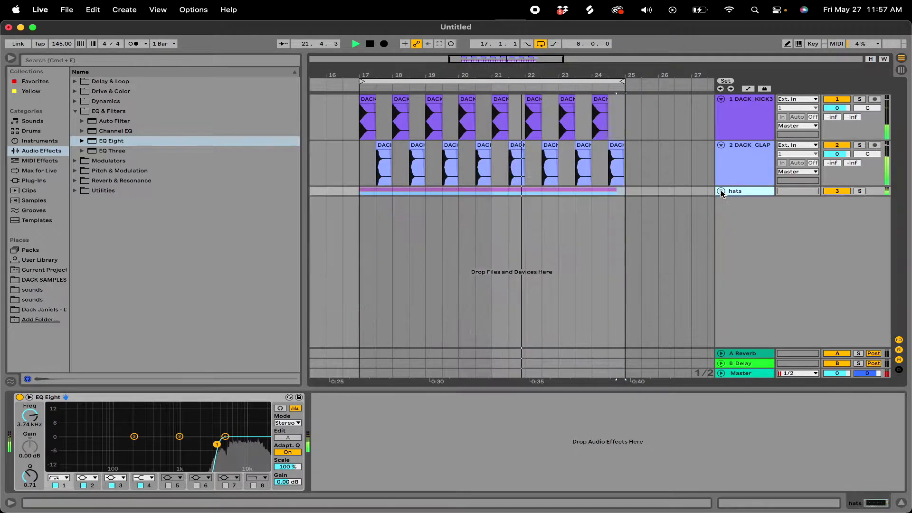
# Step: Add an audio track below the hats group and open the sample pack's Bass One Shots folder
pyautogui.press('super+t')
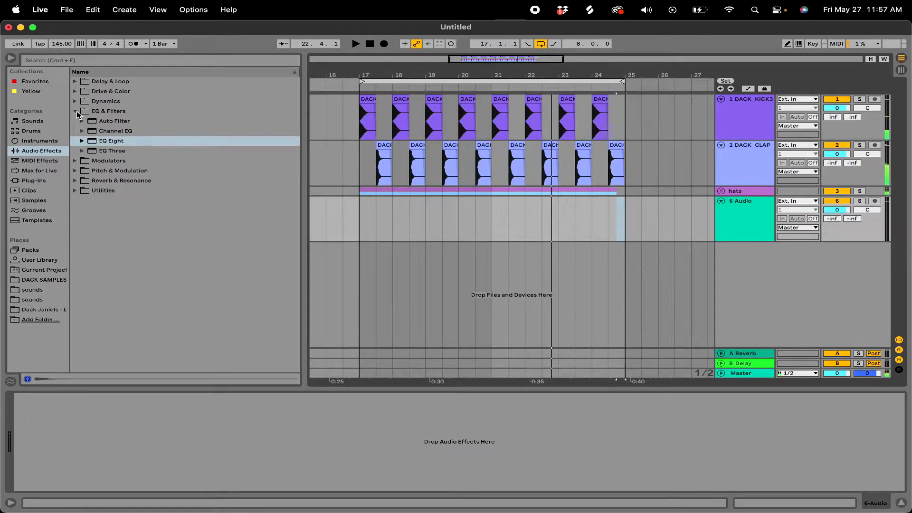
pyautogui.click(76, 112)
pyautogui.click(53, 311)
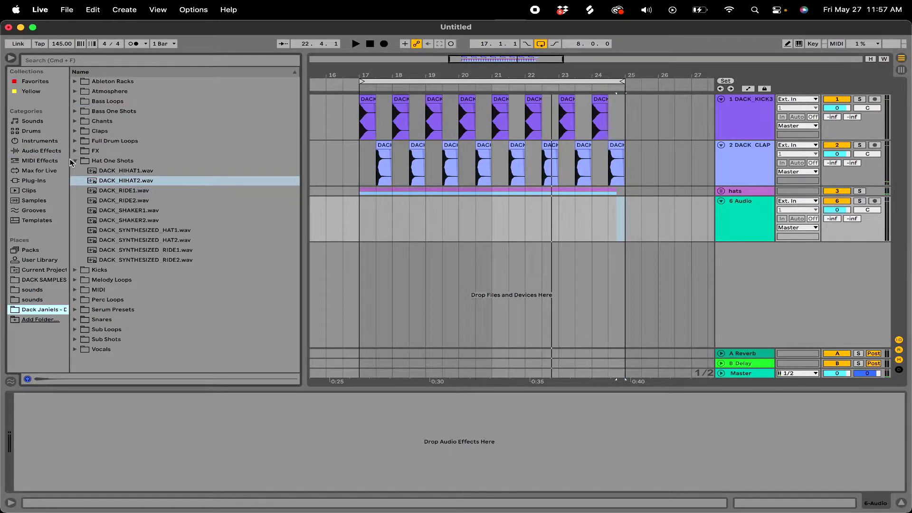
pyautogui.click(74, 160)
pyautogui.press('space')
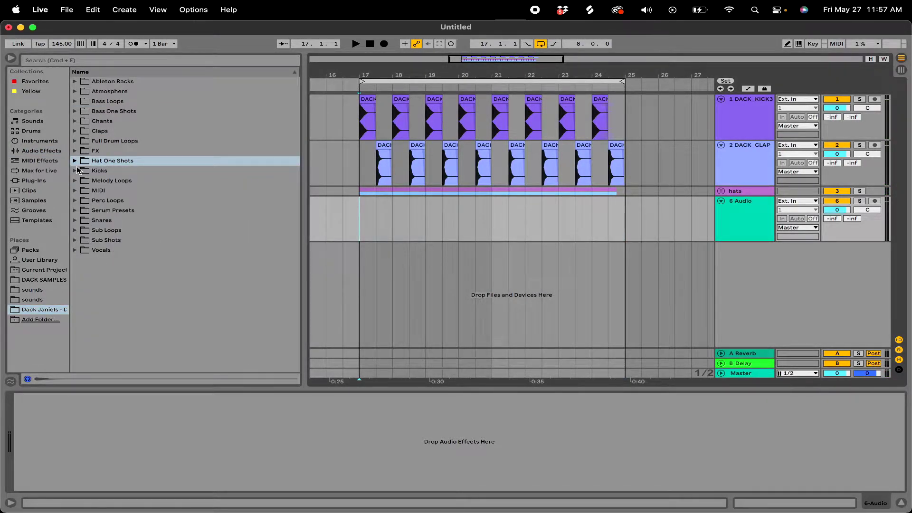
pyautogui.click(75, 112)
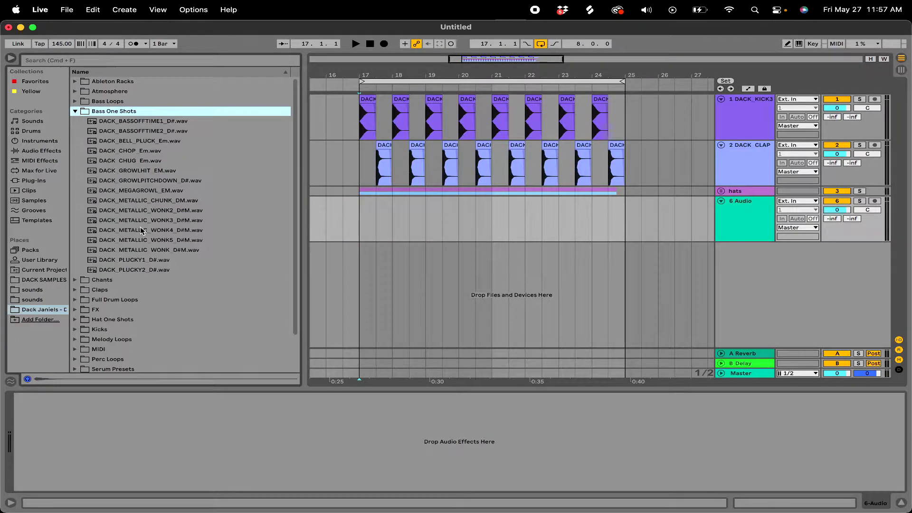
# Step: Audition the metallic bass one-shots, place DACK_METALLIC_WONK3_D#M.wav at bar 17 on the new track and play it with the drums
pyautogui.click(145, 203)
pyautogui.press('Down')
pyautogui.press('Down')
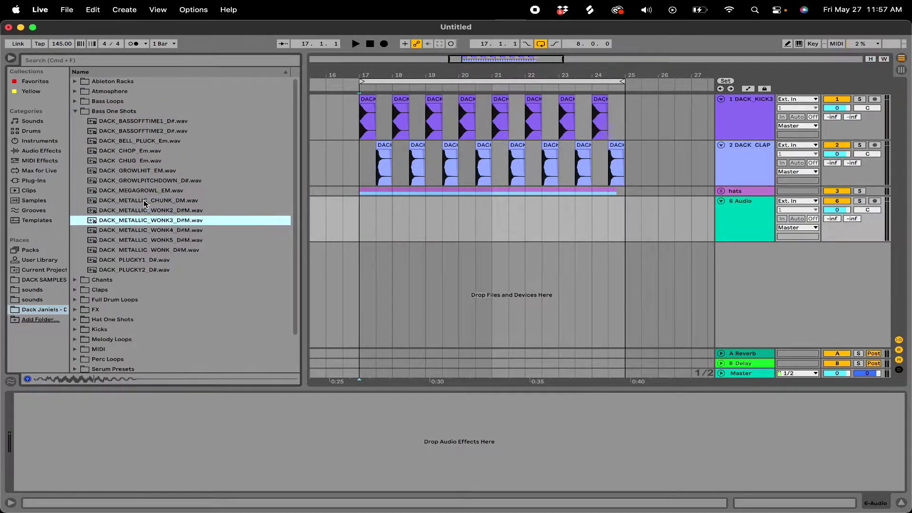
pyautogui.press('Down')
pyautogui.press('Down')
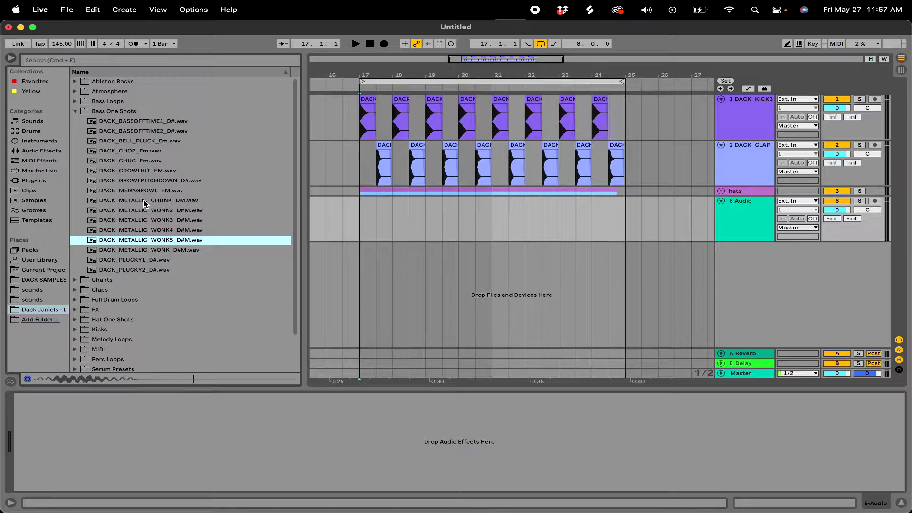
pyautogui.press('Up')
pyautogui.press('Up')
pyautogui.moveTo(151, 222); pyautogui.dragTo(361, 218)
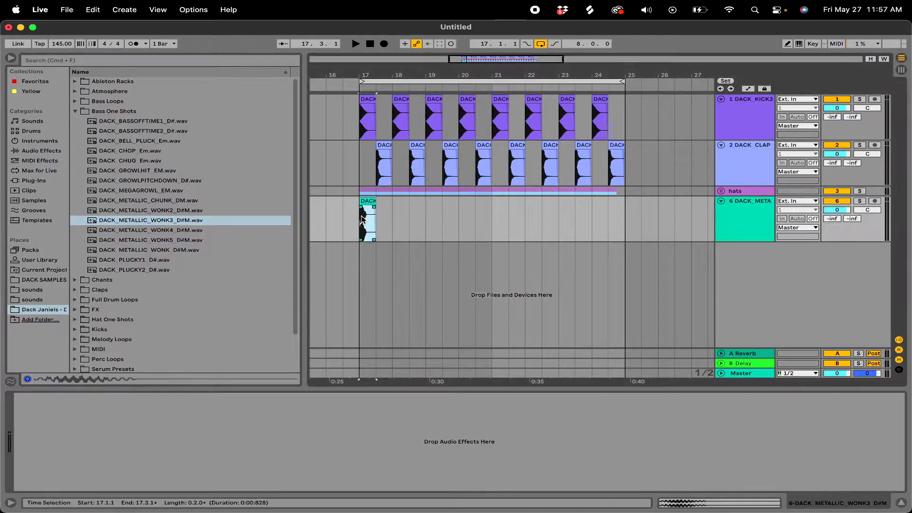
pyautogui.press('+')
pyautogui.press('+')
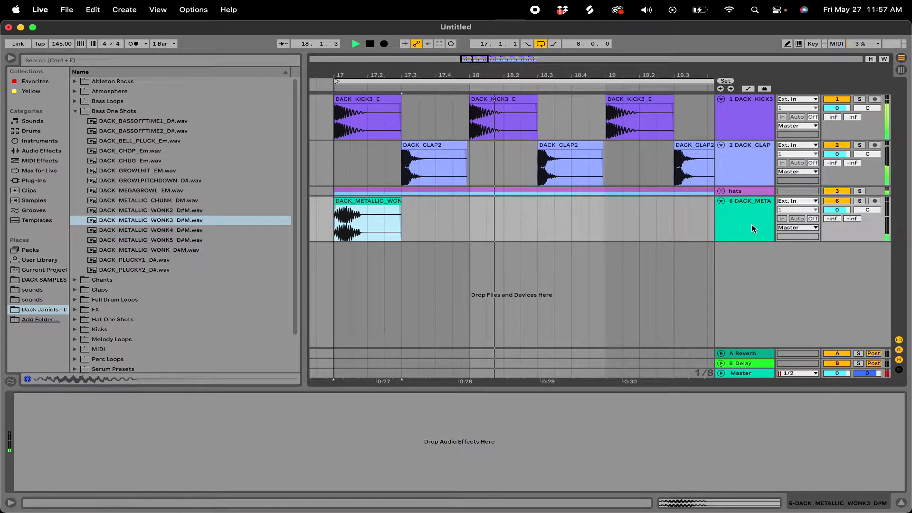
pyautogui.press('space')
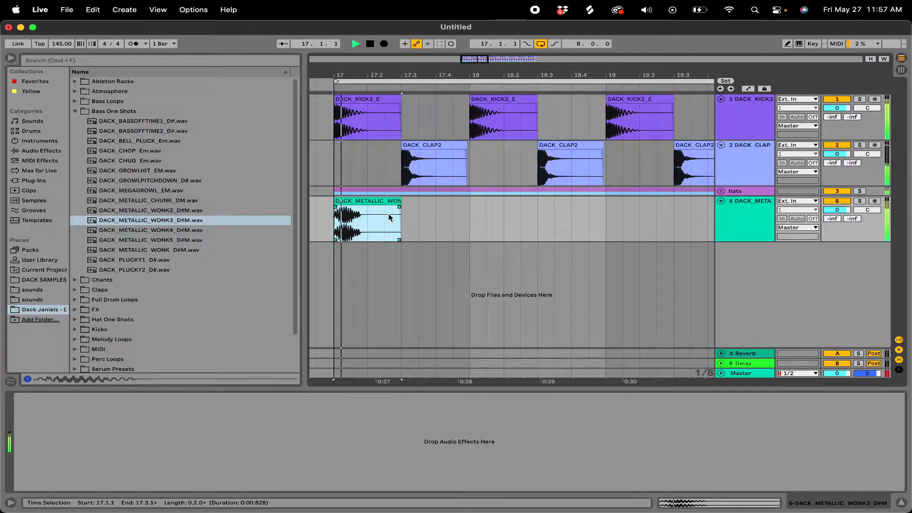
pyautogui.press('space')
pyautogui.click(752, 236)
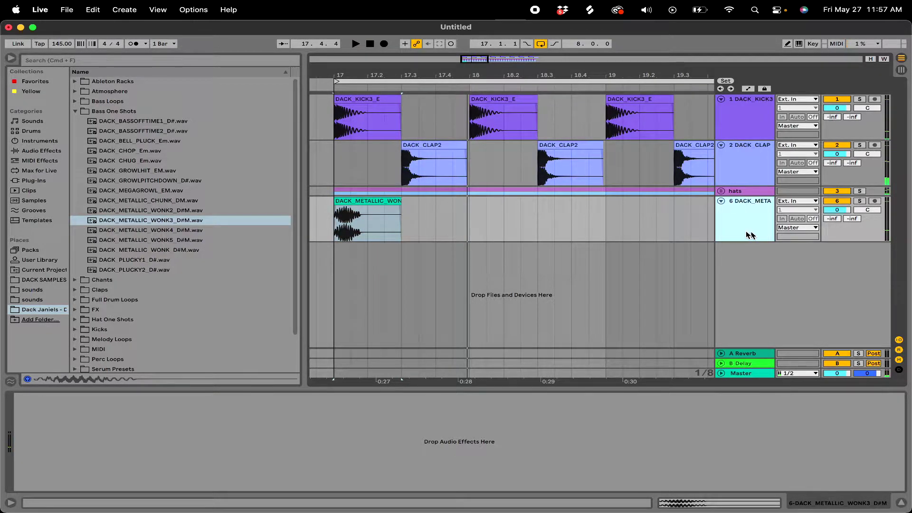
# Step: Place DACK_METALLIC_WONK2_D#M.wav at 17.2 on the bass track and trim it to end at 17.3
pyautogui.click(176, 213)
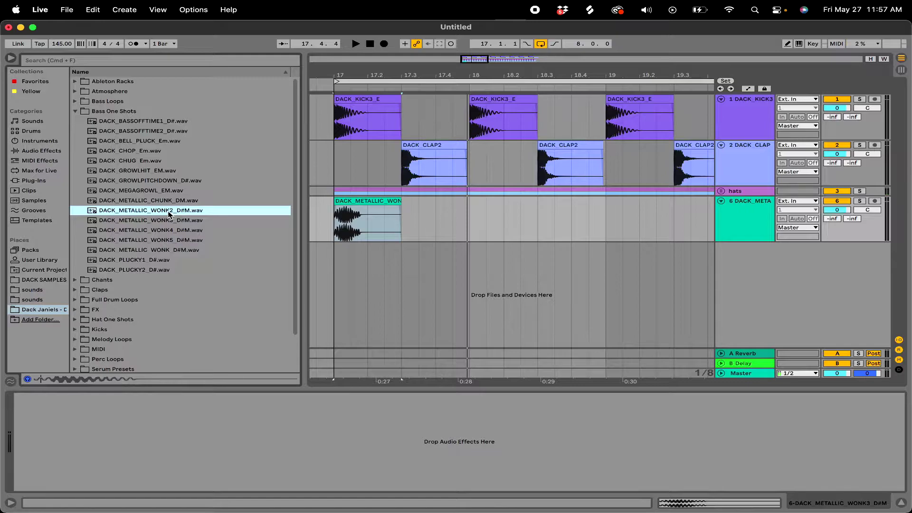
pyautogui.moveTo(173, 212); pyautogui.dragTo(454, 220)
pyautogui.press('space')
pyautogui.press('space')
pyautogui.press('Delete')
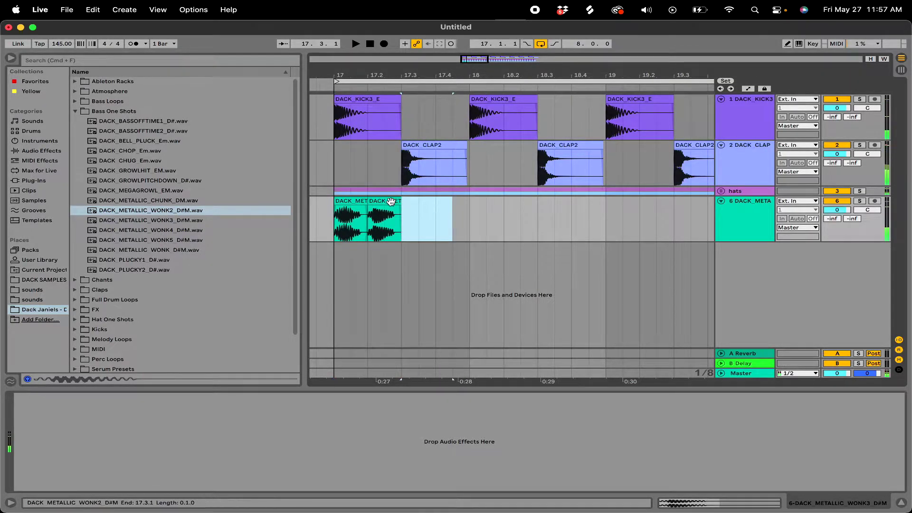
# Step: Turn on Warp for the DACK_METALLIC_WONK2_D#M clip and set its warp mode to Complex
pyautogui.click(387, 202)
pyautogui.doubleClick(386, 202)
pyautogui.moveTo(170, 388); pyautogui.dragTo(170, 313)
pyautogui.click(129, 338)
pyautogui.click(142, 347)
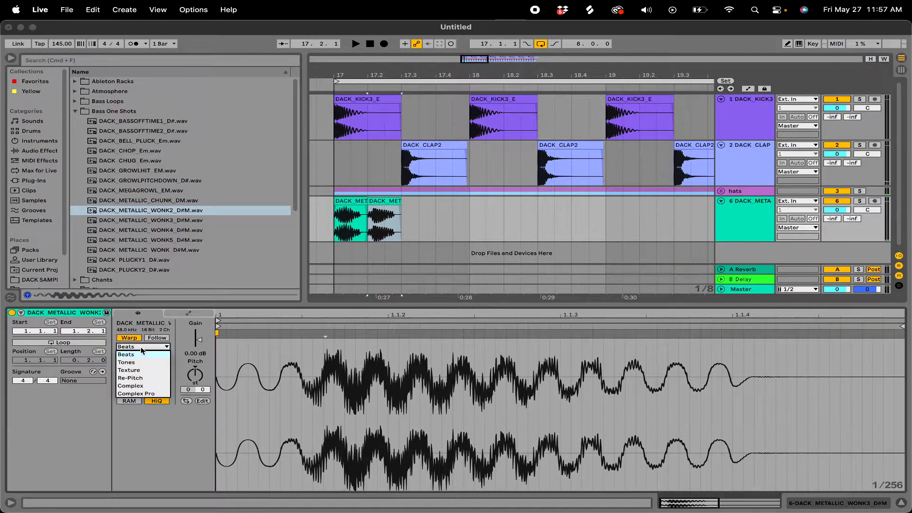
pyautogui.click(144, 386)
# Step: Show the Transposition envelope of the bass clip at 17.2, draw a slight downward pitch ramp to its end, and play it
pyautogui.click(188, 314)
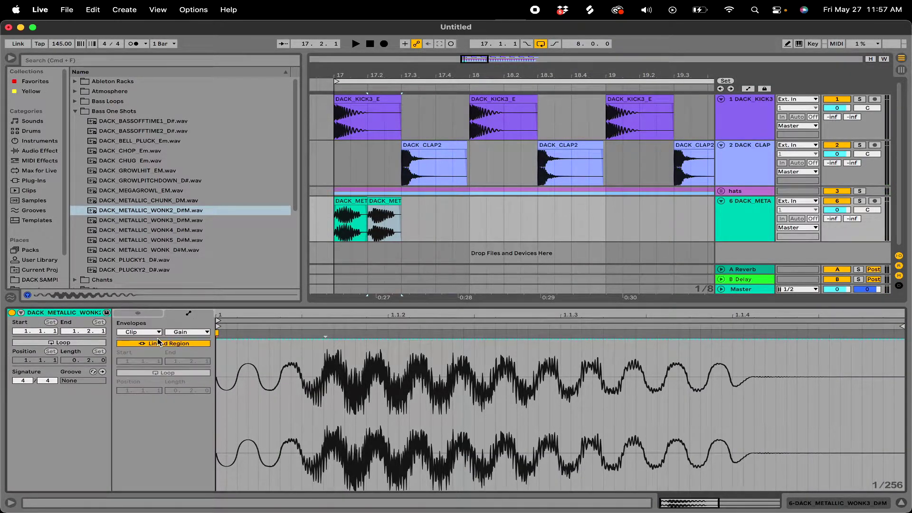
pyautogui.click(177, 333)
pyautogui.click(180, 348)
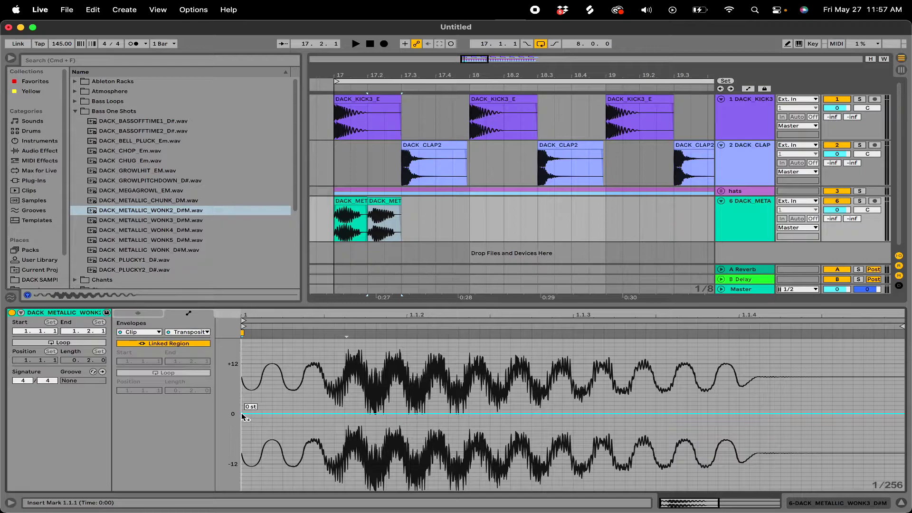
pyautogui.moveTo(903, 417); pyautogui.dragTo(902, 425)
pyautogui.press('space')
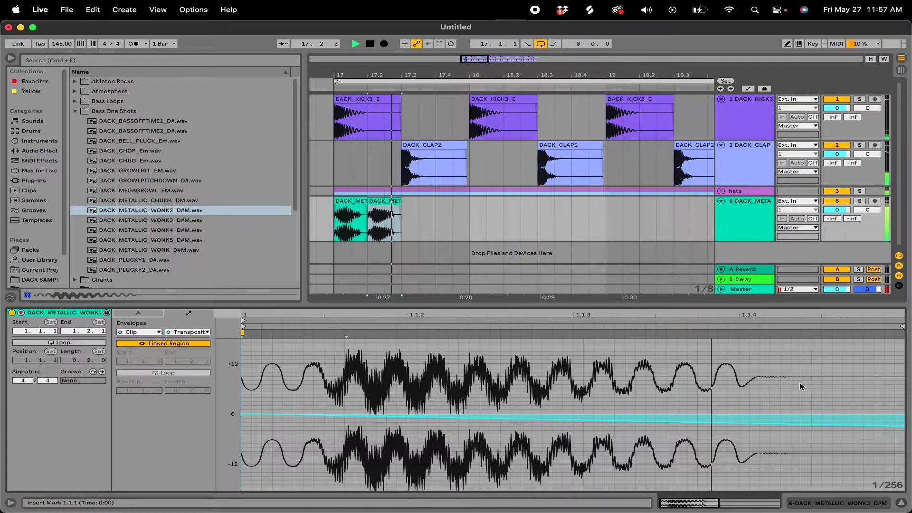
# Step: Copy the bass clip at 17.2 to 17.3 and 17.4, raise the pitch of the 17.3 copy, and play the bar
pyautogui.click(348, 211)
pyautogui.click(387, 218)
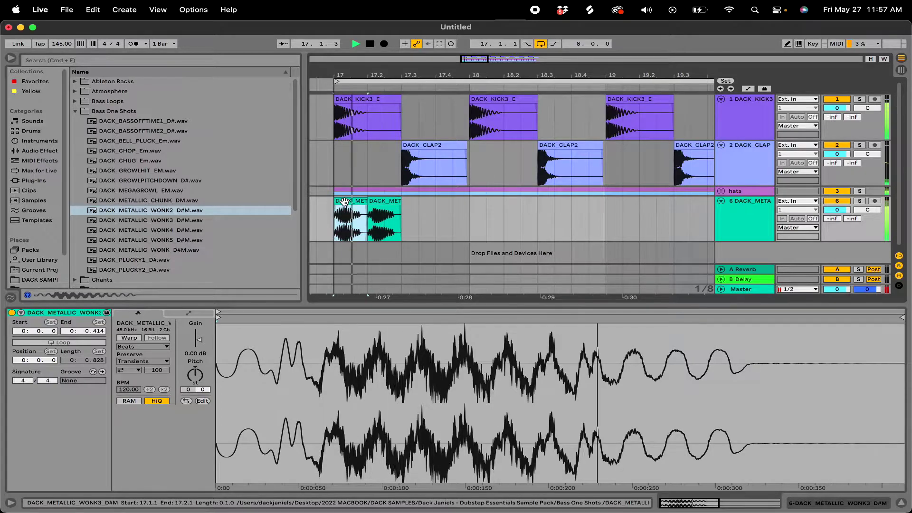
pyautogui.press('super+d')
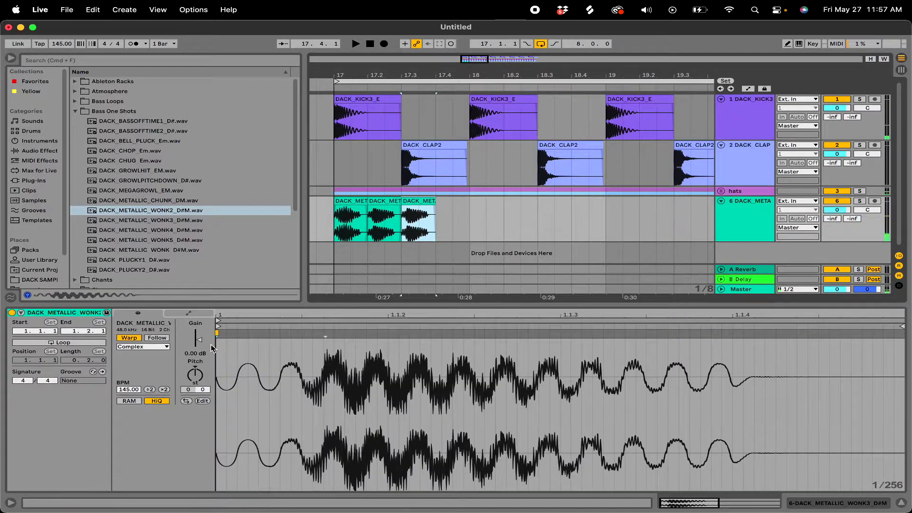
pyautogui.moveTo(195, 375); pyautogui.dragTo(195, 371)
pyautogui.click(388, 200)
pyautogui.press('super+c')
pyautogui.click(443, 220)
pyautogui.press('super+v')
pyautogui.click(333, 224)
pyautogui.press('space')
# Step: Duplicate the four bass clips of bar 17 three times to fill bars 18 to 20
pyautogui.moveTo(332, 224); pyautogui.dragTo(472, 220)
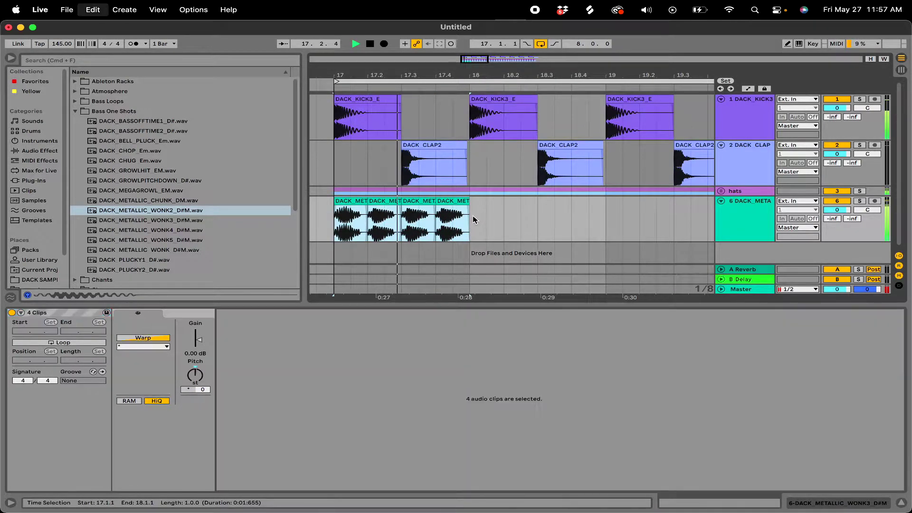
pyautogui.press('super+d')
pyautogui.press('super+d')
pyautogui.press('-')
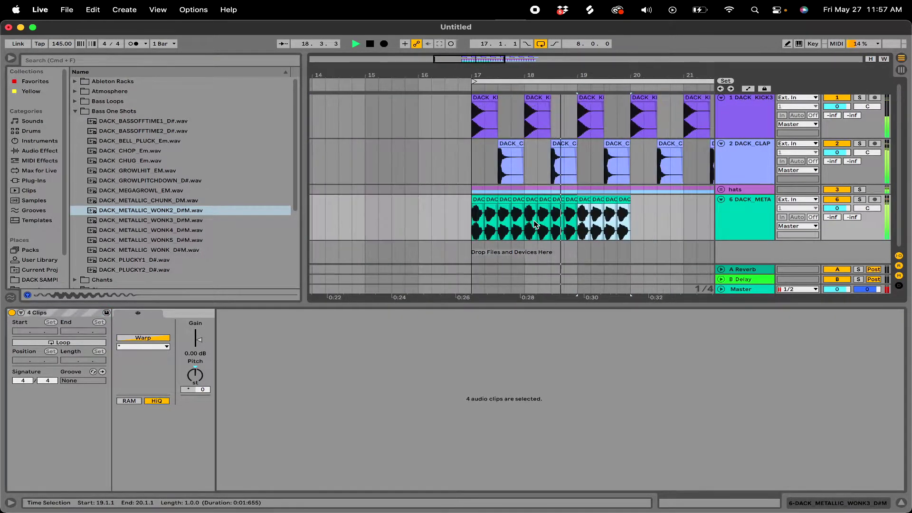
pyautogui.press('super+d')
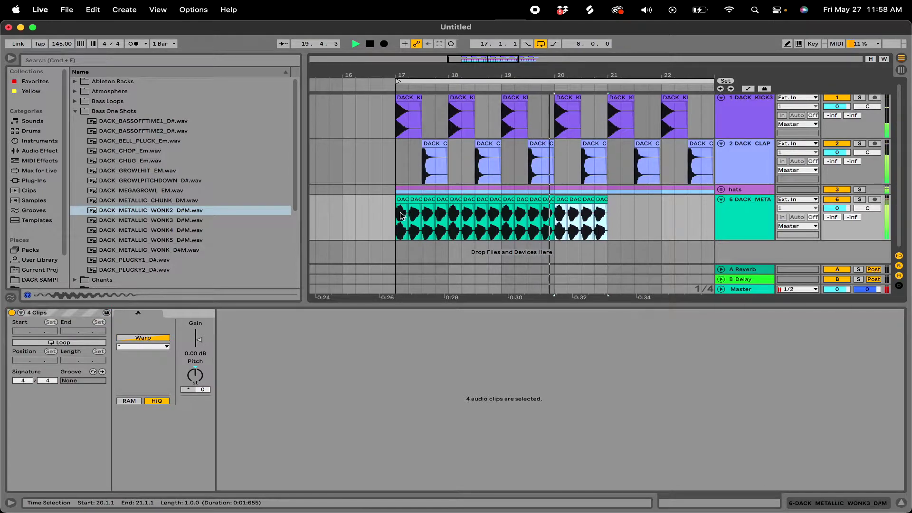
# Step: Copy the bass clips of bars 17 to 20 and paste them at bar 21 to fill all eight bars
pyautogui.keyDown('shift'); pyautogui.click(401, 214); pyautogui.keyUp('shift')
pyautogui.press('super+c')
pyautogui.click(608, 215)
pyautogui.press('super+v')
pyautogui.press('-')
pyautogui.press('-')
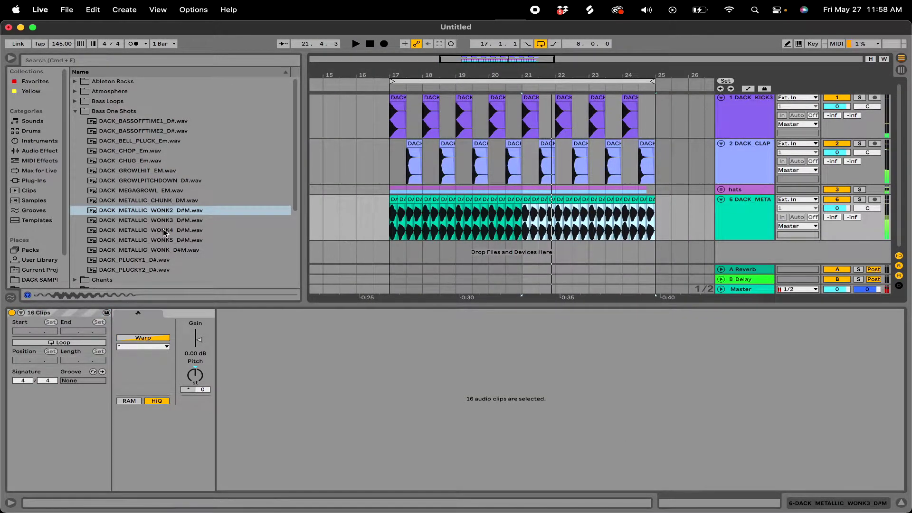
# Step: Load DACK BASS RACK.adg from the Ableton Racks folder onto the bass track and set its OTT to 55 % during playback
pyautogui.click(76, 111)
pyautogui.click(75, 81)
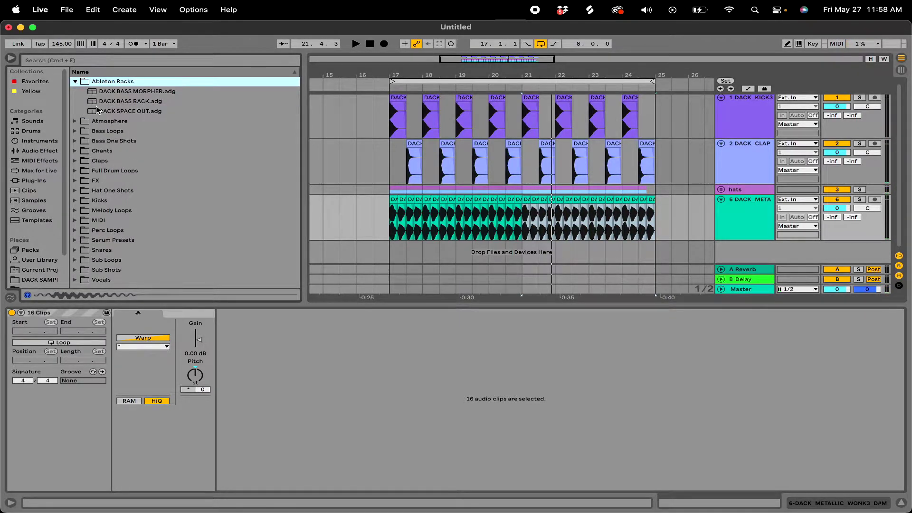
pyautogui.moveTo(96, 101); pyautogui.dragTo(401, 213)
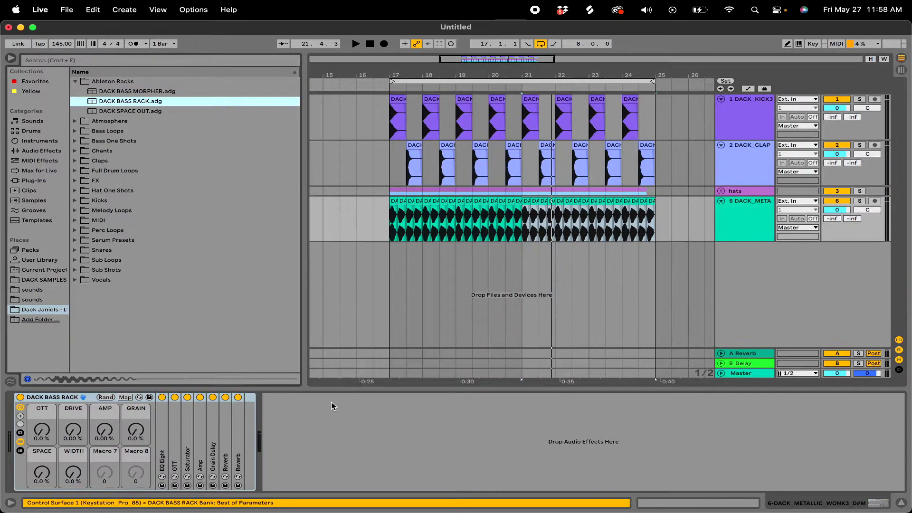
pyautogui.moveTo(41, 432); pyautogui.dragTo(42, 404)
pyautogui.press('space')
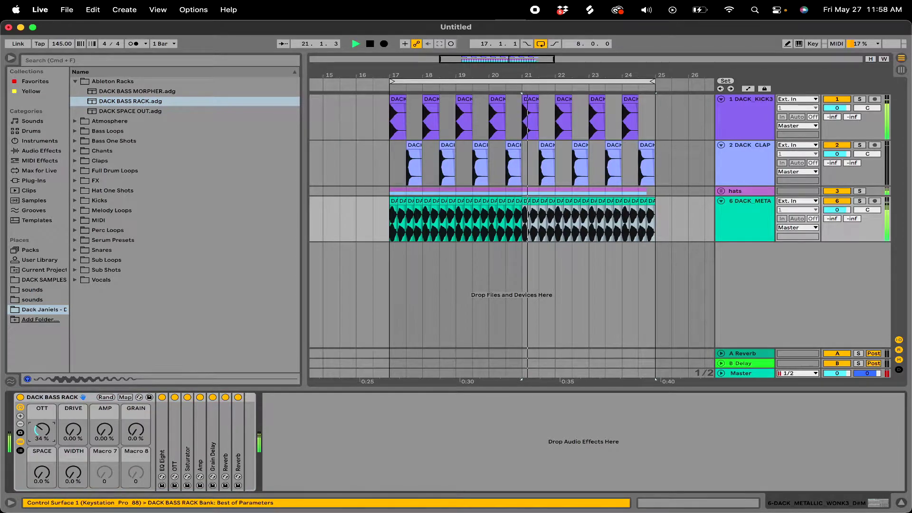
pyautogui.press('space')
pyautogui.click(388, 236)
pyautogui.press('space')
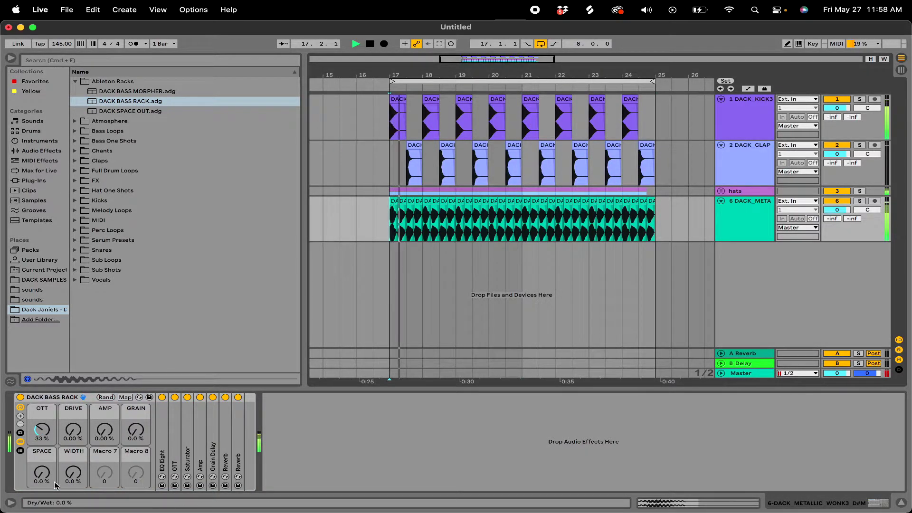
pyautogui.moveTo(41, 431); pyautogui.dragTo(42, 412)
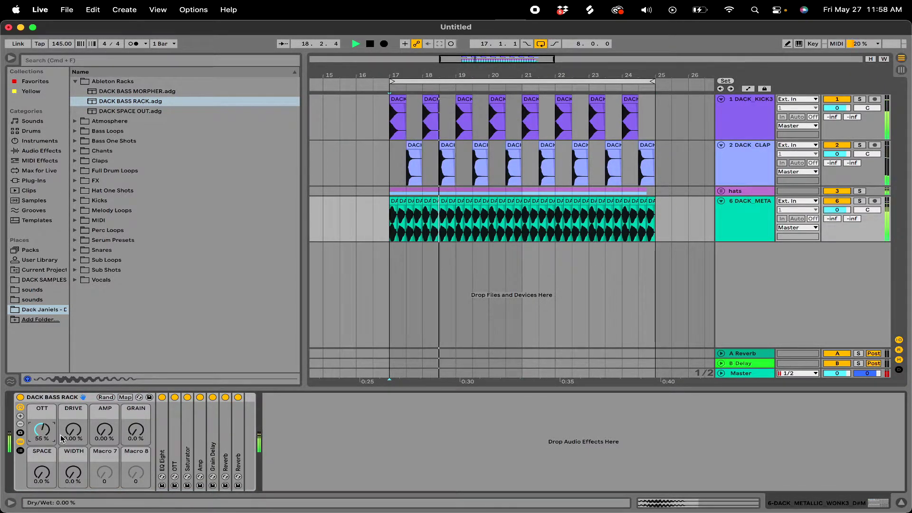
# Step: Set the bass rack's Amp to 9.45 % and Drive to 15.0 %, and move its EQ Eight low cut to 111 Hz
pyautogui.moveTo(106, 432); pyautogui.dragTo(107, 435)
pyautogui.doubleClick(162, 443)
pyautogui.moveTo(247, 444); pyautogui.dragTo(260, 444)
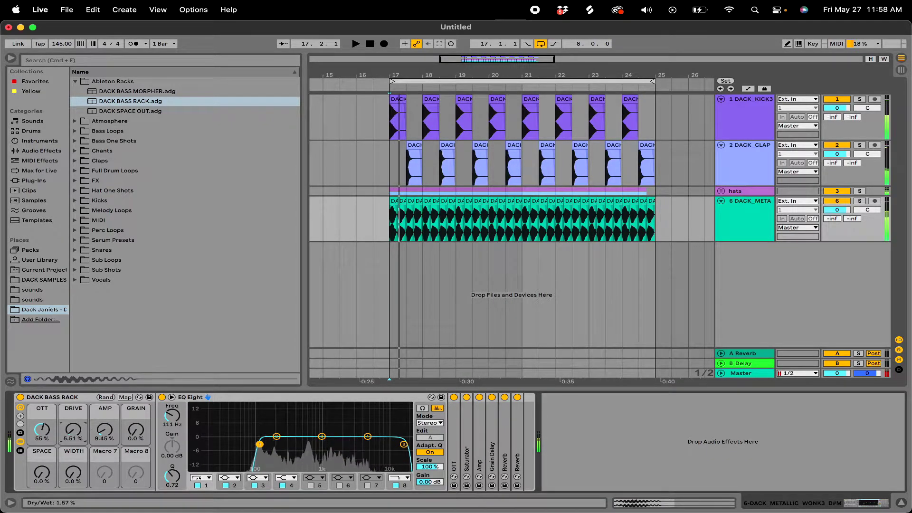
pyautogui.moveTo(73, 432); pyautogui.dragTo(73, 422)
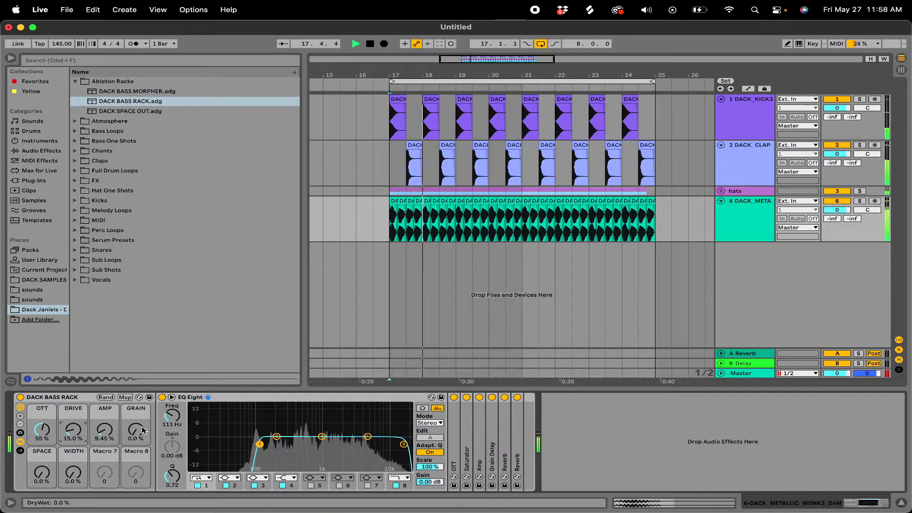
pyautogui.click(43, 475)
pyautogui.press('space')
pyautogui.press('space')
pyautogui.press('space')
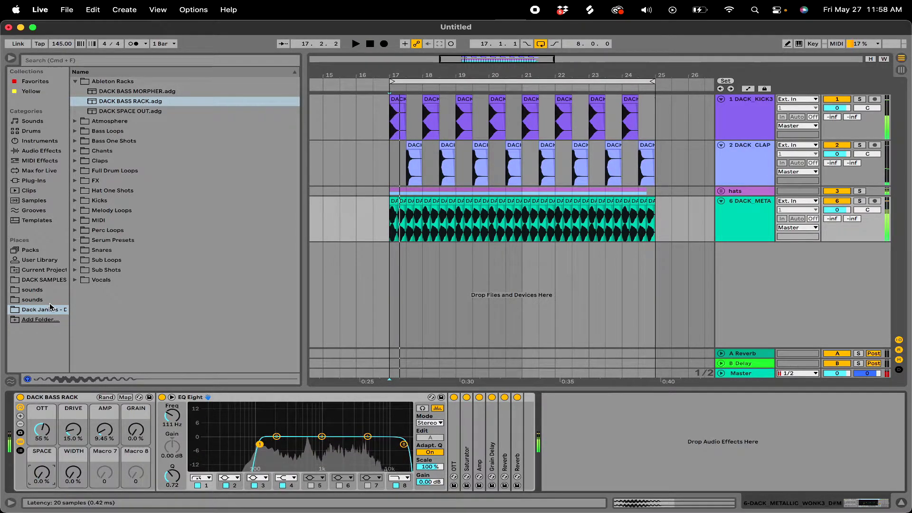
# Step: Add DACK SPACE OUT.adg after the bass rack and set its Macro 1 to 13 while listening
pyautogui.doubleClick(101, 110)
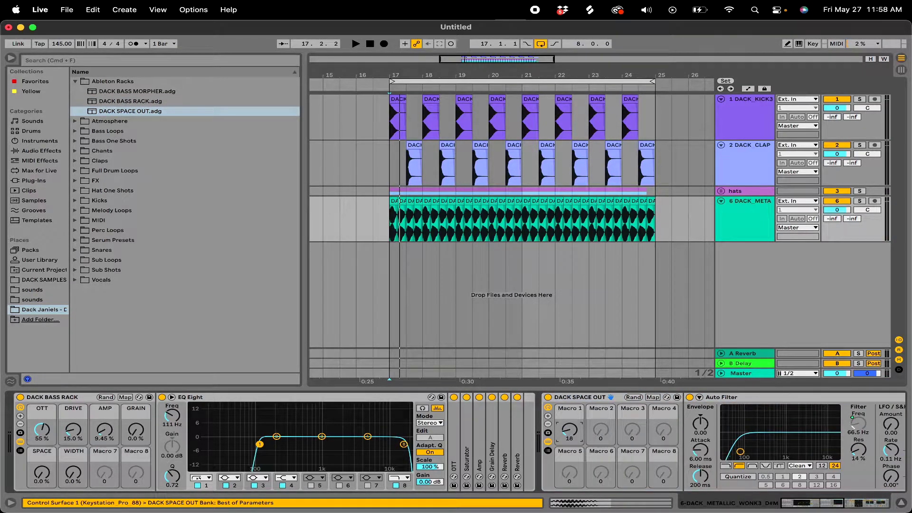
pyautogui.press('space')
pyautogui.moveTo(569, 430)
pyautogui.mouseDown()
pyautogui.moveTo(570, 439)
pyautogui.moveTo(569, 430)
pyautogui.mouseUp()
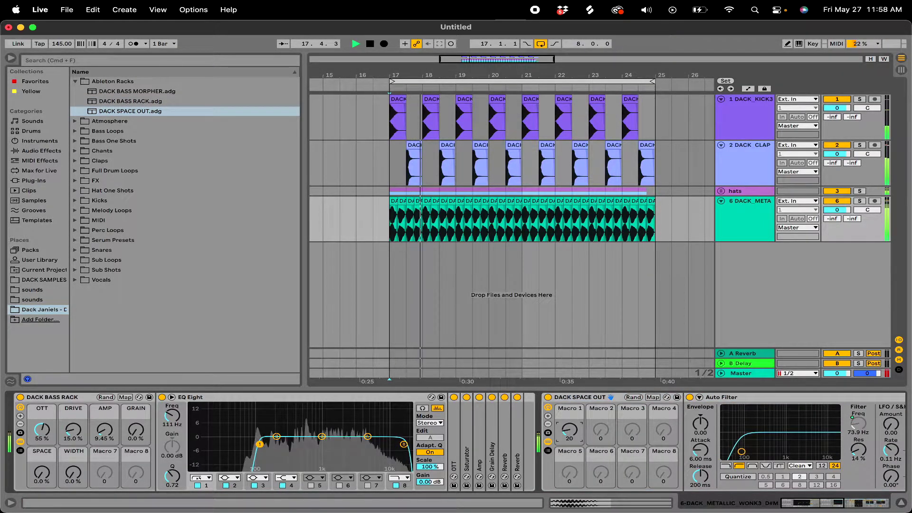
pyautogui.hscroll(10, 585, 433)
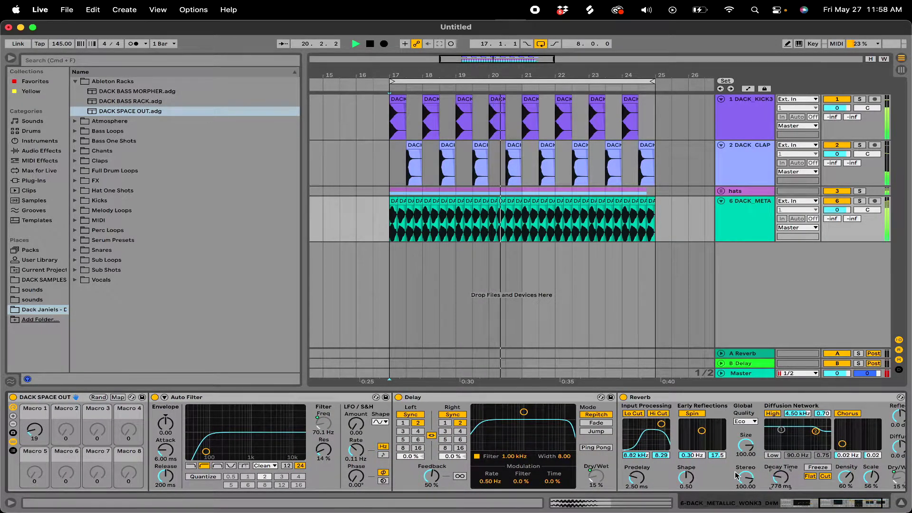
pyautogui.hscroll(-3, 214, 444)
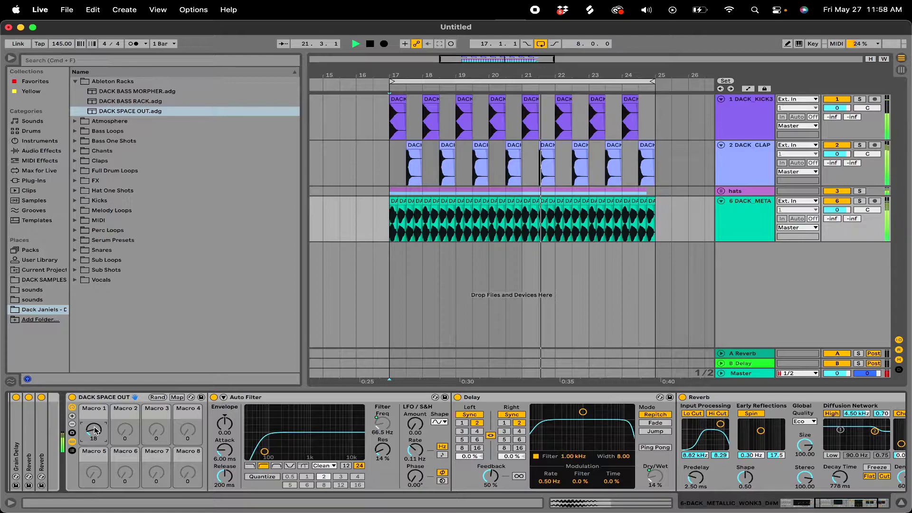
pyautogui.moveTo(94, 430); pyautogui.dragTo(94, 432)
pyautogui.press('space')
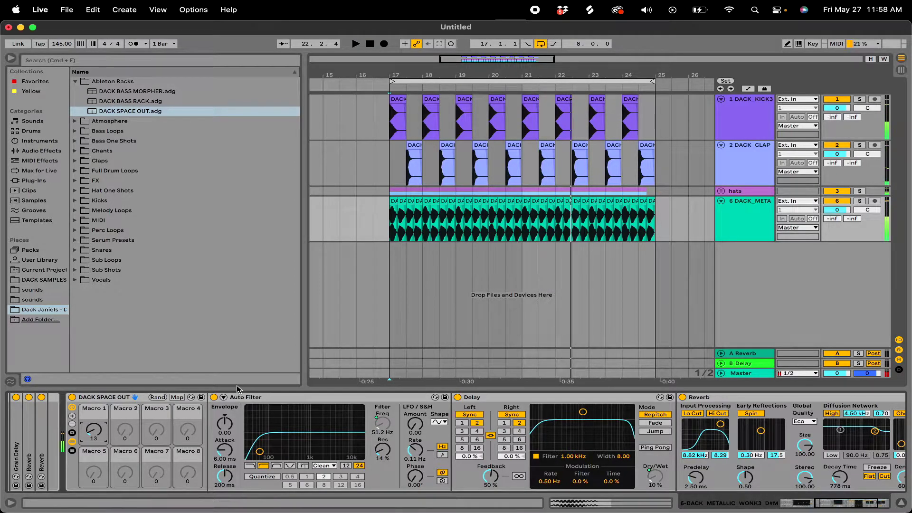
# Step: Collapse the DACK SPACE OUT rack, add DACK BASS MORPHER.adg to the bass track and place it before DACK SPACE OUT
pyautogui.doubleClick(109, 398)
pyautogui.doubleClick(134, 93)
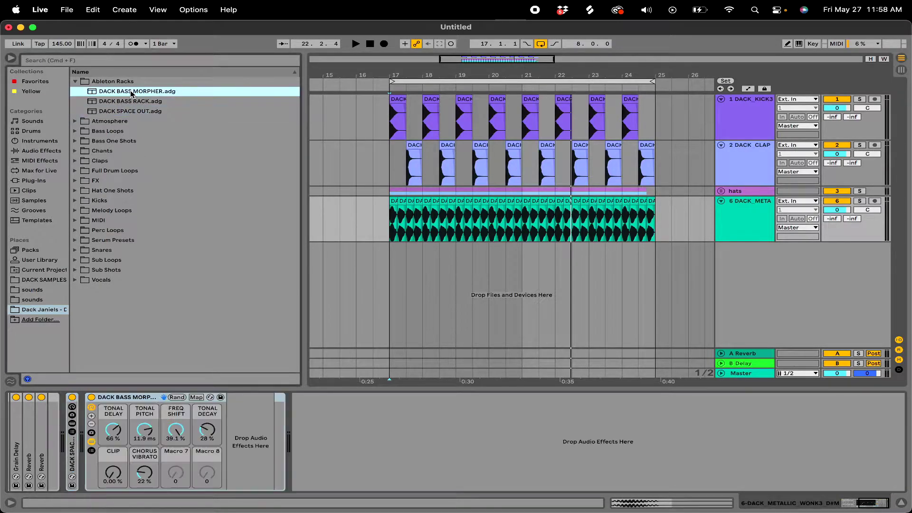
pyautogui.moveTo(306, 454); pyautogui.dragTo(303, 452)
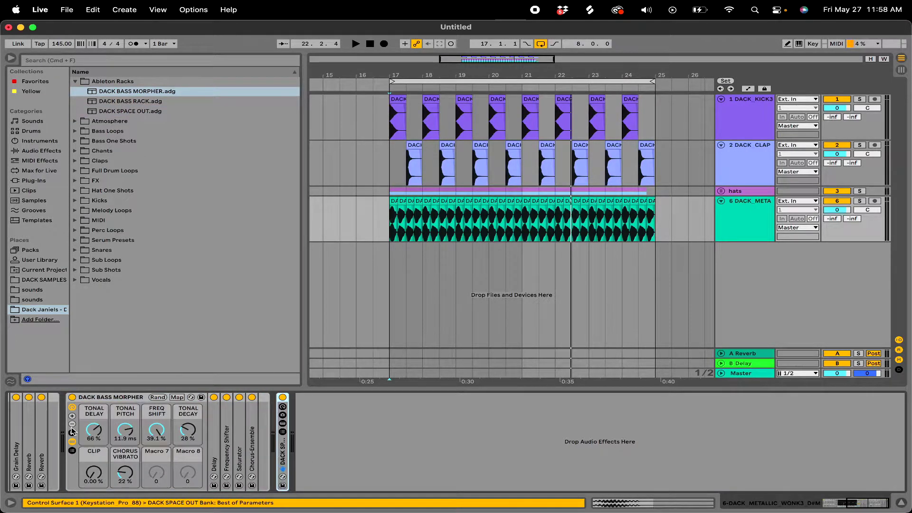
# Step: Set the morpher's Chorus Vibrato to 0.0 %, Tonal Decay 13 %, Freq Shift 12.0 %, Tonal Pitch 2.04 ms and Tonal Delay 43 %, comparing it bypassed
pyautogui.press('space')
pyautogui.click(125, 472)
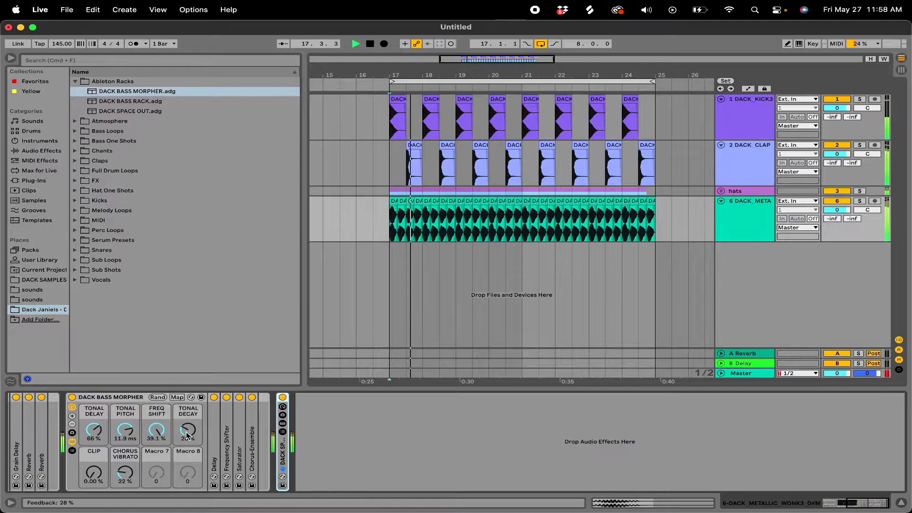
pyautogui.moveTo(125, 473); pyautogui.dragTo(125, 494)
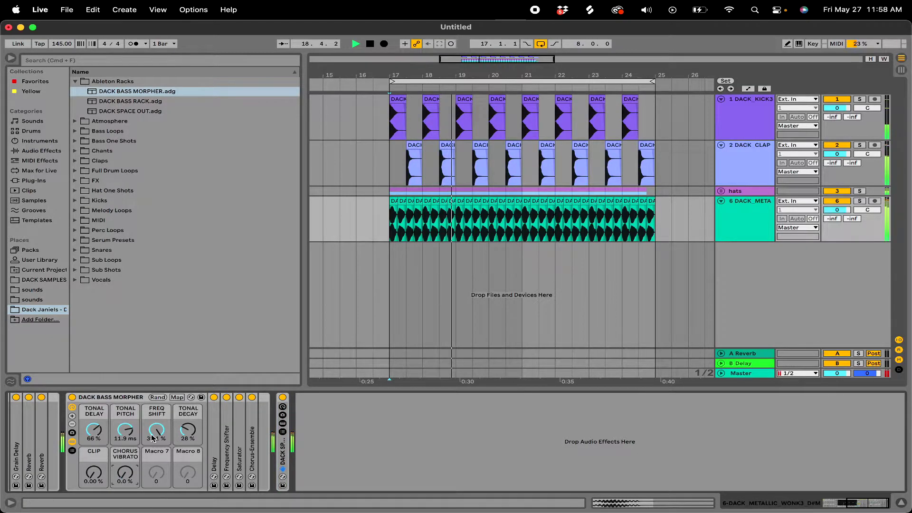
pyautogui.moveTo(188, 430); pyautogui.dragTo(93, 432)
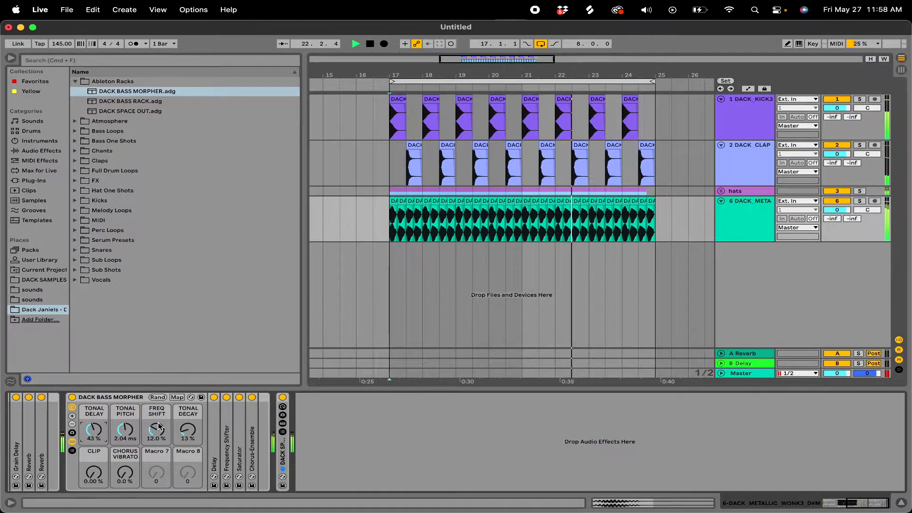
pyautogui.click(71, 397)
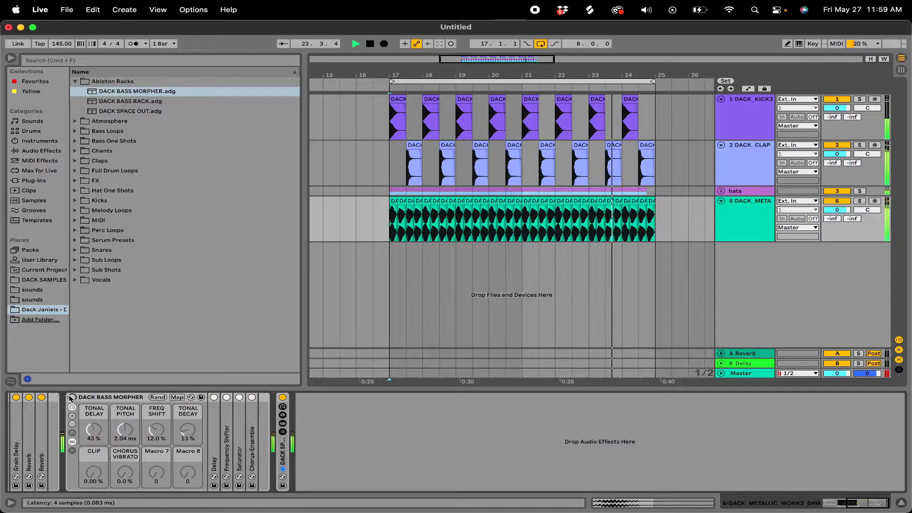
pyautogui.click(72, 397)
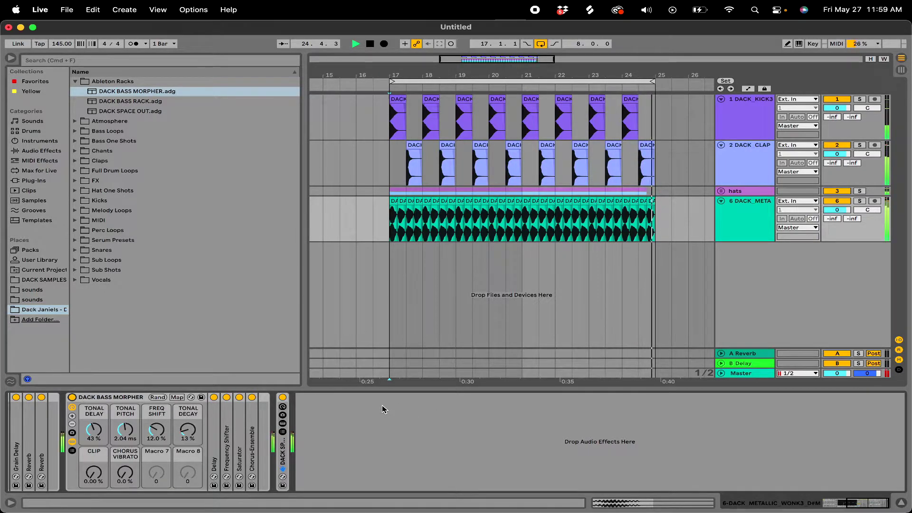
# Step: Add an audio track below the bass track, audition metallic bass one-shots and place DACK_METALLIC_WONK_D#M.wav on the new track
pyautogui.click(753, 230)
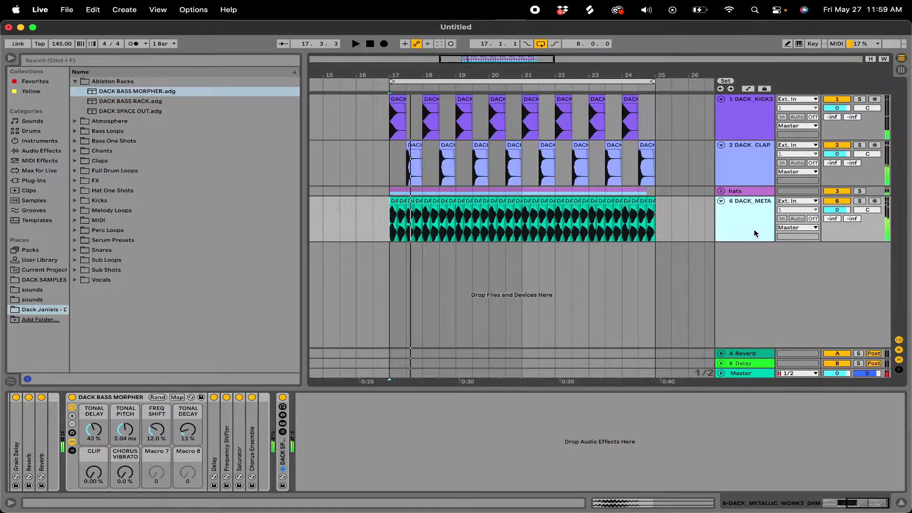
pyautogui.press('cmd+t')
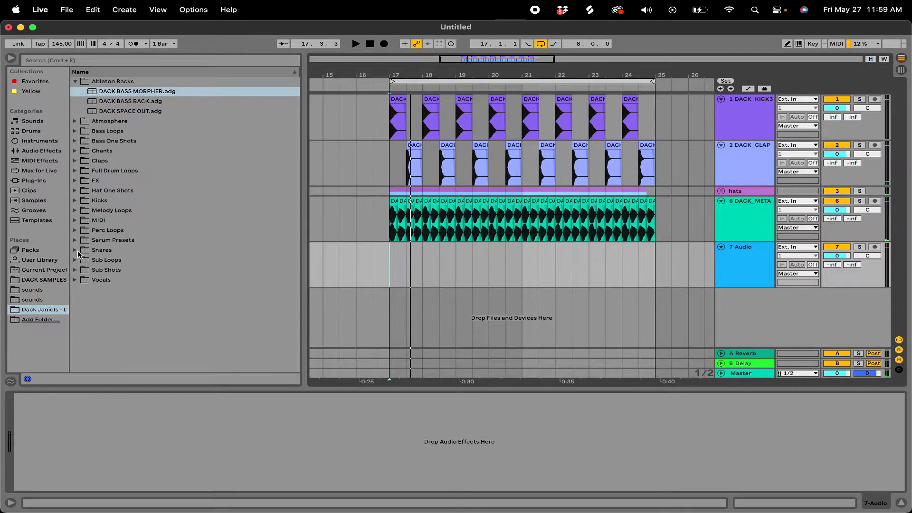
pyautogui.click(75, 141)
pyautogui.click(133, 240)
pyautogui.click(133, 250)
pyautogui.moveTo(129, 251); pyautogui.dragTo(440, 260)
# Step: Move the DACK_METALLIC_WONK_D#M clip from the new audio track to bar 18 on the metallic bass track
pyautogui.scroll(5, 440, 260)
pyautogui.press('cmd+z')
pyautogui.click(384, 232)
pyautogui.press('space')
pyautogui.click(467, 219)
pyautogui.press('super+v')
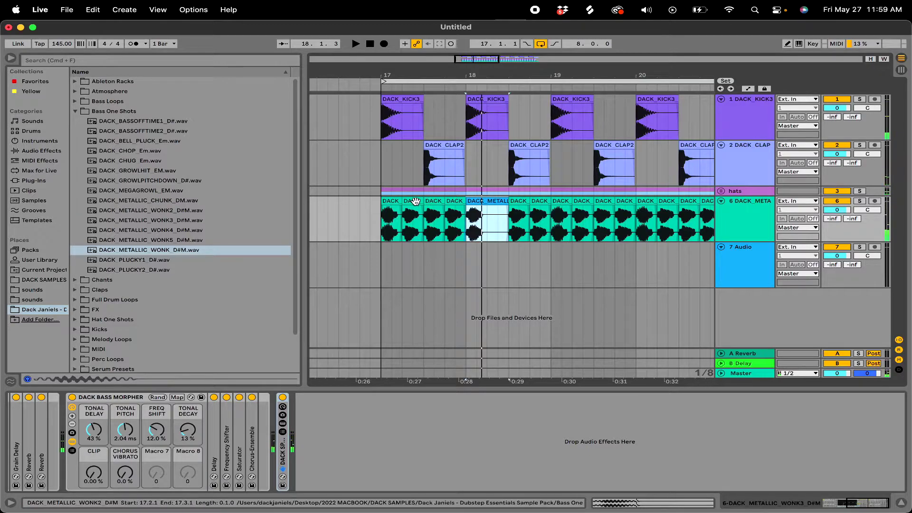
# Step: Copy the bass clip at 17.2 to 18.2, cutting the new bar 18 clip to one beat, and play the result
pyautogui.click(415, 202)
pyautogui.press('super+c')
pyautogui.click(487, 223)
pyautogui.press('super+v')
pyautogui.press('space')
pyautogui.press('space')
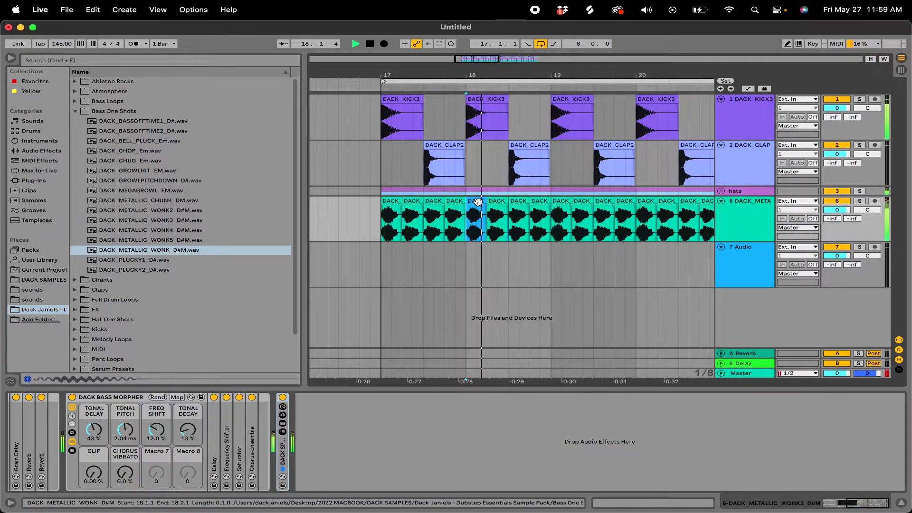
# Step: Turn on Warp for the DACK_METALLIC_WONK_D#M clip at bar 18 and set its warp mode to Complex
pyautogui.doubleClick(475, 201)
pyautogui.click(128, 338)
pyautogui.click(133, 346)
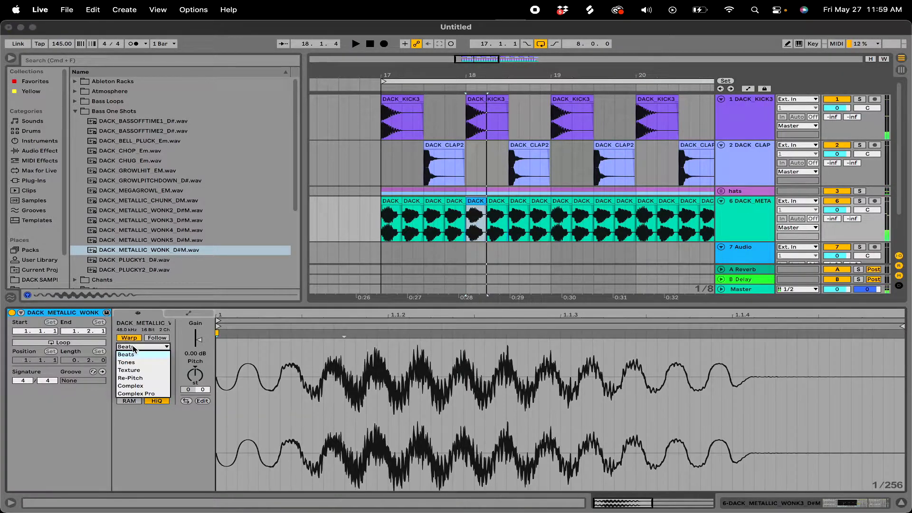
pyautogui.click(139, 385)
# Step: Show the clip Transposition envelope for the metallic bass clip at bar 18
pyautogui.click(189, 313)
pyautogui.click(173, 333)
pyautogui.click(150, 327)
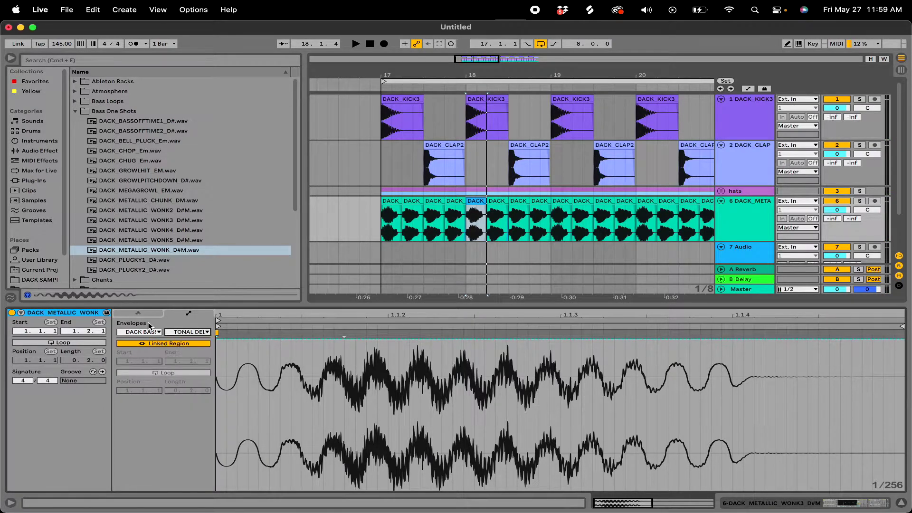
pyautogui.click(142, 332)
pyautogui.click(170, 150)
pyautogui.click(186, 332)
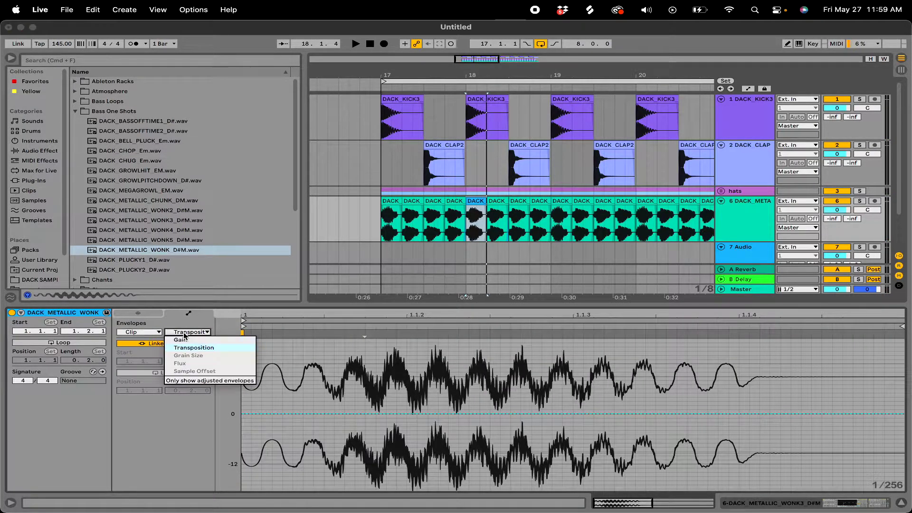
pyautogui.click(299, 369)
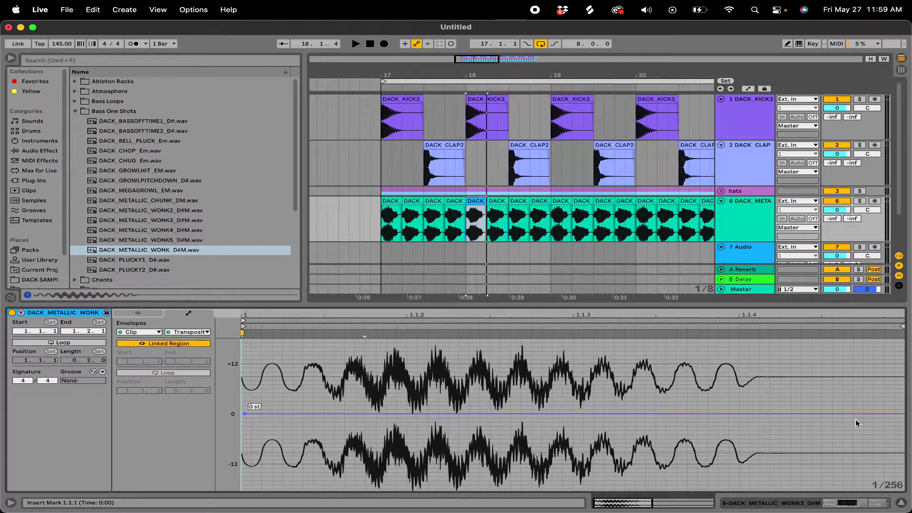
# Step: Ramp the bar 18 clip's Transposition envelope from 0 down to about -3 semitones at the clip's end and play it
pyautogui.press('space')
pyautogui.press('space')
pyautogui.press('space')
pyautogui.moveTo(899, 415); pyautogui.dragTo(900, 426)
pyautogui.press('space')
pyautogui.press('space')
pyautogui.press('space')
pyautogui.press('space')
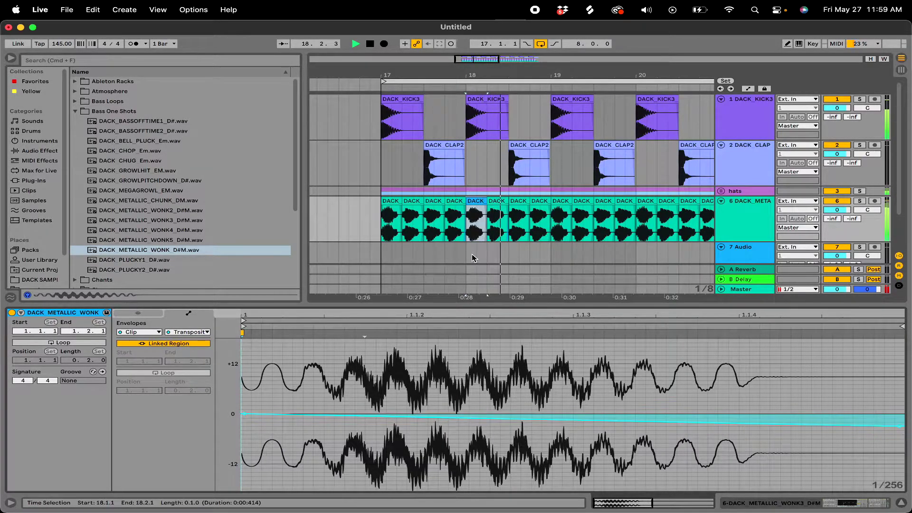
# Step: Play from bar 17 and duplicate the metallic bass clips of bars 17–18 to bars 19–20
pyautogui.click(379, 221)
pyautogui.press('space')
pyautogui.moveTo(402, 222); pyautogui.dragTo(550, 233)
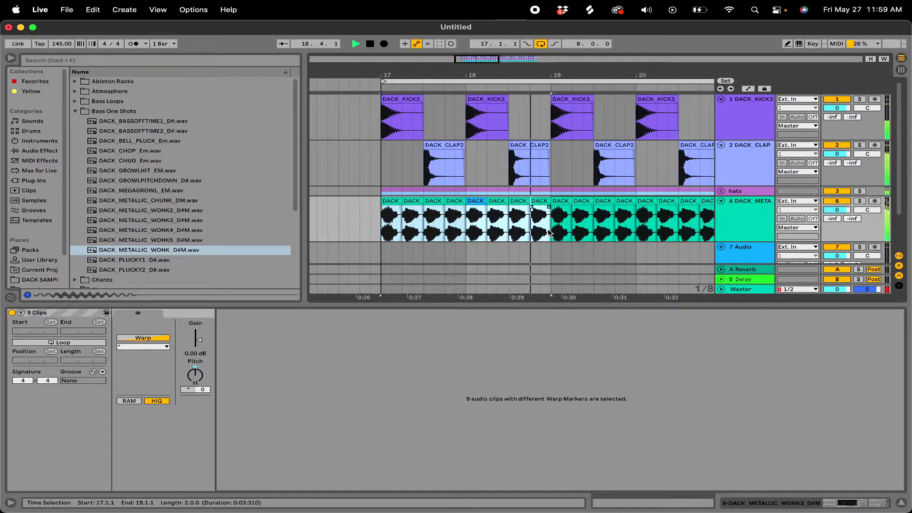
pyautogui.press('super+d')
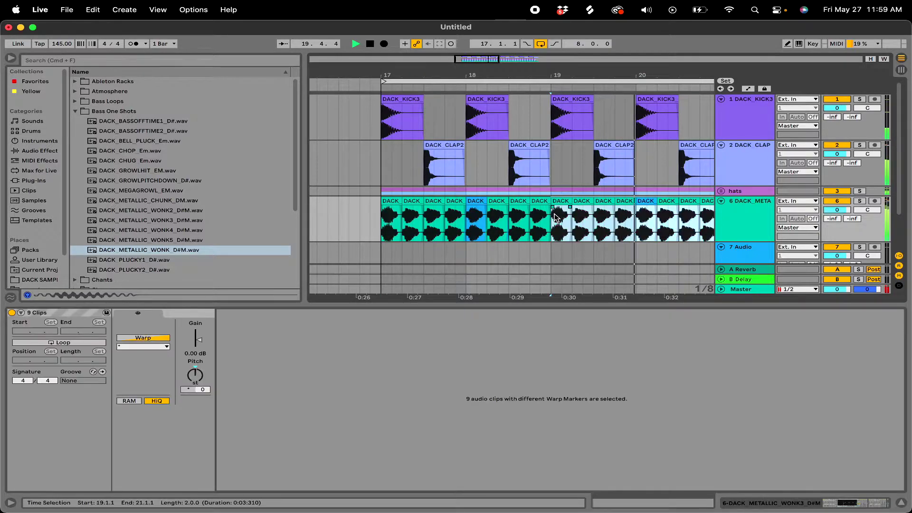
# Step: Duplicate the metallic bass pattern of bars 17–20 to fill bars 21–24
pyautogui.scroll(-5, 529, 221)
pyautogui.press('space')
pyautogui.keyDown('shift'); pyautogui.click(458, 218); pyautogui.keyUp('shift')
pyautogui.press('super+d')
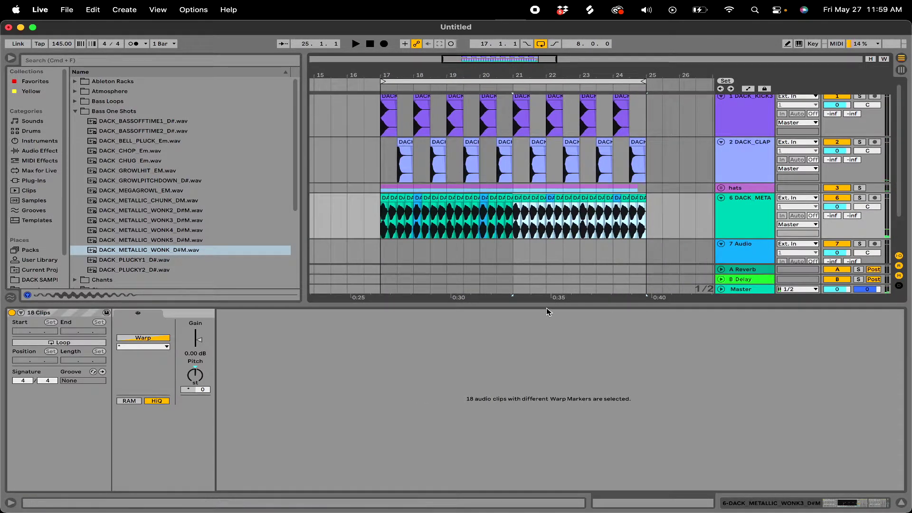
# Step: Audition the DACK_SUBHIT one-shots in the sample pack's Sub Shots folder
pyautogui.click(545, 306)
pyautogui.click(72, 111)
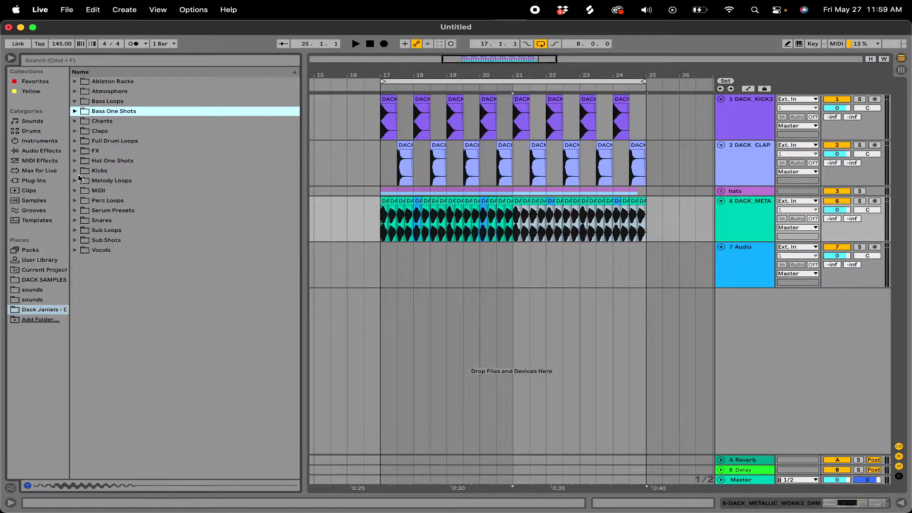
pyautogui.click(76, 240)
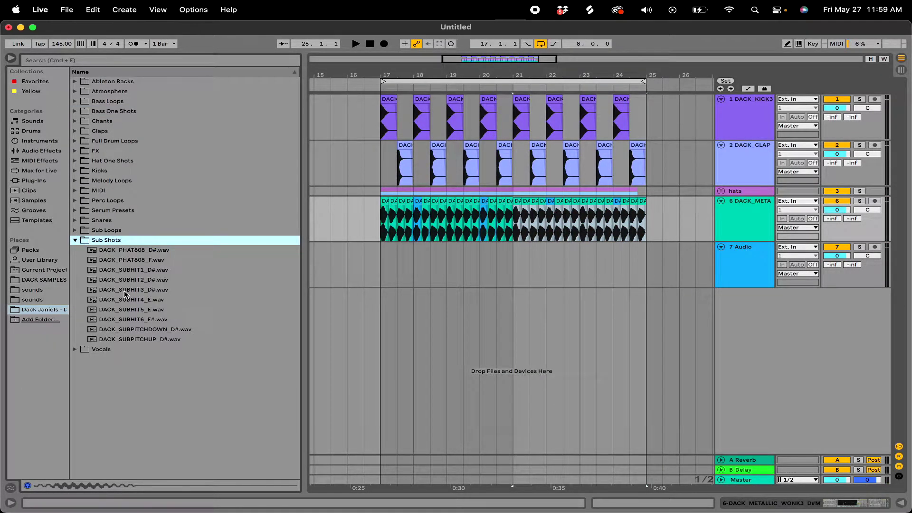
pyautogui.click(122, 284)
pyautogui.click(123, 290)
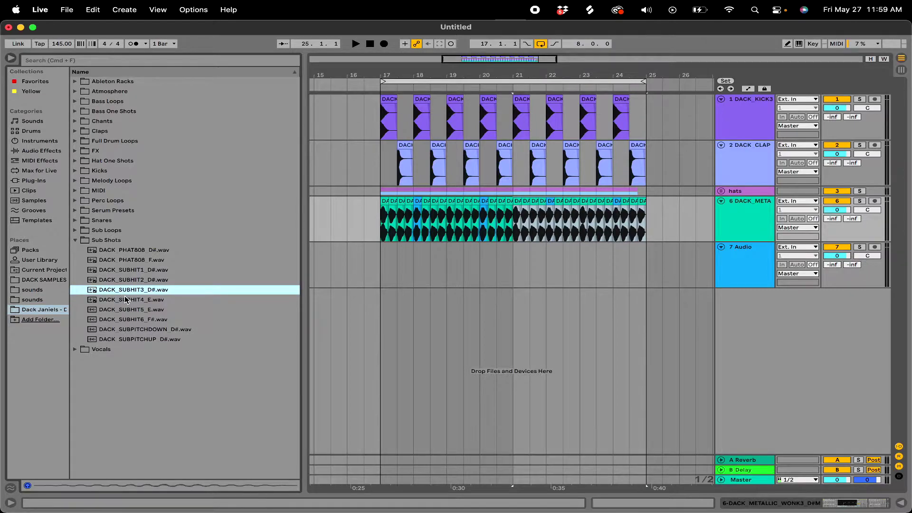
pyautogui.click(126, 310)
pyautogui.click(127, 301)
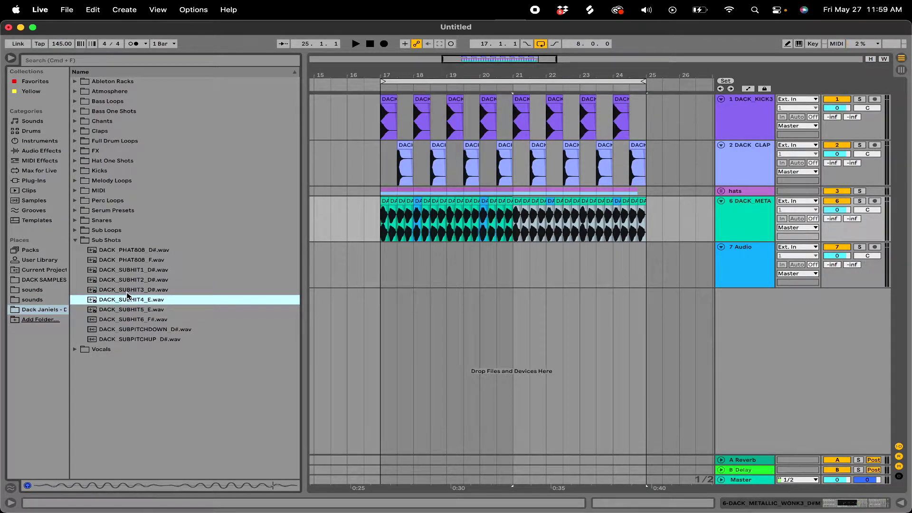
pyautogui.click(127, 290)
pyautogui.click(120, 277)
pyautogui.click(118, 270)
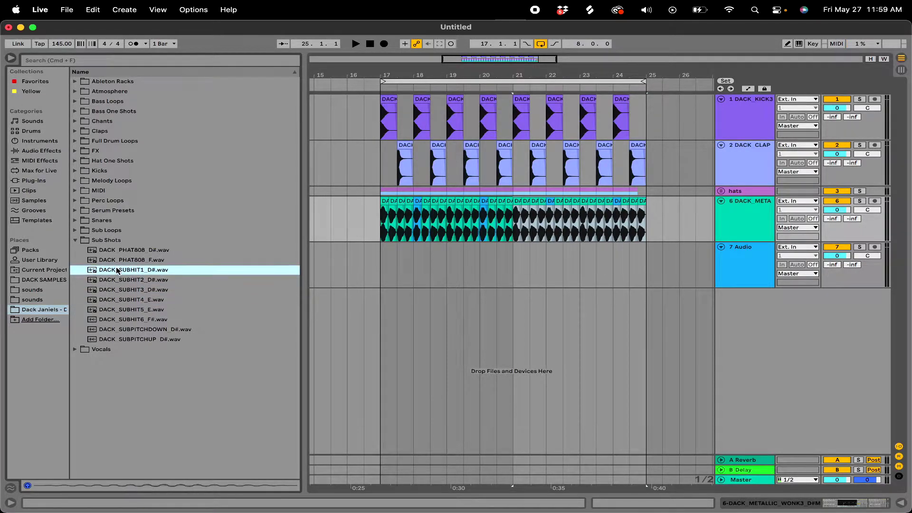
pyautogui.click(115, 291)
pyautogui.click(120, 280)
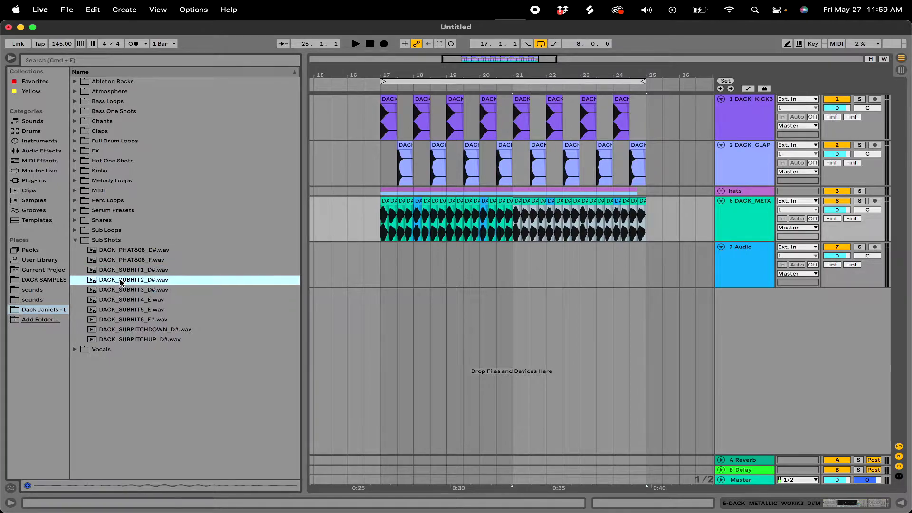
pyautogui.click(119, 313)
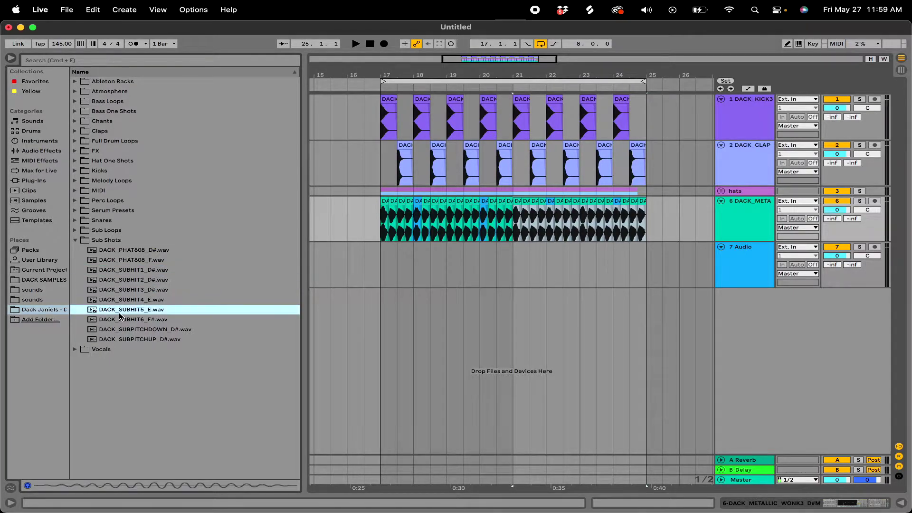
# Step: Place DACK_SUBHIT2_D#.wav at bar 17 on the empty audio track and duplicate it to fill bars 17–20
pyautogui.click(109, 284)
pyautogui.moveTo(109, 287); pyautogui.dragTo(387, 269)
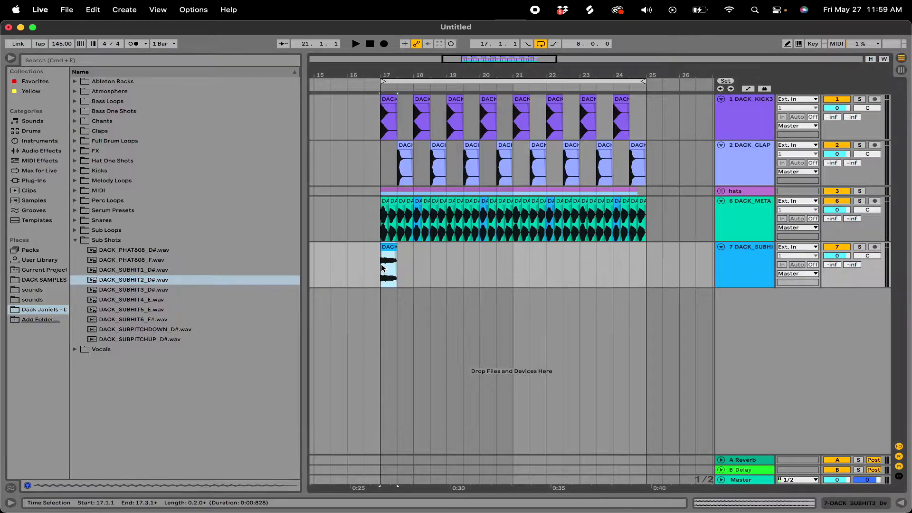
pyautogui.scroll(4, 390, 267)
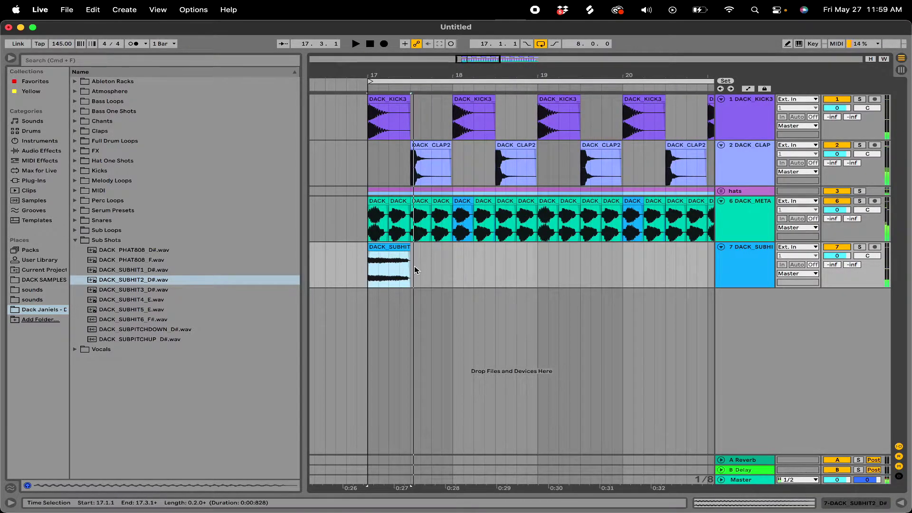
pyautogui.press('super+d')
pyautogui.press('space')
pyautogui.press('super+d')
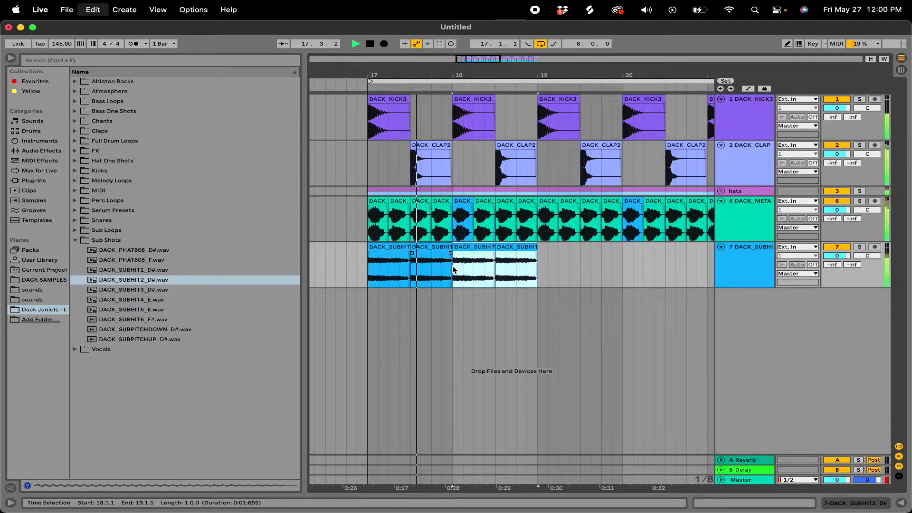
pyautogui.press('super+d')
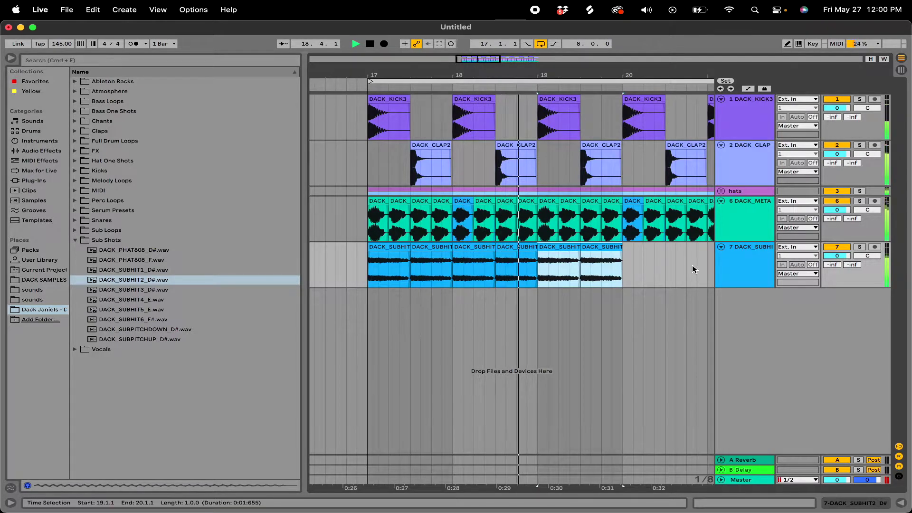
pyautogui.press('super+d')
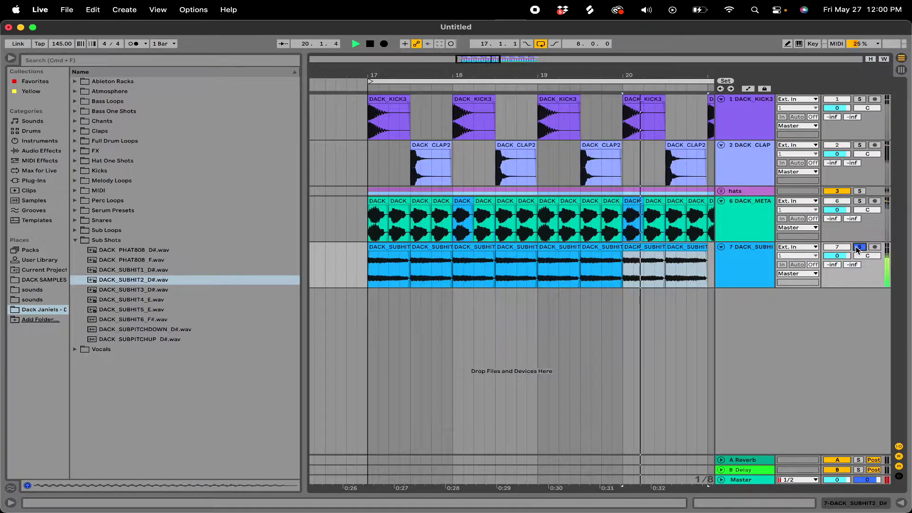
# Step: Solo the sub track and play its hits from bar 17
pyautogui.click(859, 247)
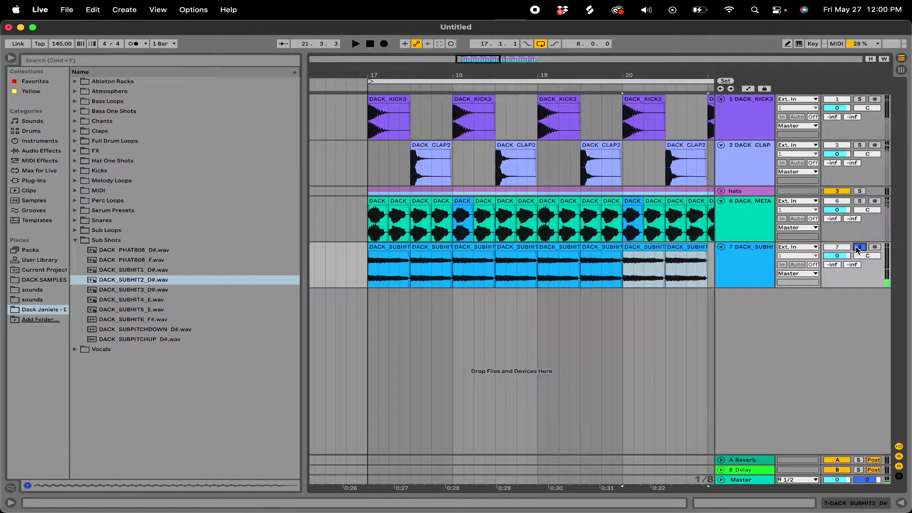
pyautogui.click(388, 248)
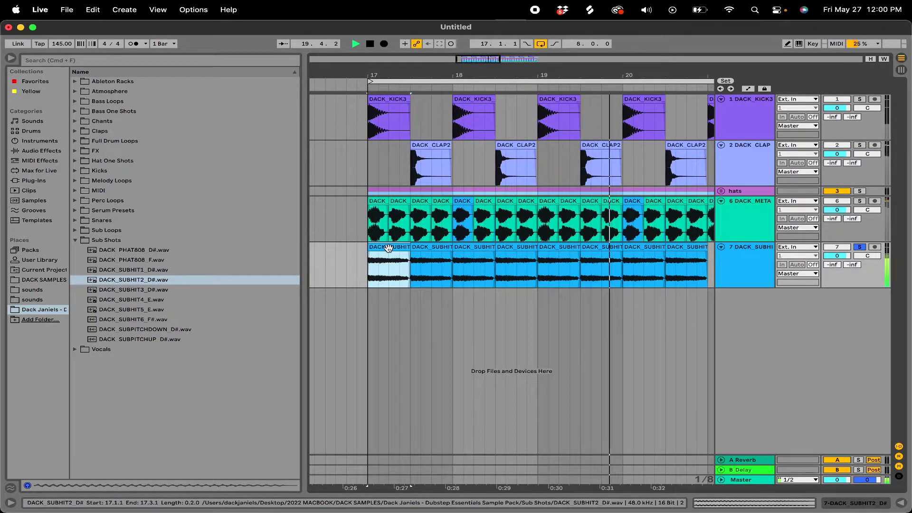
pyautogui.scroll(-5, 484, 260)
pyautogui.press('space')
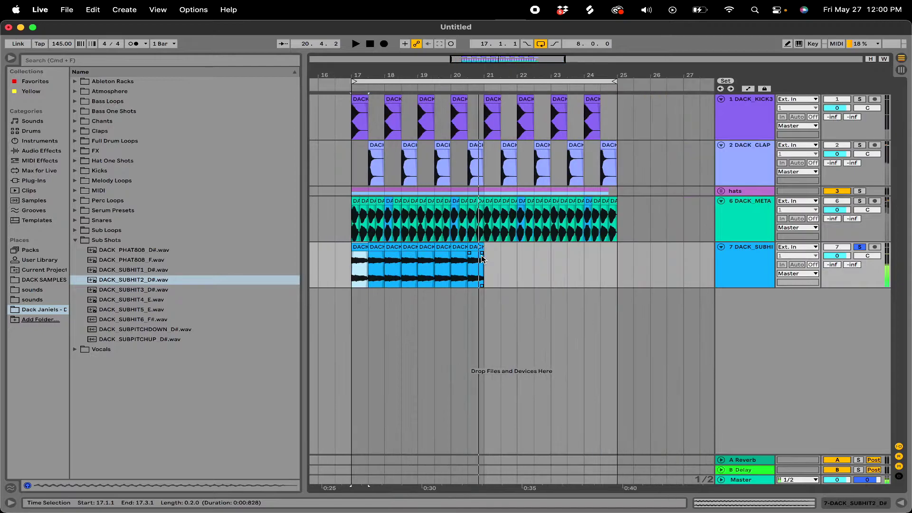
# Step: Duplicate the sub hits of bars 17–20 to bars 21–24 and remove the last beat at 24.4
pyautogui.moveTo(353, 261); pyautogui.dragTo(483, 261)
pyautogui.press('cmd+d')
pyautogui.click(602, 269)
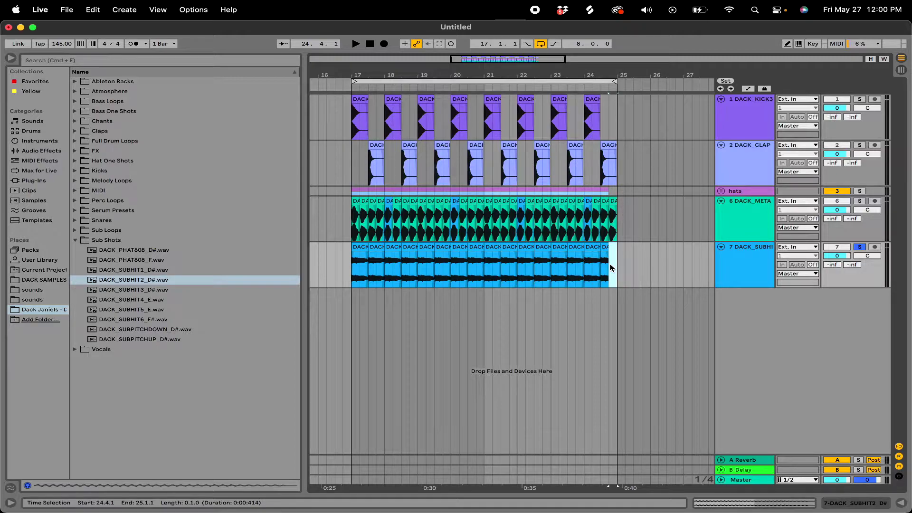
# Step: Play the soloed sub from bar 17, add a Saturator to its track and set Drive to 2 dB
pyautogui.click(357, 247)
pyautogui.press('space')
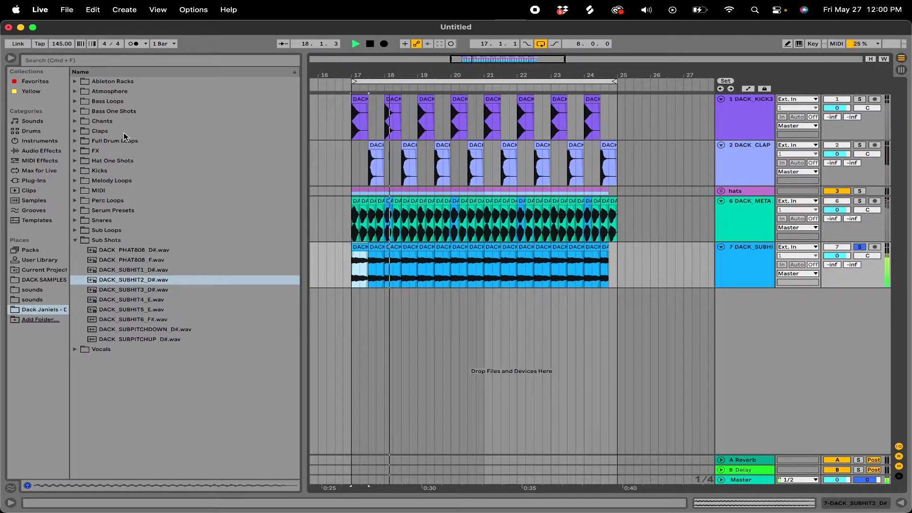
pyautogui.click(75, 240)
pyautogui.click(41, 150)
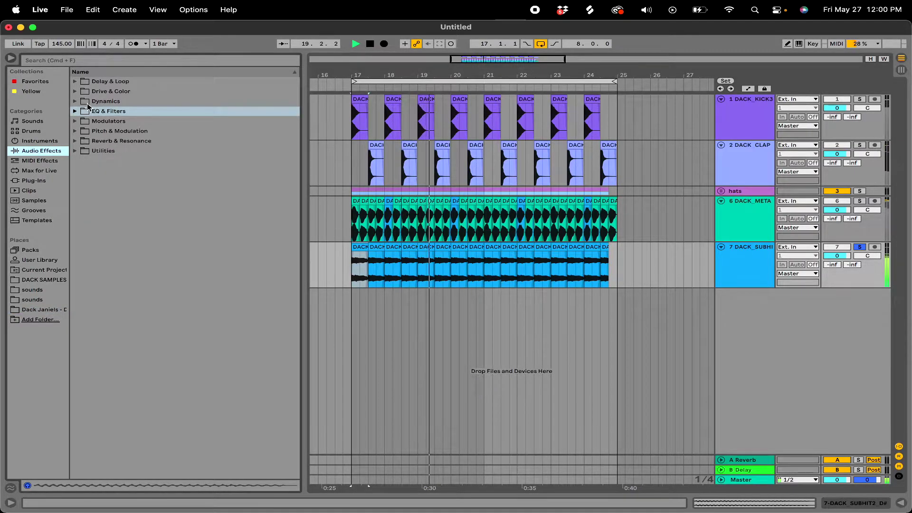
pyautogui.click(75, 91)
pyautogui.click(96, 190)
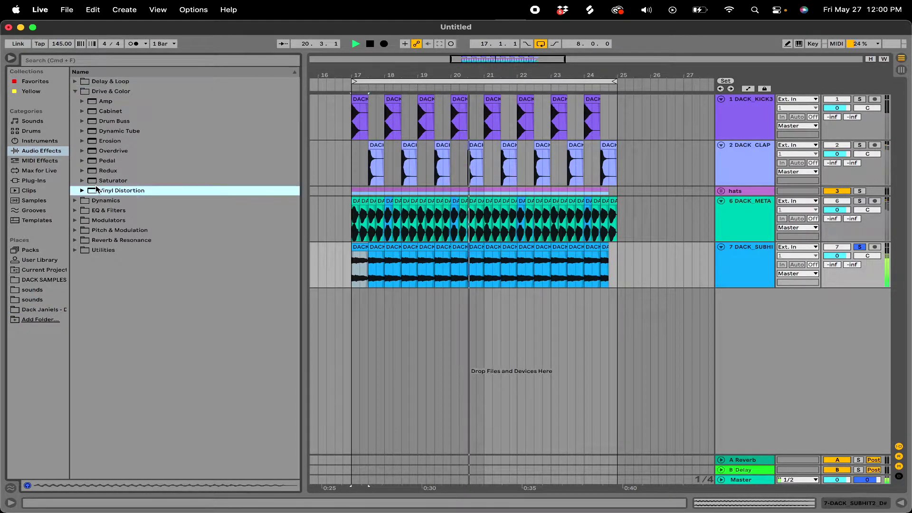
pyautogui.moveTo(113, 180); pyautogui.dragTo(369, 264)
pyautogui.moveTo(30, 421)
pyautogui.mouseDown()
pyautogui.moveTo(30, 411)
pyautogui.moveTo(30, 426)
pyautogui.mouseUp()
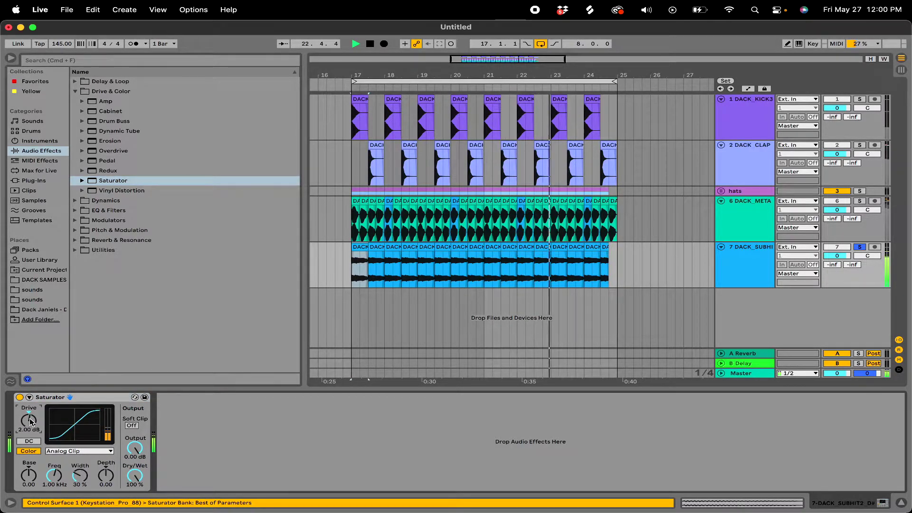
# Step: Play all tracks together from bar 17, lowering the metallic bass to -3.0 dB and the sub track to -2.0 dB
pyautogui.press('space')
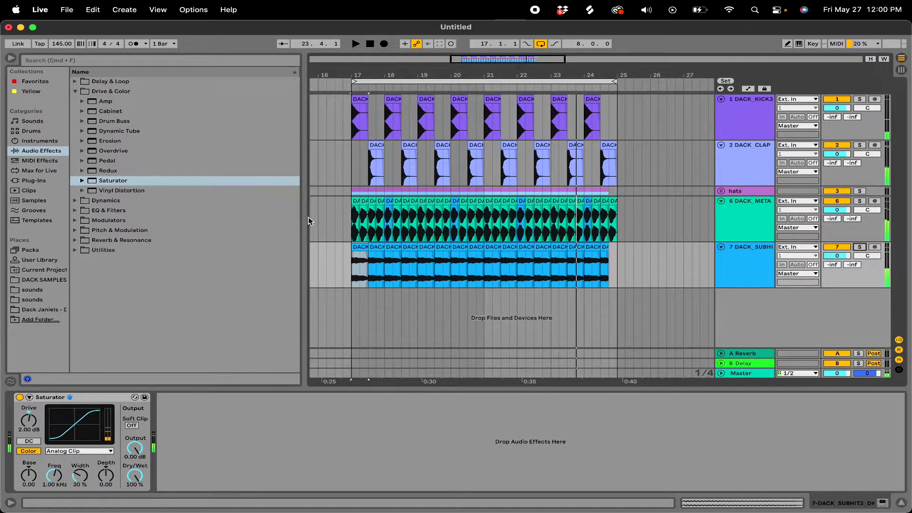
pyautogui.click(353, 233)
pyautogui.press('space')
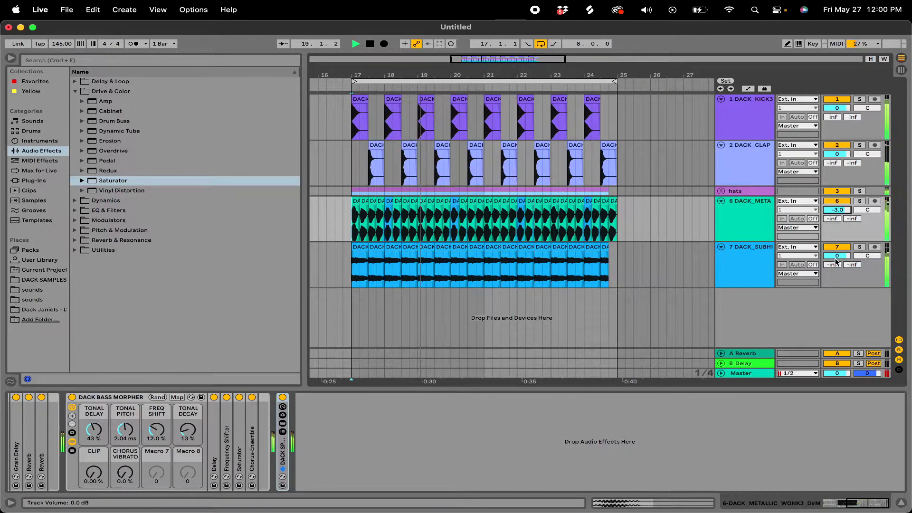
pyautogui.moveTo(838, 259); pyautogui.dragTo(838, 264)
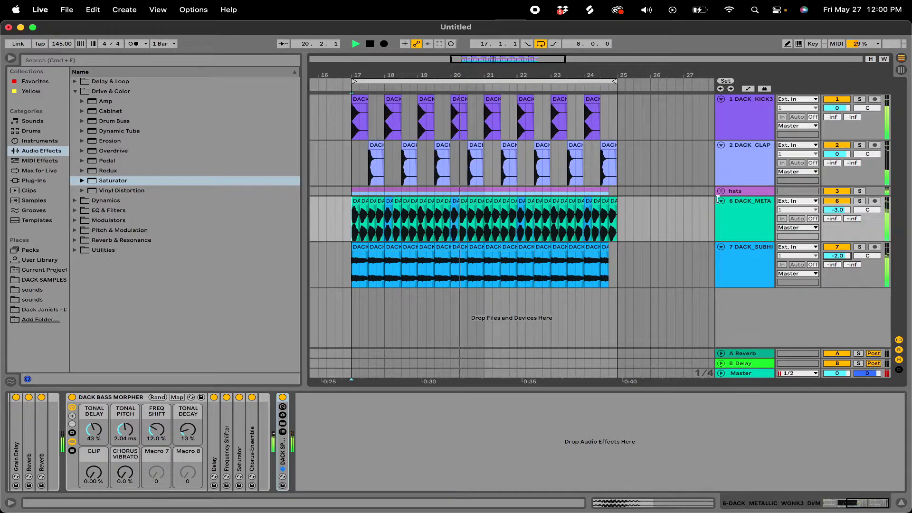
# Step: Set the hats group volume to -1.0 dB and the sub track volume to -1.1 dB
pyautogui.click(721, 192)
pyautogui.moveTo(839, 197); pyautogui.dragTo(841, 202)
pyautogui.click(721, 192)
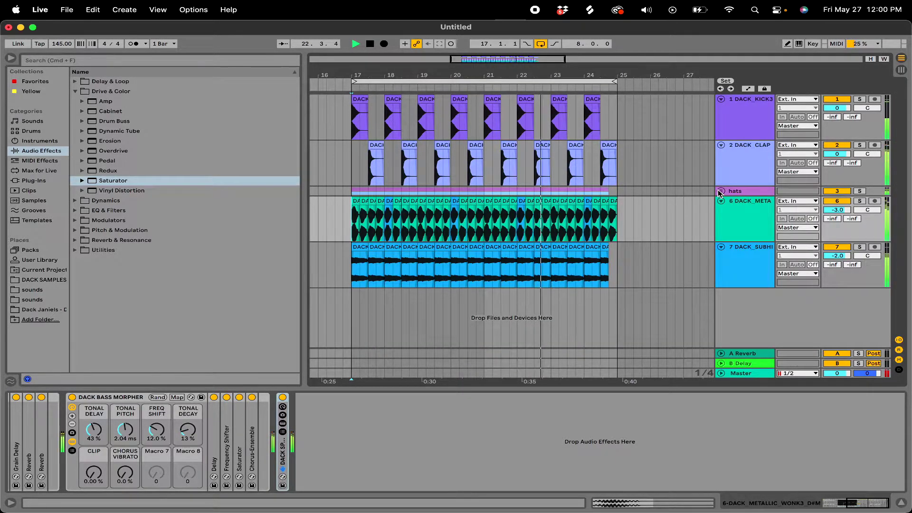
pyautogui.click(721, 192)
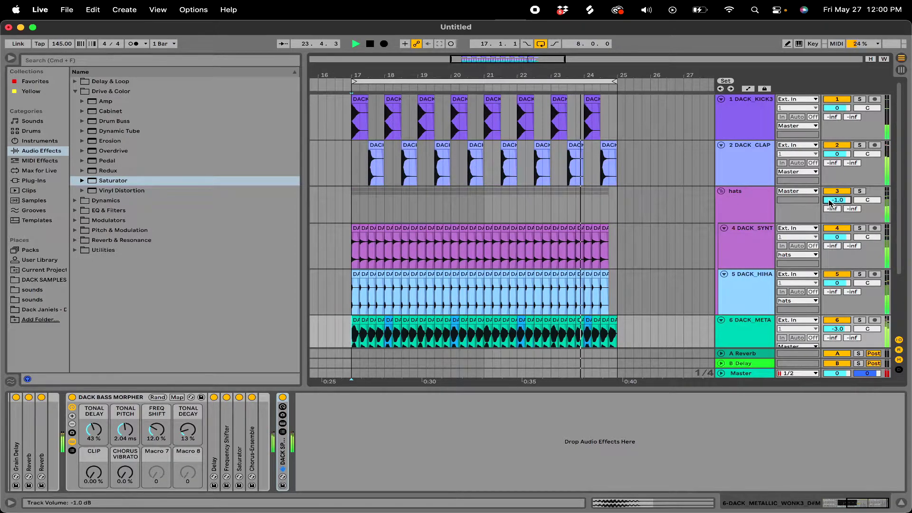
pyautogui.click(721, 192)
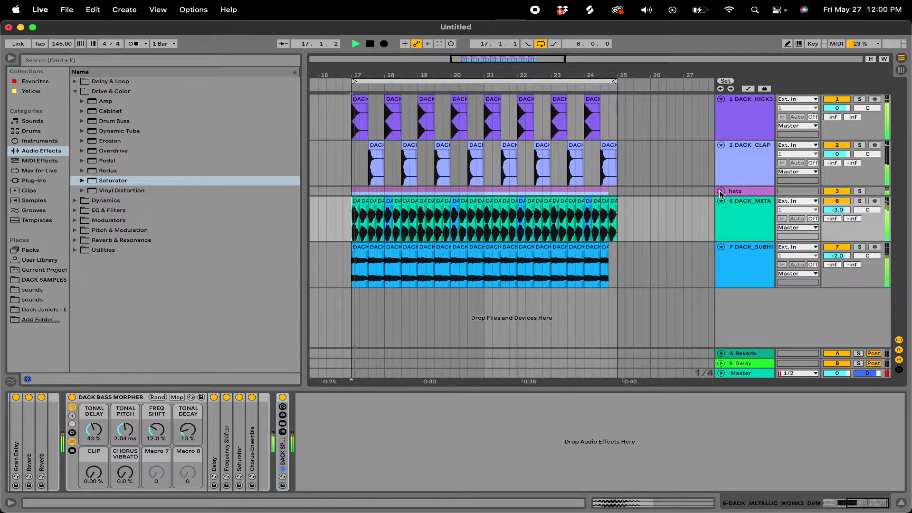
pyautogui.moveTo(836, 258); pyautogui.dragTo(836, 254)
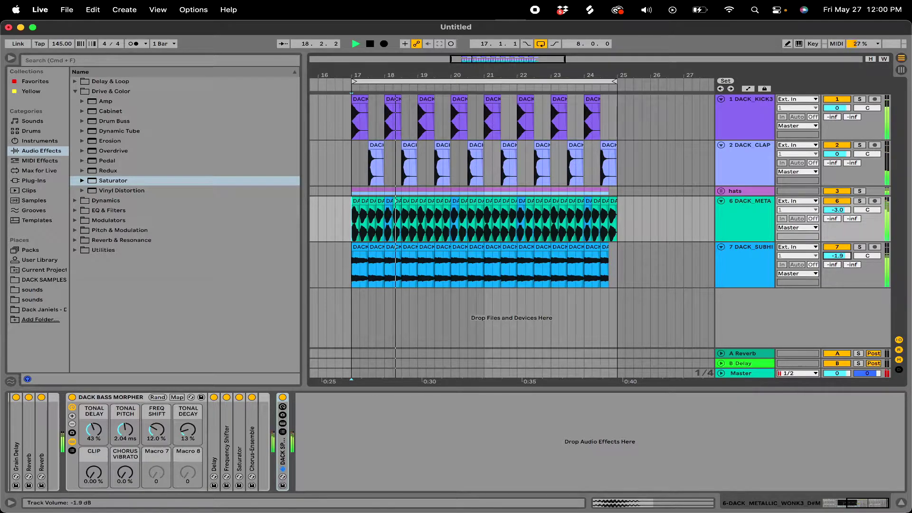
pyautogui.click(763, 275)
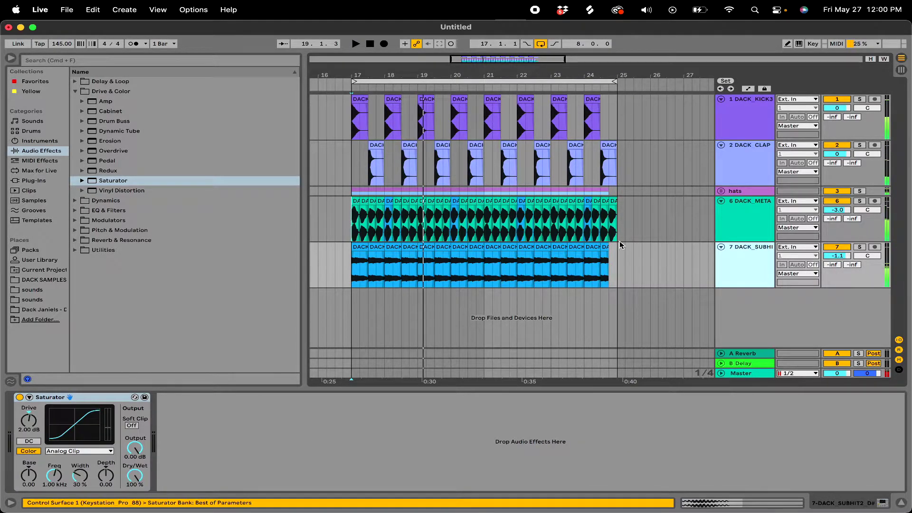
# Step: Group the metallic bass and sub hit tracks and add a Compressor to the new group
pyautogui.click(752, 227)
pyautogui.keyDown('shift'); pyautogui.click(758, 274); pyautogui.keyUp('shift')
pyautogui.press('super+g')
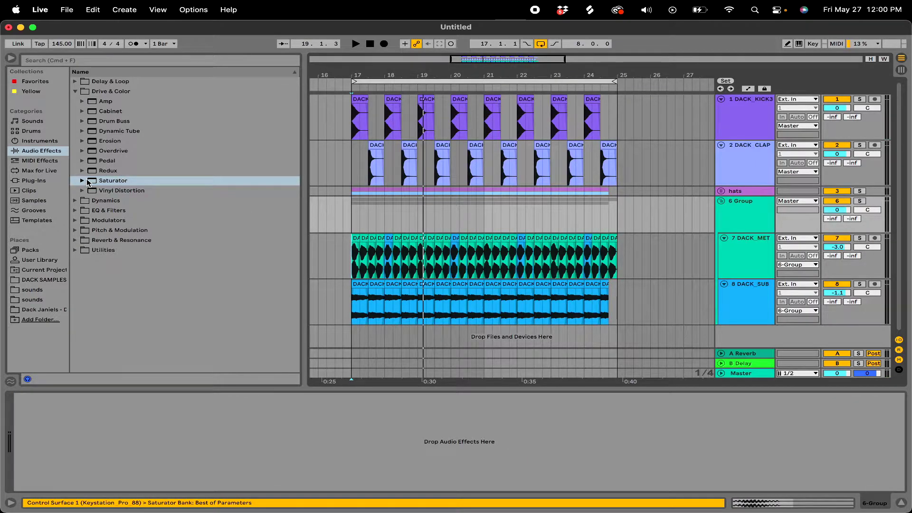
pyautogui.click(77, 201)
pyautogui.click(92, 112)
pyautogui.moveTo(92, 114); pyautogui.dragTo(85, 398)
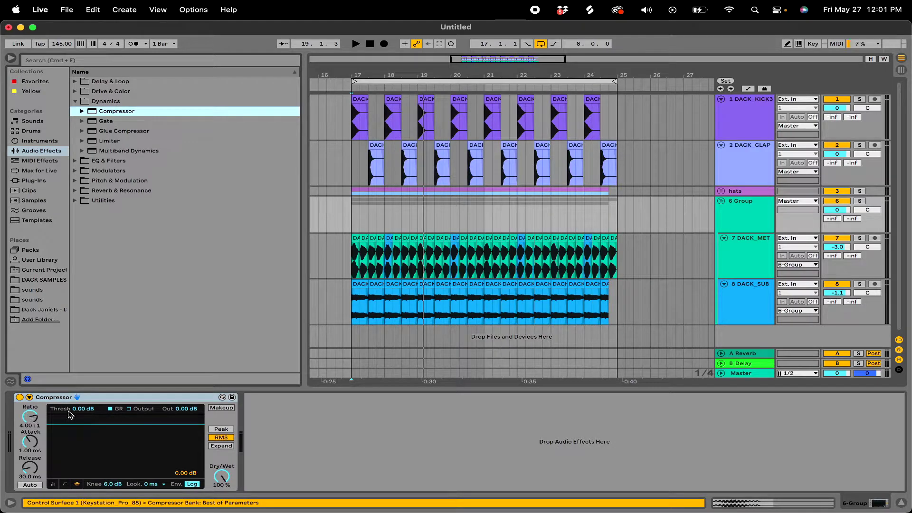
# Step: Sidechain the group's Compressor to 1-DACK KICK3 E with attack 0.01 ms, release 1.00 ms and threshold -12.4 dB
pyautogui.click(30, 397)
pyautogui.click(39, 423)
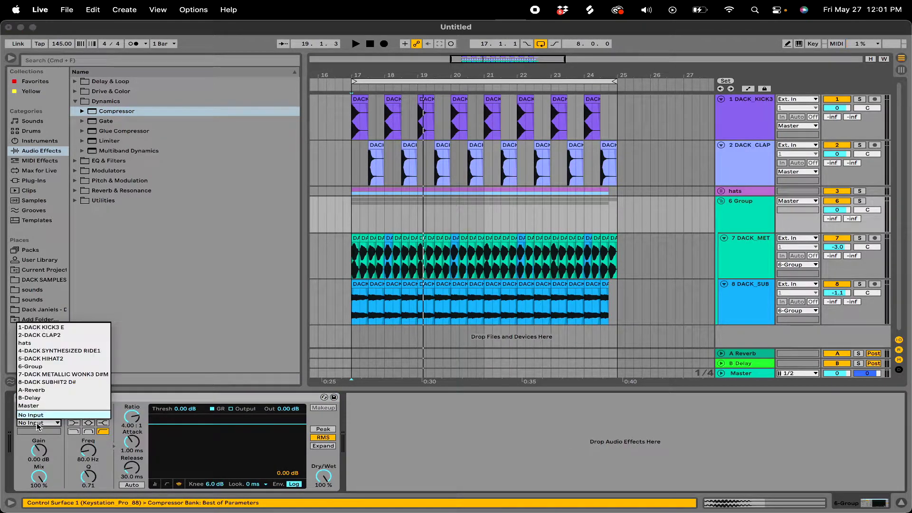
pyautogui.click(47, 328)
pyautogui.moveTo(186, 409); pyautogui.dragTo(185, 429)
pyautogui.press('space')
pyautogui.moveTo(134, 444); pyautogui.dragTo(133, 497)
pyautogui.moveTo(183, 409); pyautogui.dragTo(182, 414)
# Step: Duplicate the kick-sidechained Compressor on the group and set the copy's sidechain source to 2-DACK CLAP2
pyautogui.click(183, 398)
pyautogui.press('super+c')
pyautogui.press('super+v')
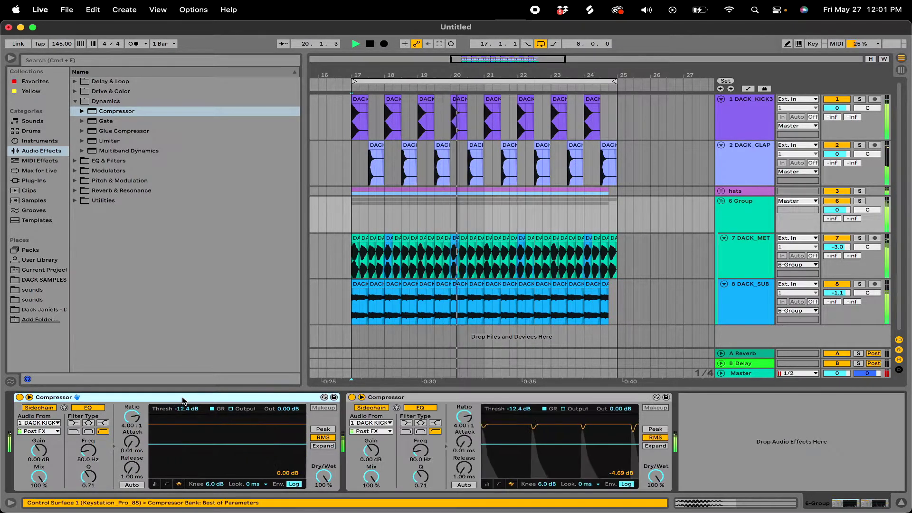
pyautogui.click(371, 423)
pyautogui.click(385, 342)
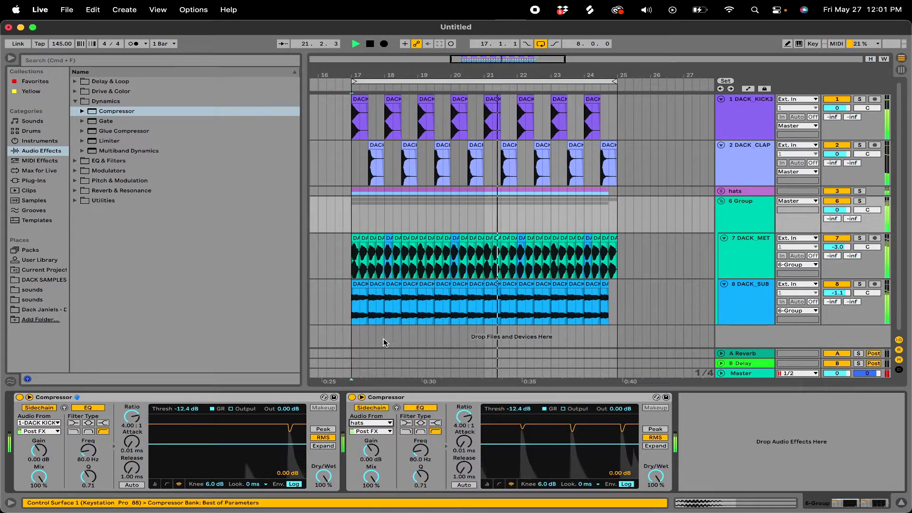
pyautogui.click(371, 423)
pyautogui.click(383, 333)
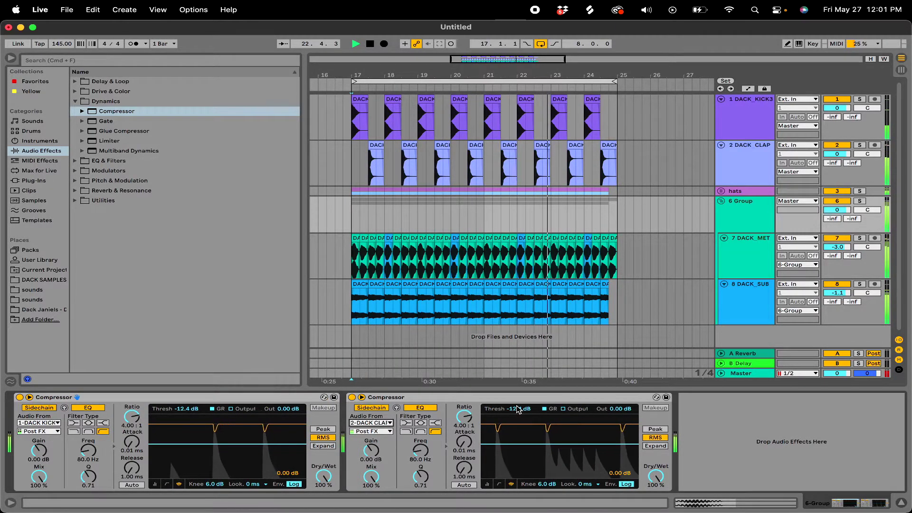
# Step: Solo the bass group and set the thresholds to -16.5 dB on the clap-sidechained Compressor and -14.3 dB on the kick-sidechained one
pyautogui.click(860, 201)
pyautogui.moveTo(517, 409); pyautogui.dragTo(517, 418)
pyautogui.moveTo(185, 419); pyautogui.dragTo(185, 428)
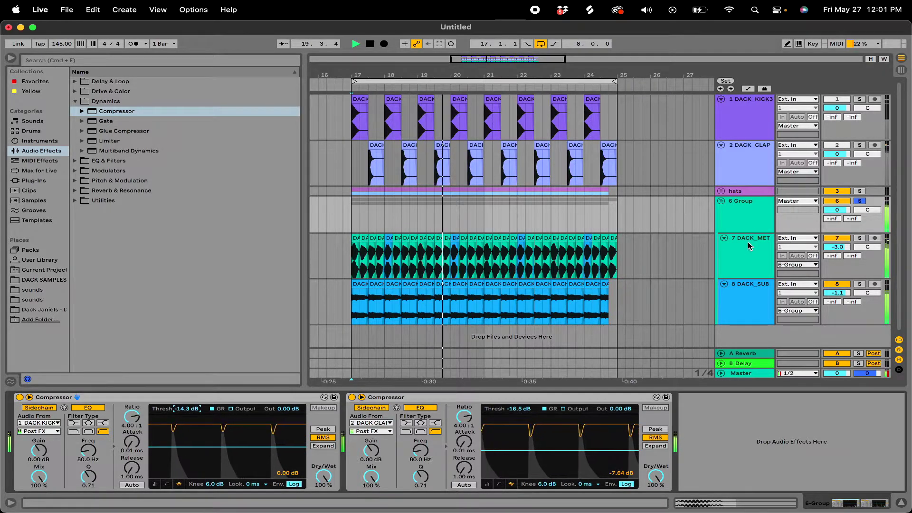
# Step: Set the metallic bass track's DACK BASS MORPHER to Tonal Delay 44%, Tonal Pitch 4.60 ms and Tonal Decay 46% during playback
pyautogui.click(703, 251)
pyautogui.moveTo(93, 430); pyautogui.dragTo(94, 436)
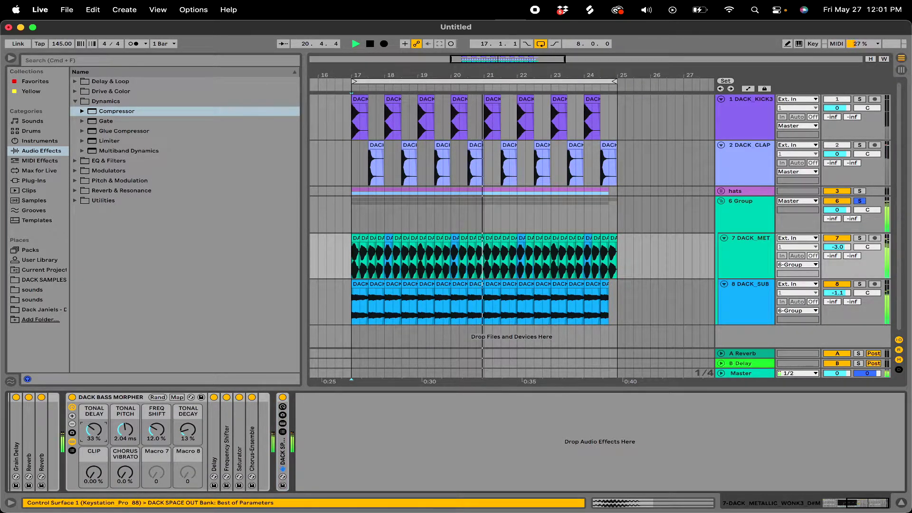
pyautogui.moveTo(188, 430); pyautogui.dragTo(188, 417)
pyautogui.moveTo(125, 430); pyautogui.dragTo(125, 423)
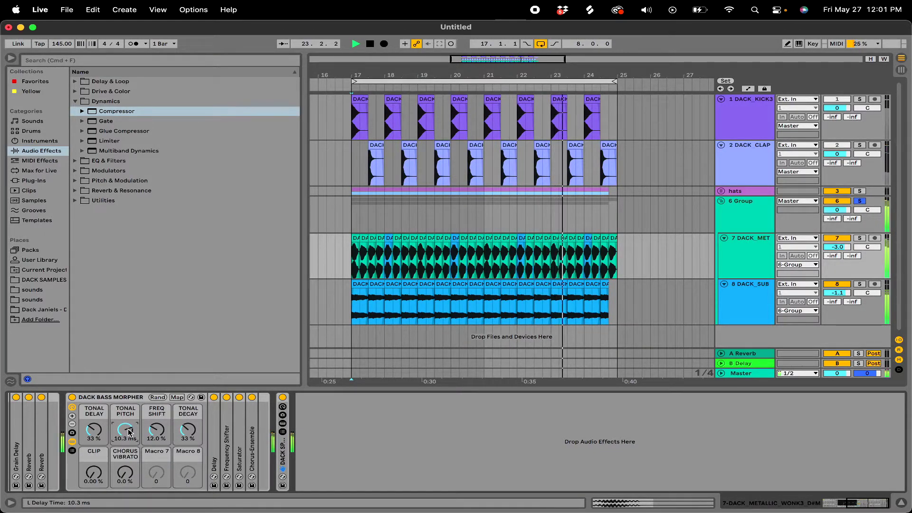
pyautogui.moveTo(126, 430); pyautogui.dragTo(125, 403)
pyautogui.moveTo(188, 430); pyautogui.dragTo(188, 422)
pyautogui.moveTo(94, 430); pyautogui.dragTo(125, 440)
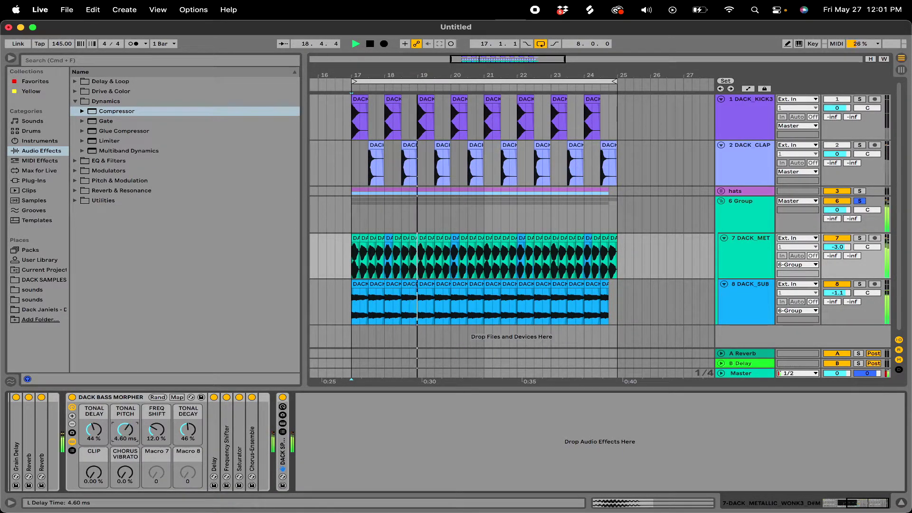
# Step: Set the Bass Morpher's Clip to 2.20%, Tonal Pitch to 1.01 ms and Tonal Decay to 23% while replaying the bass group
pyautogui.moveTo(126, 473); pyautogui.dragTo(94, 471)
pyautogui.press('space')
pyautogui.press('space')
pyautogui.press('space')
pyautogui.press('space')
pyautogui.moveTo(125, 430); pyautogui.dragTo(125, 451)
pyautogui.moveTo(181, 430); pyautogui.dragTo(181, 445)
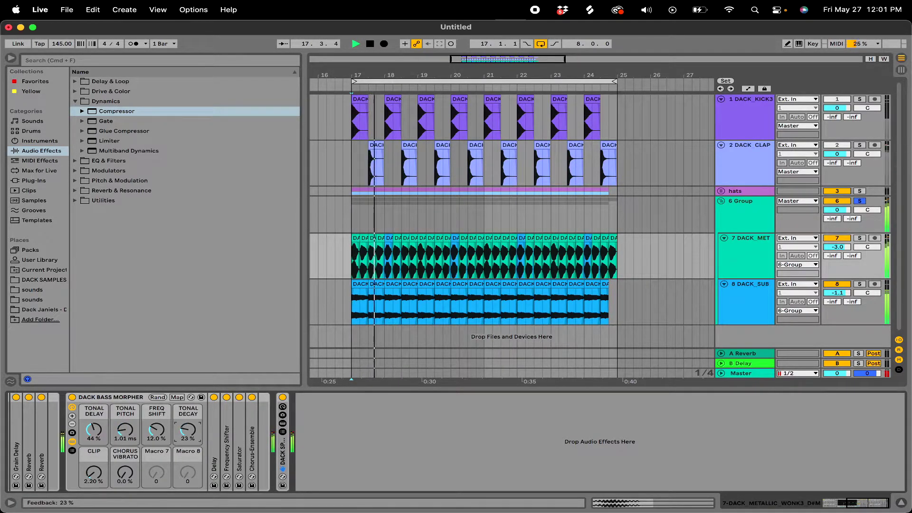
# Step: Set the Bass Morpher's Tonal Delay to 27%, Freq Shift to 9.23%, Tonal Pitch to 1.95 ms and Tonal Decay to 36%
pyautogui.moveTo(94, 430); pyautogui.dragTo(126, 418)
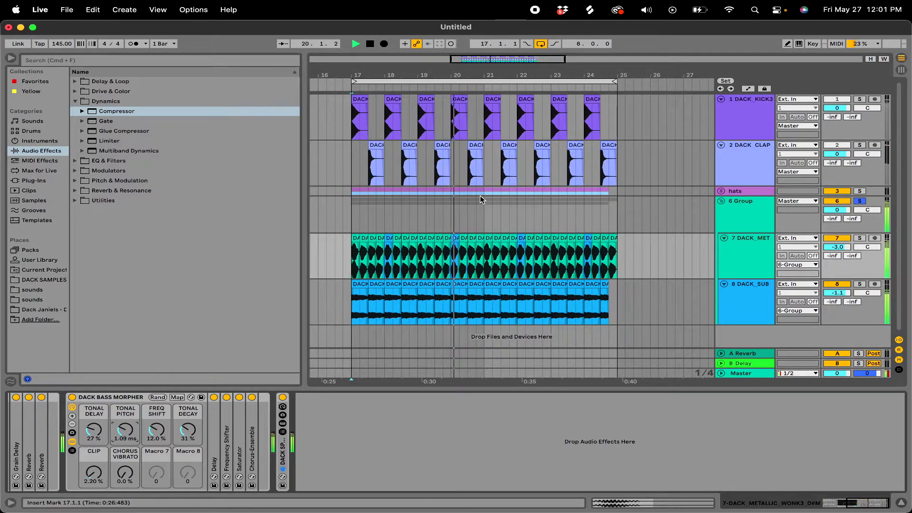
pyautogui.press('space')
pyautogui.moveTo(156, 419); pyautogui.dragTo(125, 411)
pyautogui.press('space')
pyautogui.click(188, 430)
pyautogui.press('space')
pyautogui.moveTo(187, 429); pyautogui.dragTo(187, 426)
pyautogui.press('space')
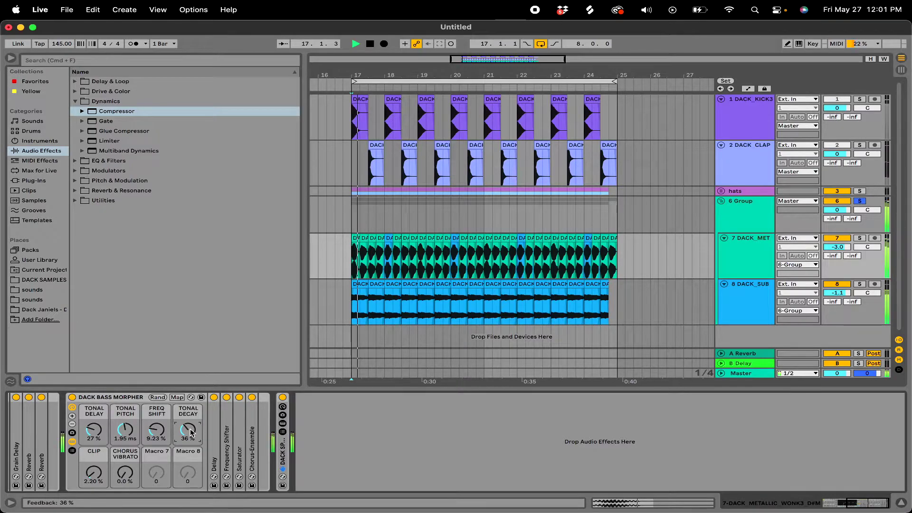
pyautogui.press('space')
# Step: Unsolo the bass group, play the full mix from bar 17 and fold the group
pyautogui.click(860, 201)
pyautogui.click(349, 233)
pyautogui.press('space')
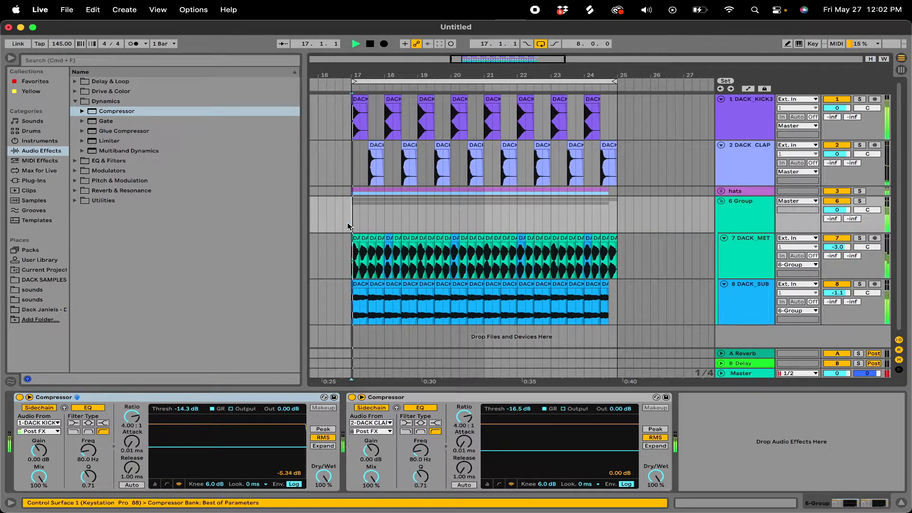
pyautogui.click(722, 201)
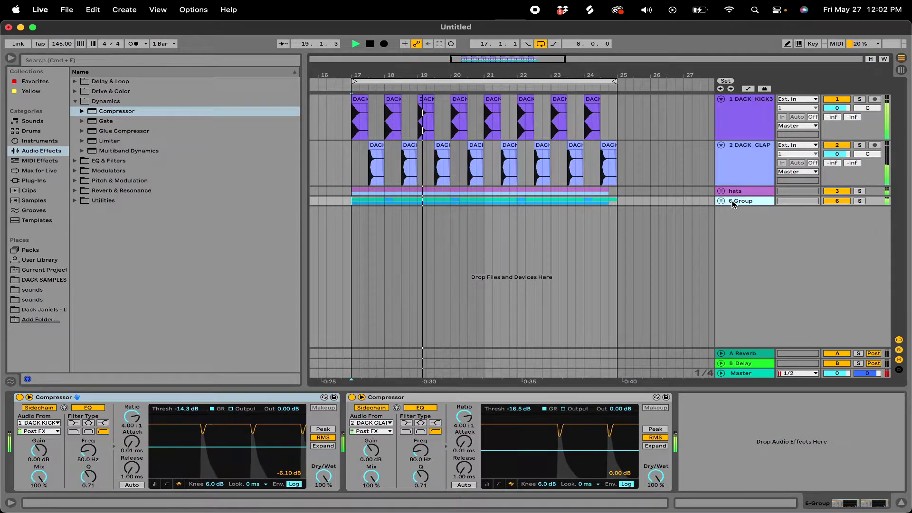
# Step: Add an audio track, place DACK_HA_CHANT.wav from the sample pack's Chants folder at 17.2 and play from bar 17
pyautogui.press('super+t')
pyautogui.click(45, 310)
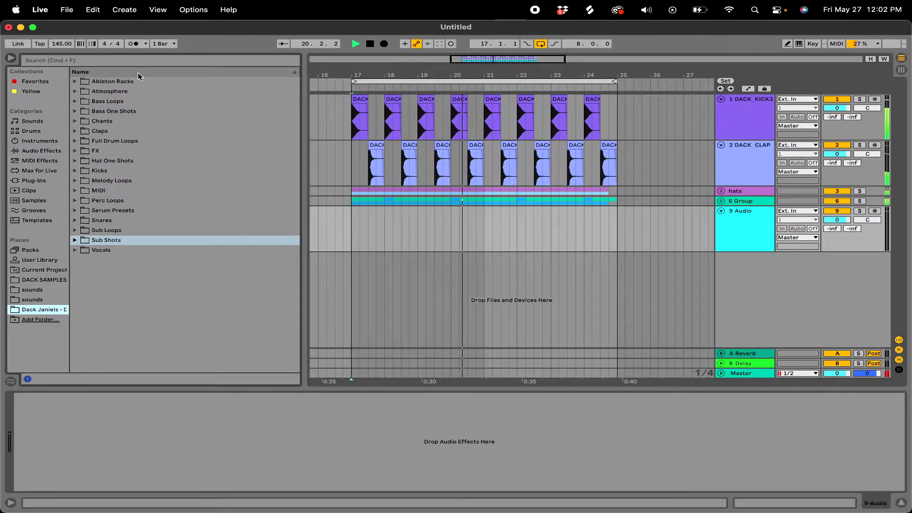
pyautogui.press('space')
pyautogui.click(76, 121)
pyautogui.click(126, 153)
pyautogui.press('Up')
pyautogui.press('Down')
pyautogui.moveTo(124, 152); pyautogui.dragTo(358, 242)
pyautogui.scroll(5, 359, 241)
pyautogui.click(339, 240)
pyautogui.press('space')
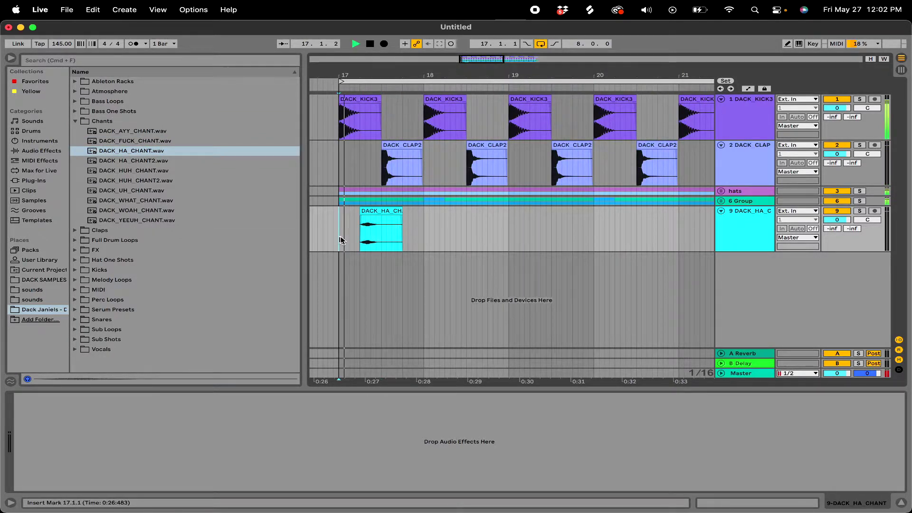
# Step: Trim the chant clip at 17.2 to one beat and paste a copy at 17.4
pyautogui.press('space')
pyautogui.moveTo(383, 231); pyautogui.dragTo(422, 233)
pyautogui.press('Delete')
pyautogui.click(379, 213)
pyautogui.click(402, 233)
pyautogui.press('super+v')
pyautogui.click(343, 241)
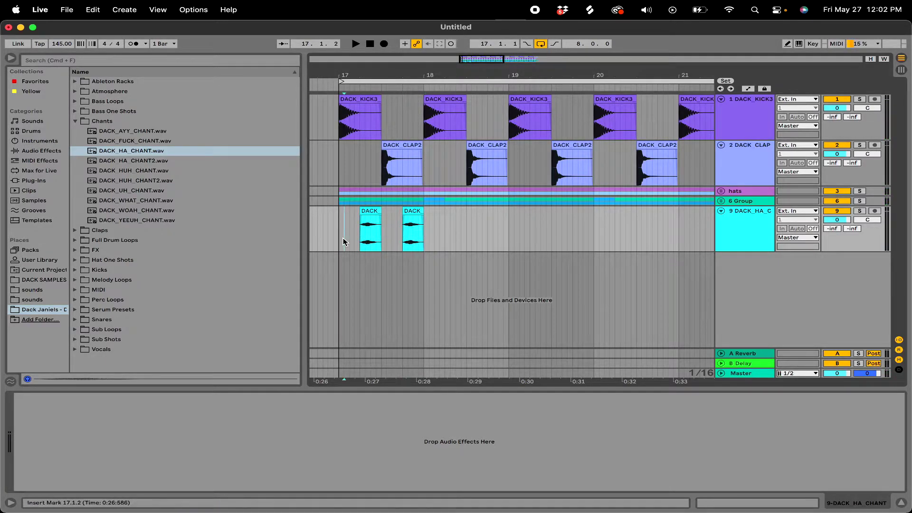
# Step: Duplicate the one-bar chant pattern from bar 17 across the following bars up to bar 23
pyautogui.moveTo(339, 241); pyautogui.dragTo(424, 237)
pyautogui.press('super+d')
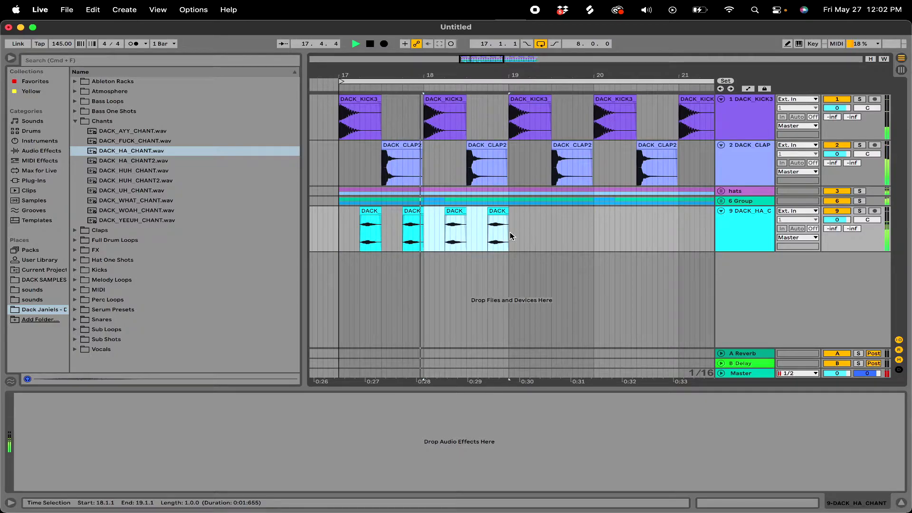
pyautogui.press('super+d')
pyautogui.hscroll(2, 510, 236)
pyautogui.press('super+d')
pyautogui.press('super+d')
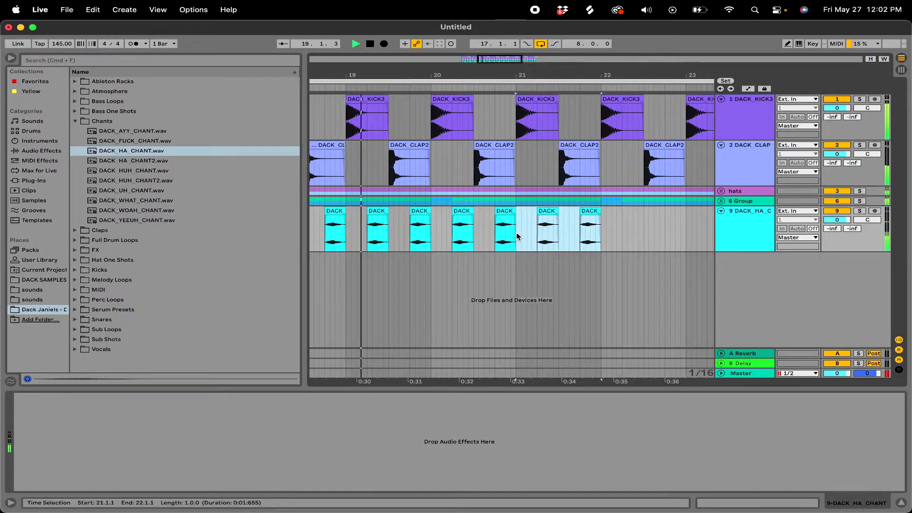
pyautogui.press('super+d')
# Step: Extend the chant pattern through bar 24 and remove the last chant at 24.4
pyautogui.click(540, 234)
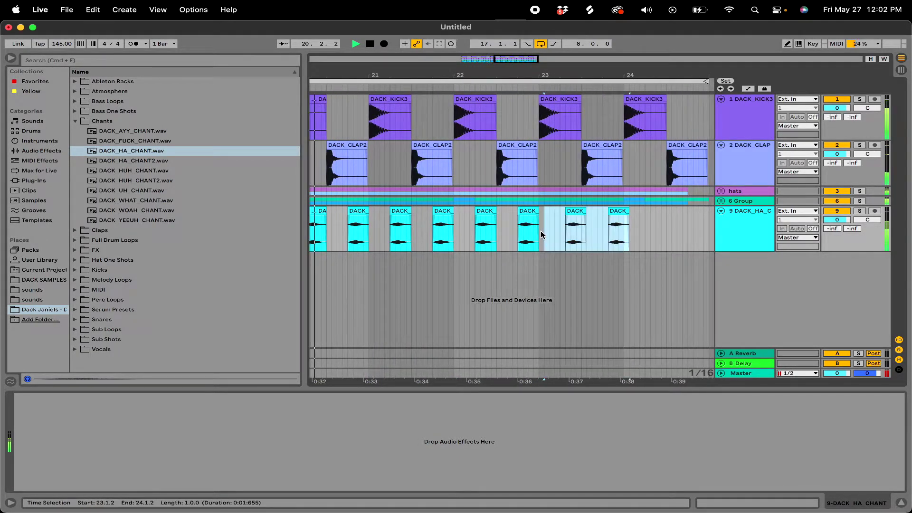
pyautogui.press('super+d')
pyautogui.press('super+d')
pyautogui.click(593, 231)
pyautogui.click(606, 231)
pyautogui.press('-')
pyautogui.press('-')
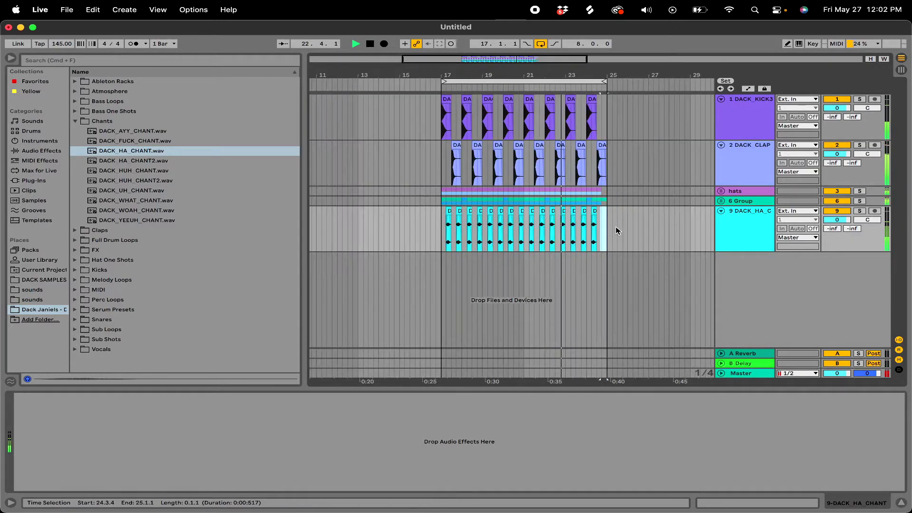
# Step: Fold the chant track and unfold the bass group to show the metallic bass clips around bar 17
pyautogui.click(721, 211)
pyautogui.click(720, 201)
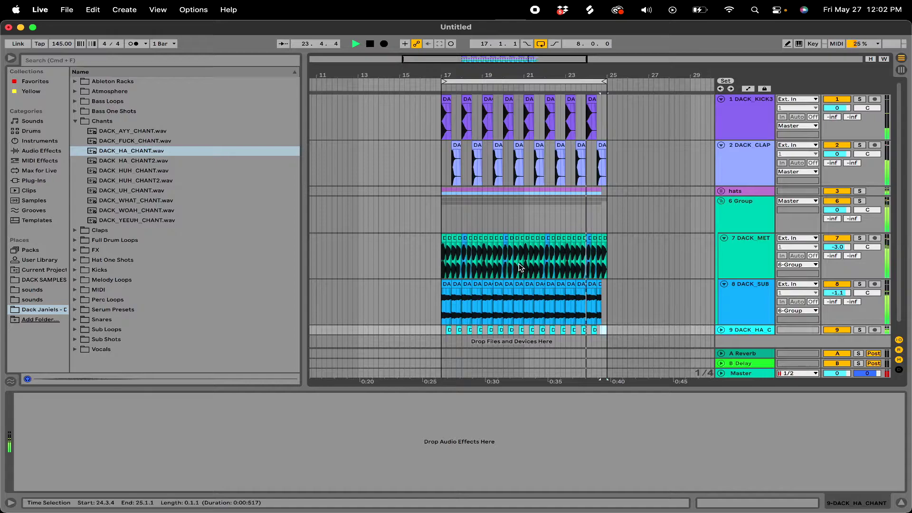
pyautogui.click(431, 242)
pyautogui.press('+')
pyautogui.press('+')
pyautogui.press('+')
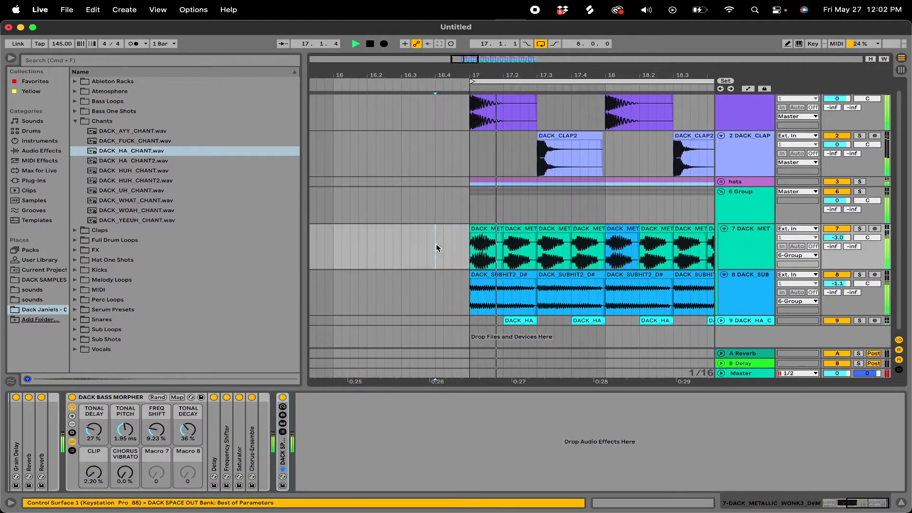
# Step: Open the metallic bass clip at 17.1, show its Clip Transposition envelope and dip it to about -2 semitones just before 1.1.3
pyautogui.press('space')
pyautogui.doubleClick(409, 239)
pyautogui.click(141, 347)
pyautogui.click(141, 379)
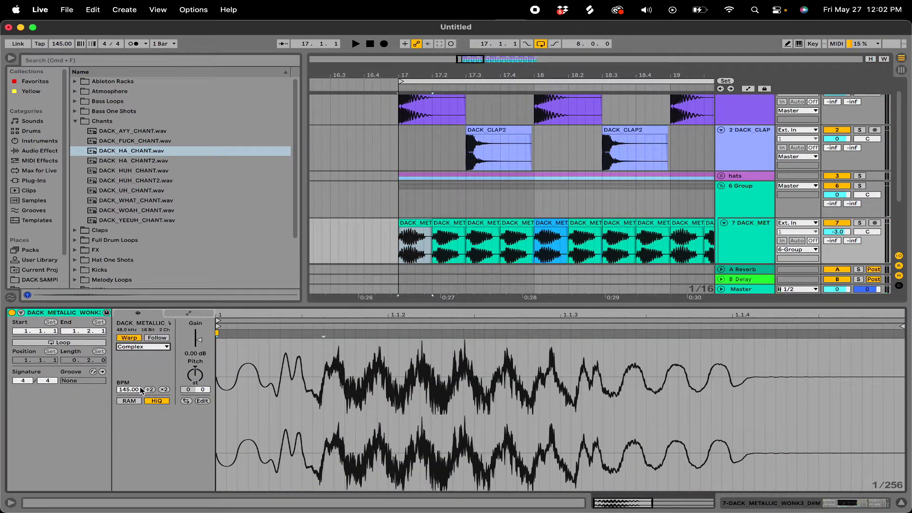
pyautogui.click(186, 314)
pyautogui.click(159, 333)
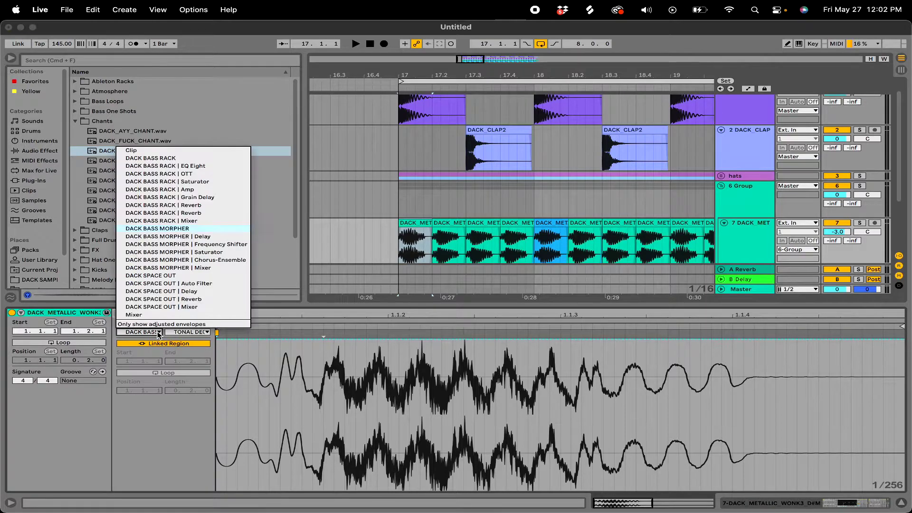
pyautogui.click(169, 151)
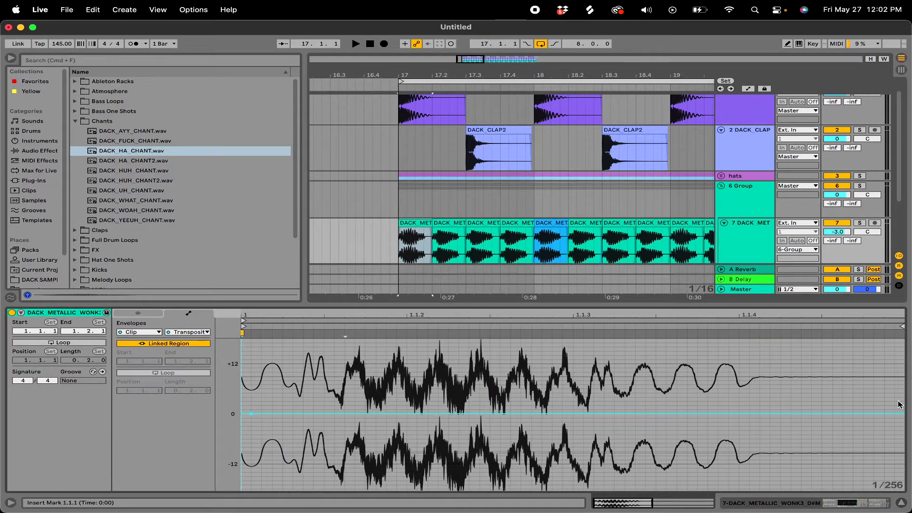
pyautogui.press('space')
pyautogui.moveTo(558, 421)
pyautogui.mouseDown()
pyautogui.moveTo(558, 414)
pyautogui.moveTo(557, 422)
pyautogui.mouseUp()
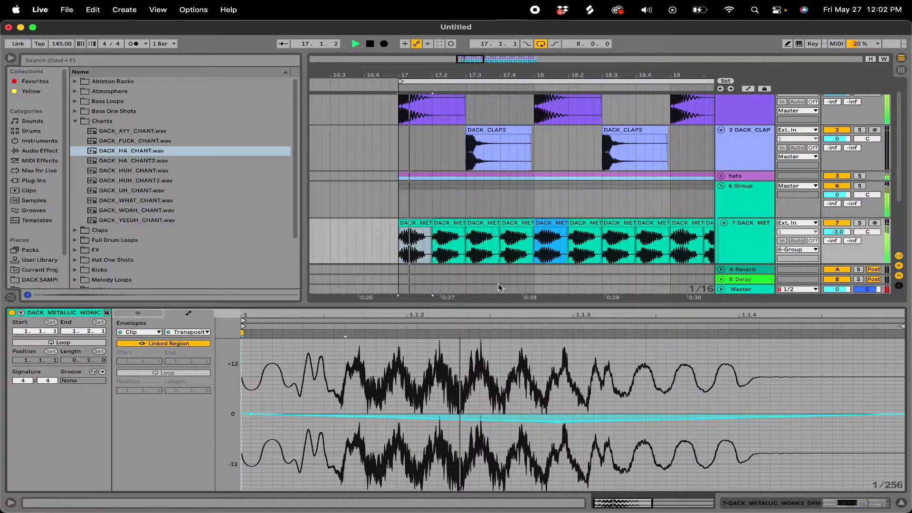
# Step: Shape the transposition envelope of the metallic bass clip at 17.2 to dip to about -8 semitones near 1.1.2 and return to 0
pyautogui.click(455, 233)
pyautogui.press('space')
pyautogui.moveTo(447, 418); pyautogui.dragTo(407, 446)
pyautogui.moveTo(750, 423); pyautogui.dragTo(884, 414)
# Step: Play the drop repeatedly from bar 17 to audition the pitch-bent metallic bass clips
pyautogui.press('space')
pyautogui.press('space')
pyautogui.press('space')
pyautogui.press('space')
pyautogui.press('space')
pyautogui.press('space')
pyautogui.press('space')
pyautogui.press('space')
pyautogui.press('a')
pyautogui.press('a')
pyautogui.click(408, 223)
pyautogui.press('space')
pyautogui.press('space')
# Step: Copy the pitch-bent metallic bass clip at 17.2 over the clips at 17.4, 18.1 and 18.2
pyautogui.click(448, 223)
pyautogui.press('super+c')
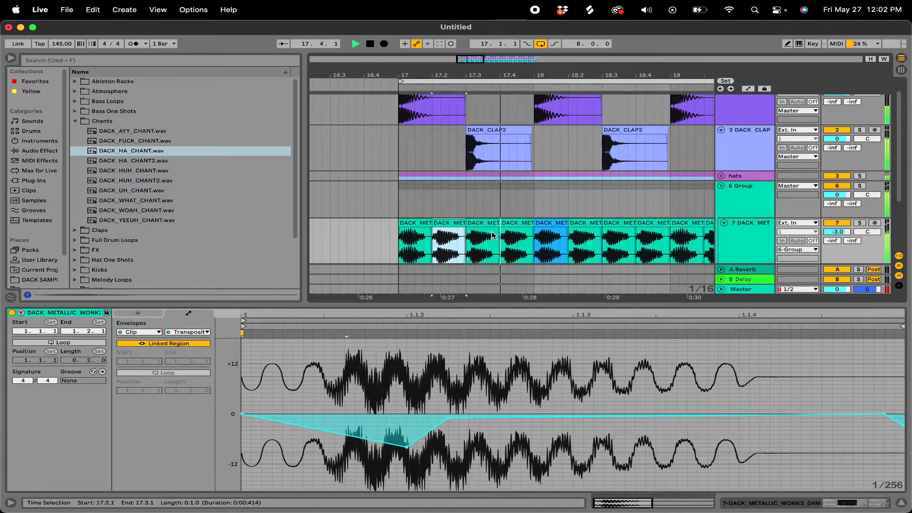
pyautogui.click(508, 222)
pyautogui.press('super+v')
pyautogui.press('space')
pyautogui.click(407, 223)
pyautogui.press('space')
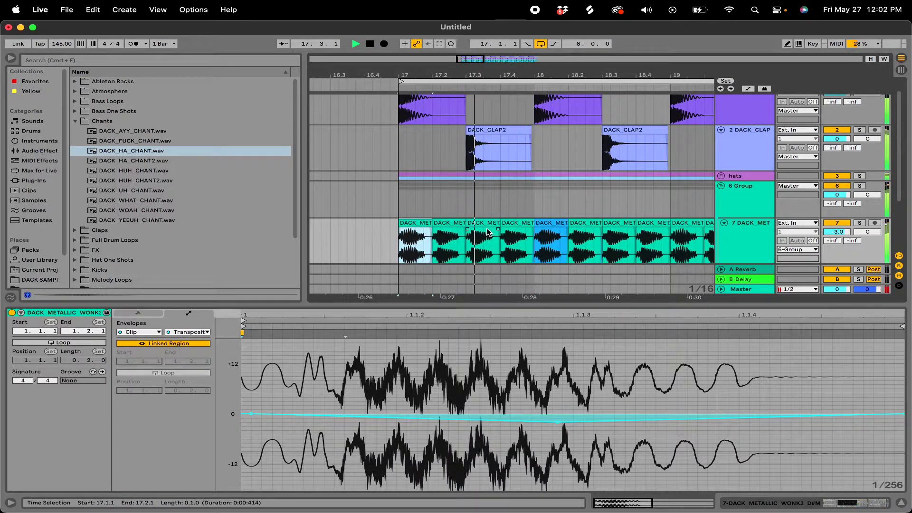
pyautogui.click(548, 222)
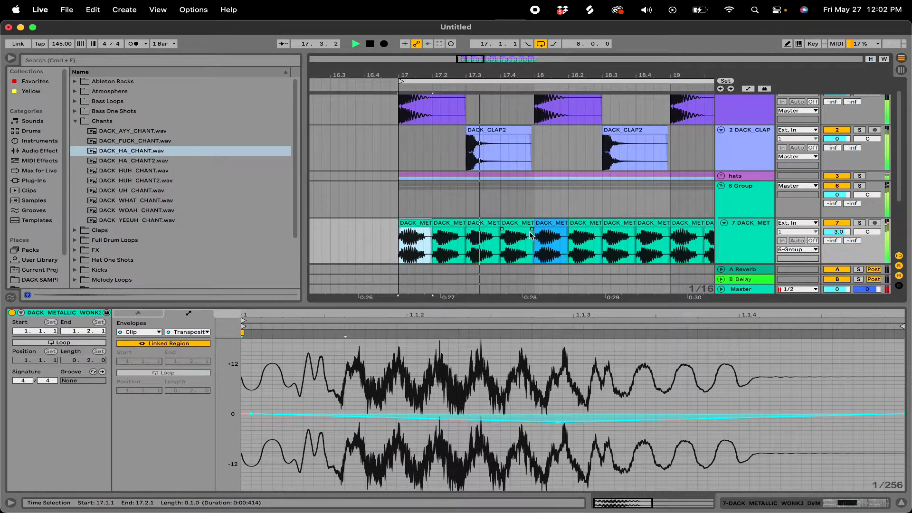
pyautogui.press('super+v')
pyautogui.click(590, 224)
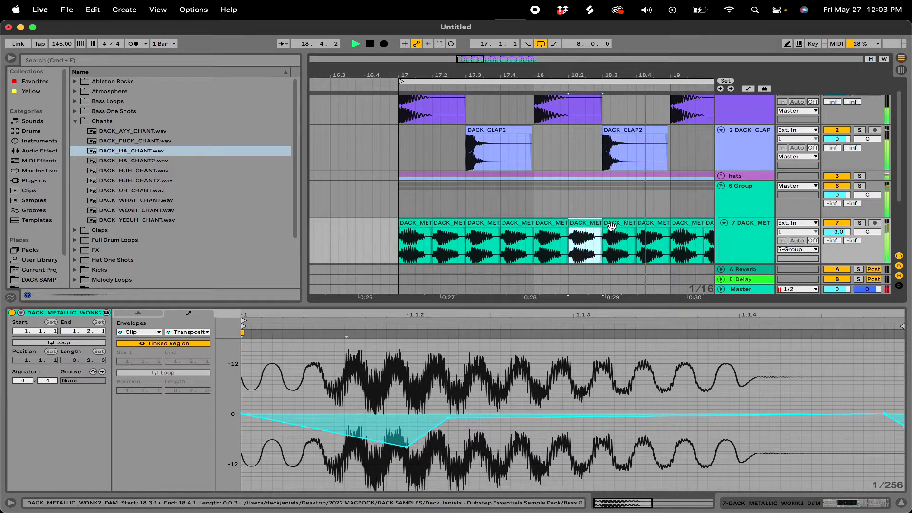
# Step: Duplicate the metallic bass clips of bars 17–18 through bar 24 and delete the last beat from 24.4
pyautogui.hscroll(3, 614, 230)
pyautogui.scroll(-1, 613, 231)
pyautogui.moveTo(349, 224); pyautogui.dragTo(610, 219)
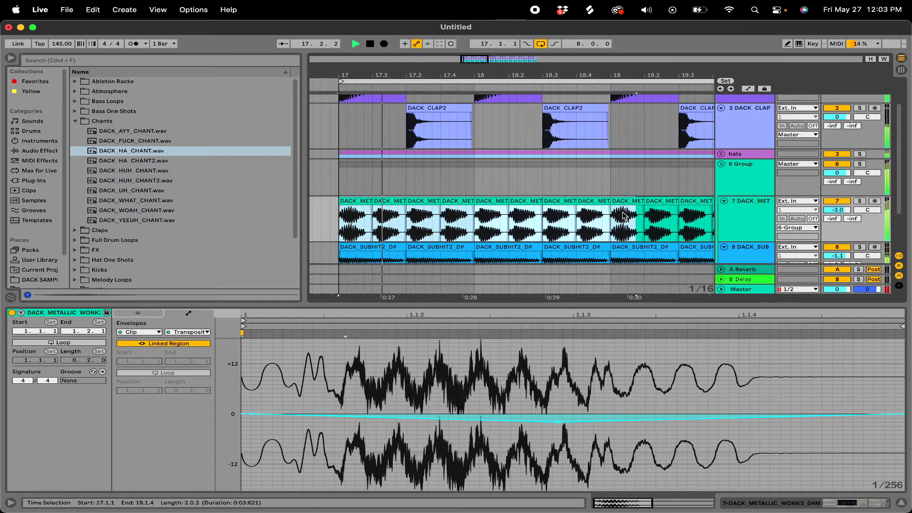
pyautogui.press('super+d')
pyautogui.scroll(-3, 610, 218)
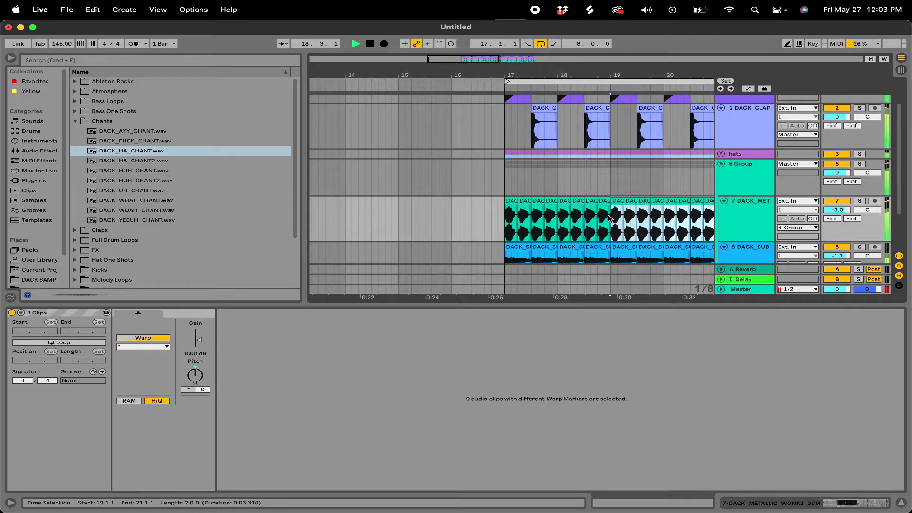
pyautogui.hscroll(3, 611, 218)
pyautogui.press('super+d')
pyautogui.hscroll(3, 565, 225)
pyautogui.press('super+d')
pyautogui.moveTo(629, 221); pyautogui.dragTo(648, 221)
pyautogui.press('Delete')
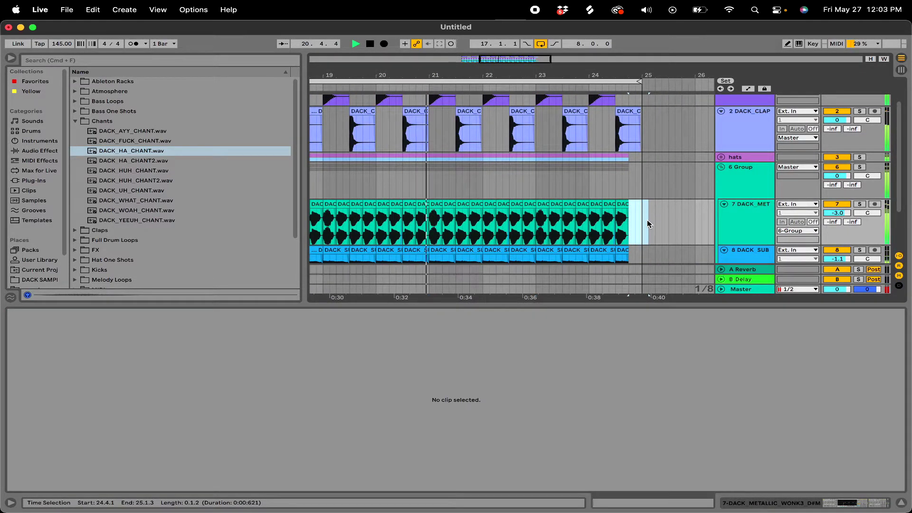
# Step: Play through the drop from bar 17 to bar 24 and check the full track arrangement
pyautogui.scroll(-2, 490, 227)
pyautogui.hscroll(-1, 489, 227)
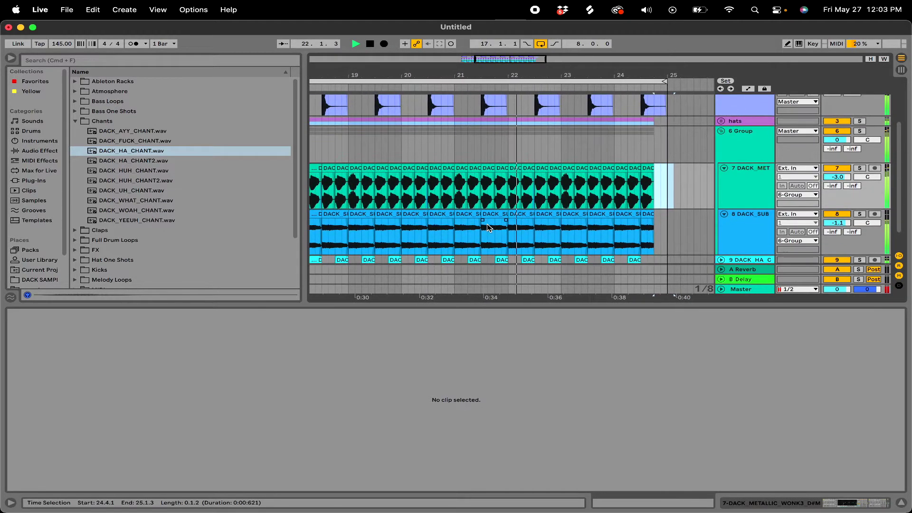
pyautogui.click(530, 306)
pyautogui.press('-')
pyautogui.press('-')
pyautogui.hscroll(3, 530, 307)
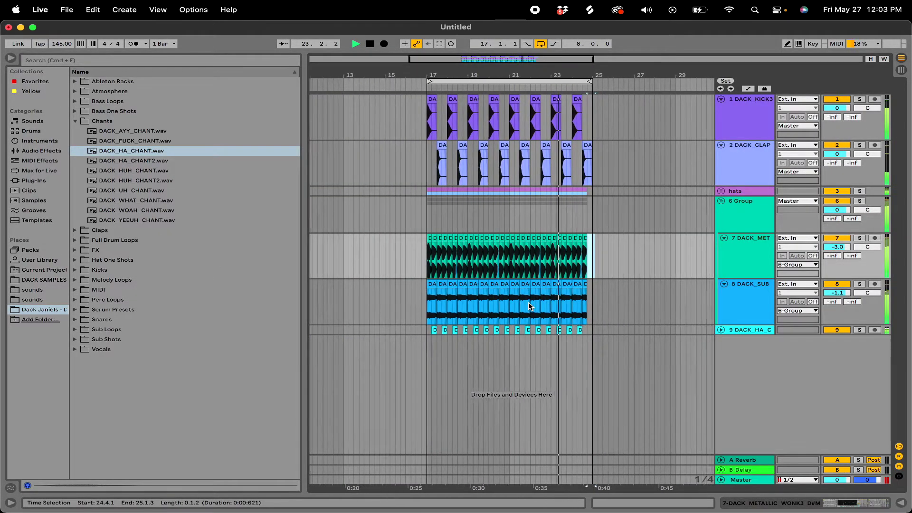
pyautogui.hscroll(1, 530, 307)
pyautogui.press('+')
pyautogui.hscroll(-2, 530, 307)
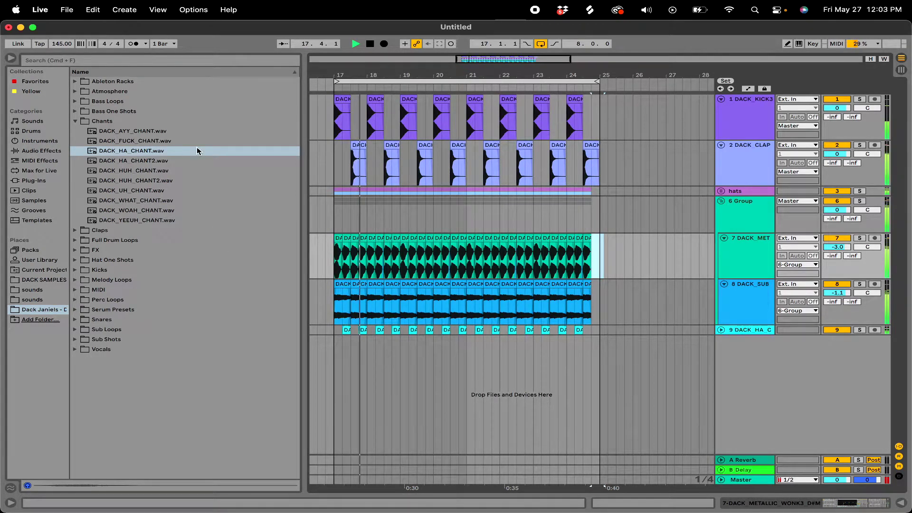
pyautogui.press('space')
# Step: Place the DACK_FUCKIT.wav vocal on a new track at 24.4 and lower the track volume to -5.5 dB
pyautogui.click(76, 350)
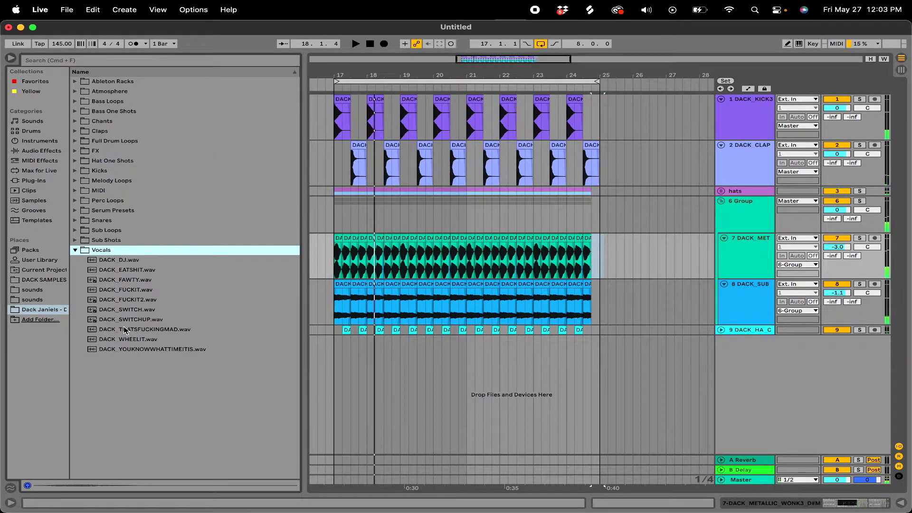
pyautogui.click(120, 340)
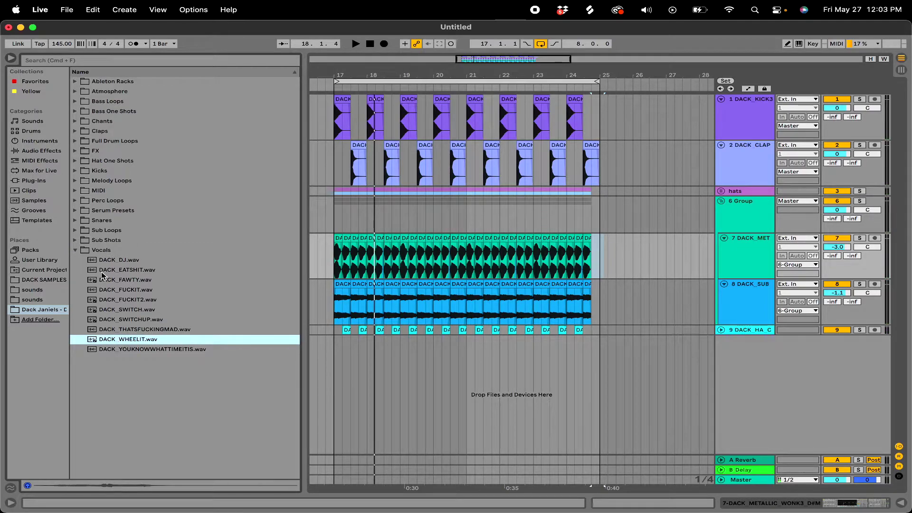
pyautogui.moveTo(103, 288); pyautogui.dragTo(593, 368)
pyautogui.press('space')
pyautogui.moveTo(834, 348); pyautogui.dragTo(833, 353)
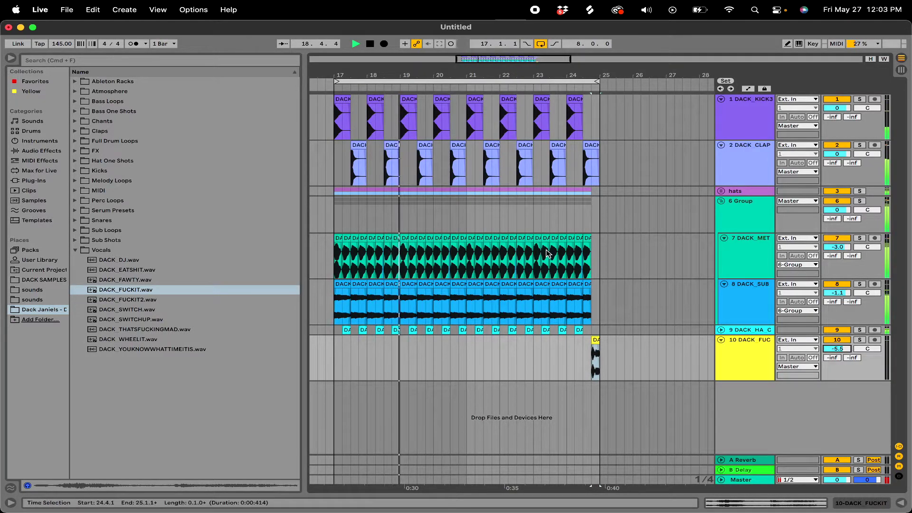
# Step: Load DACK BASS RACK.adg onto the vocal track and solo that track
pyautogui.click(75, 82)
pyautogui.press('space')
pyautogui.moveTo(105, 102); pyautogui.dragTo(811, 345)
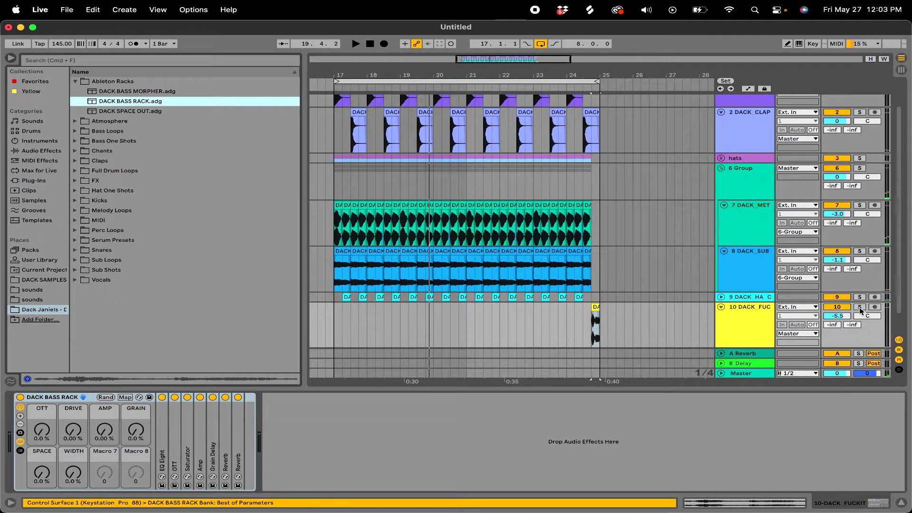
pyautogui.click(861, 308)
# Step: Set the vocal rack's OTT to 61%, Drive to 34.6% and Amp to 11.8%, and audition the vocal
pyautogui.moveTo(44, 430); pyautogui.dragTo(44, 392)
pyautogui.moveTo(75, 430); pyautogui.dragTo(105, 423)
pyautogui.press('space')
pyautogui.press('space')
pyautogui.press('space')
pyautogui.press('space')
pyautogui.press('space')
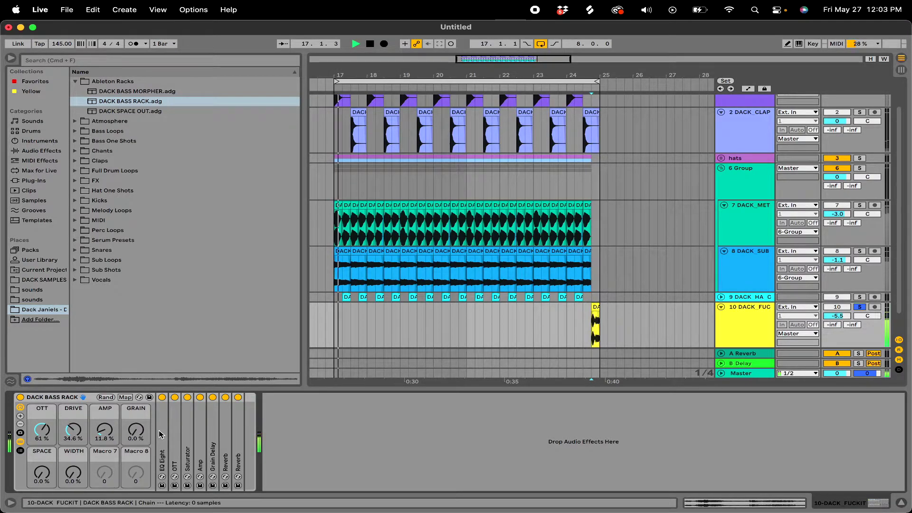
# Step: Unfold the rack's EQ Eight and raise the low-cut band's frequency to 400 Hz while auditioning the vocal
pyautogui.doubleClick(162, 433)
pyautogui.press('space')
pyautogui.press('space')
pyautogui.press('space')
pyautogui.moveTo(250, 445); pyautogui.dragTo(296, 444)
# Step: Unsolo the vocal track and raise its volume to -3.9 dB during playback
pyautogui.click(861, 307)
pyautogui.press('space')
pyautogui.moveTo(838, 316); pyautogui.dragTo(838, 312)
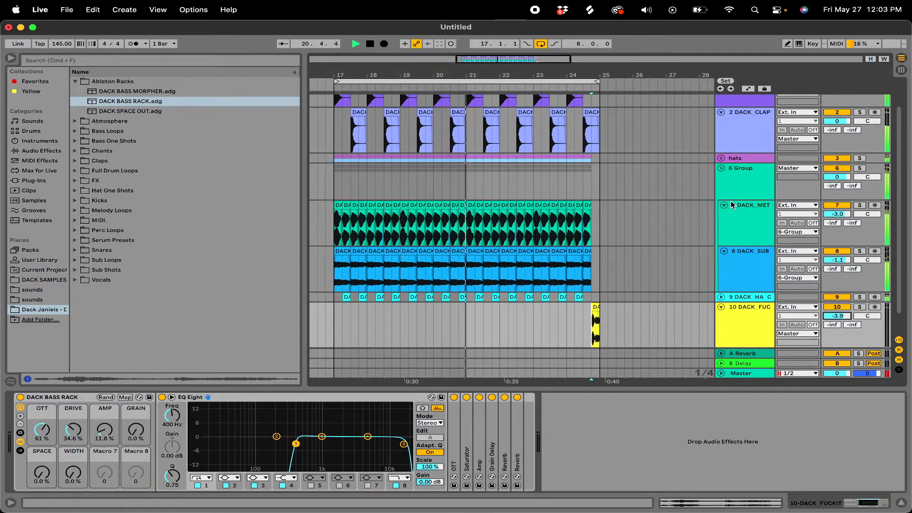
# Step: Insert a MIDI track below the metallic bass track and load the Serum VST plug-in on it
pyautogui.click(743, 232)
pyautogui.press('super+shift+t')
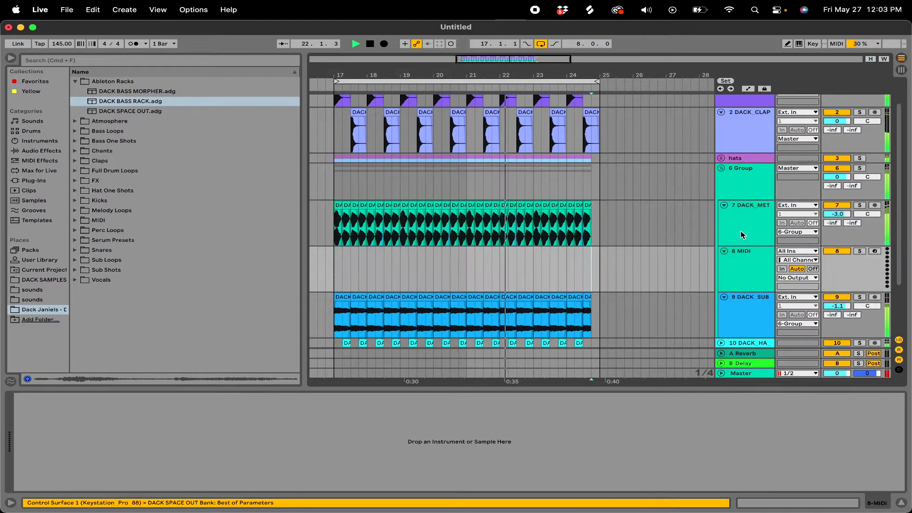
pyautogui.press('space')
pyautogui.click(15, 181)
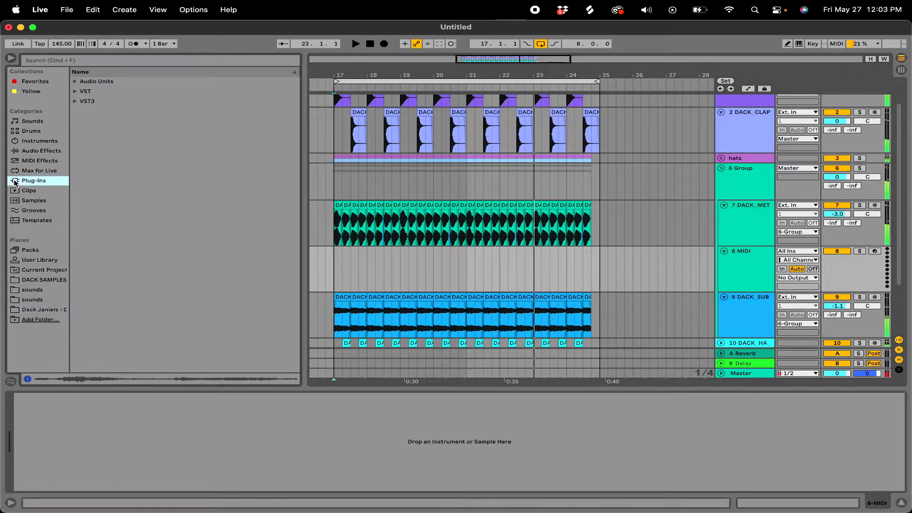
pyautogui.click(75, 91)
pyautogui.scroll(-10, 120, 304)
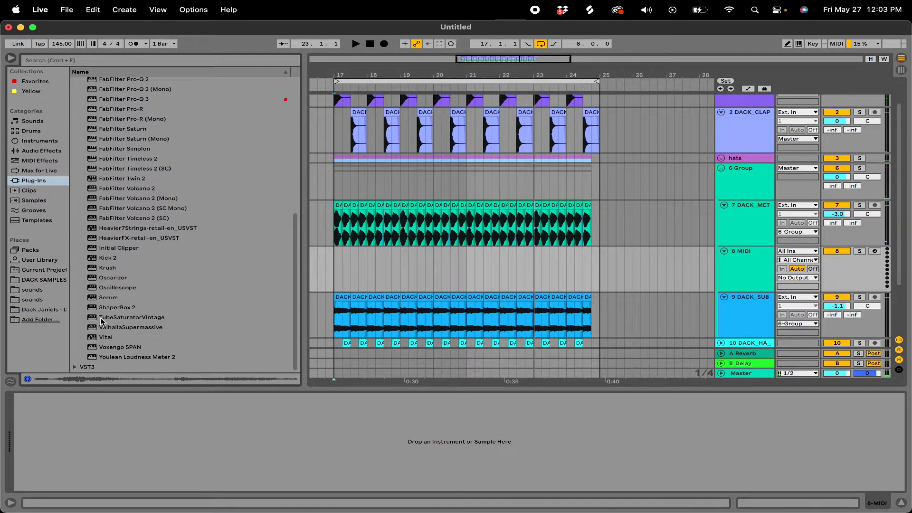
pyautogui.click(101, 298)
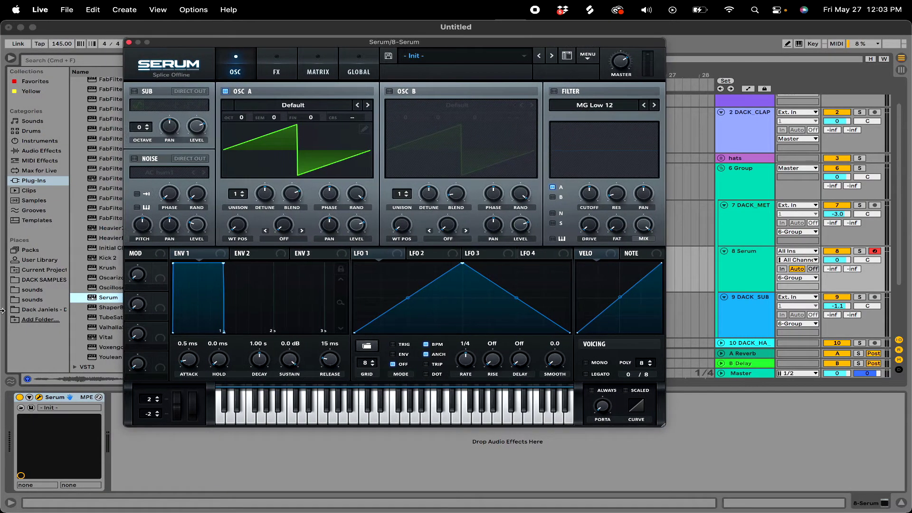
# Step: Create an empty MIDI clip on the Serum track from 17.3.1 to 21.1.1
pyautogui.click(32, 310)
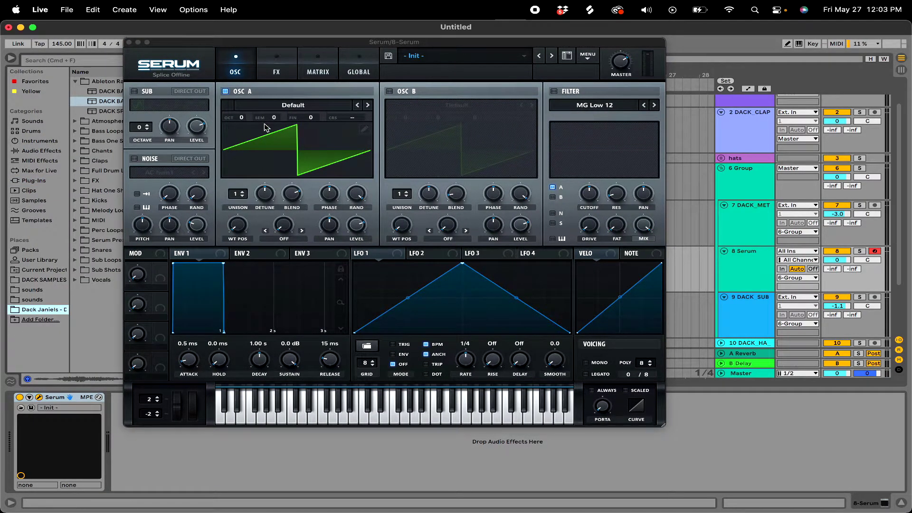
pyautogui.moveTo(487, 42); pyautogui.dragTo(525, 362)
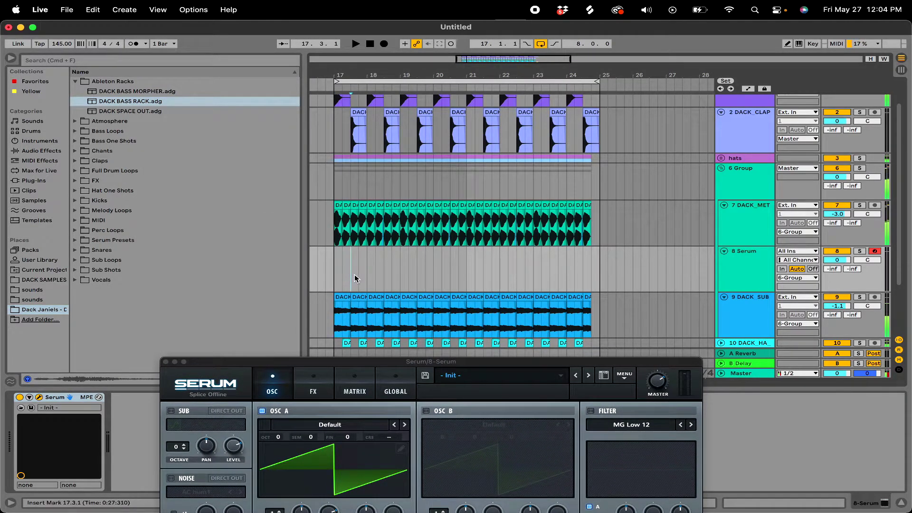
pyautogui.moveTo(355, 279); pyautogui.dragTo(425, 286)
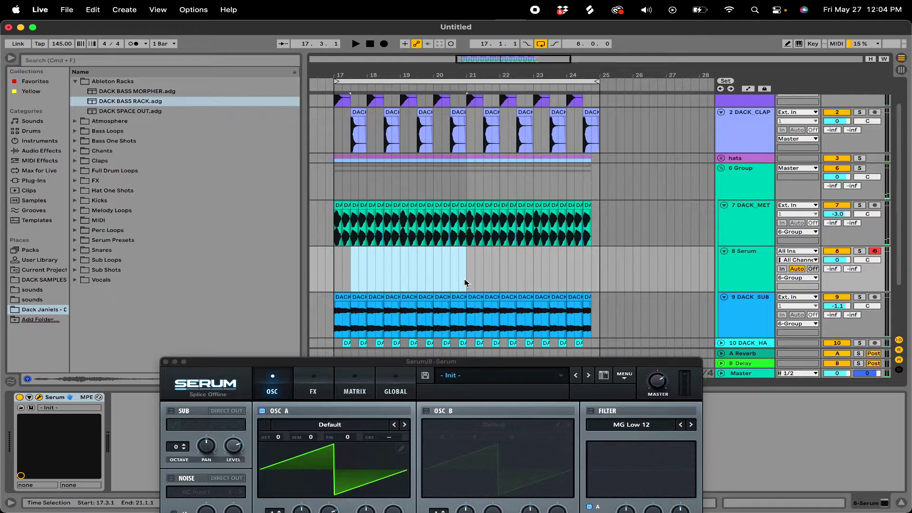
pyautogui.press('super+shift+m')
# Step: Add a D#3 note to the Serum clip and stretch it across the whole clip
pyautogui.moveTo(314, 362); pyautogui.dragTo(634, 140)
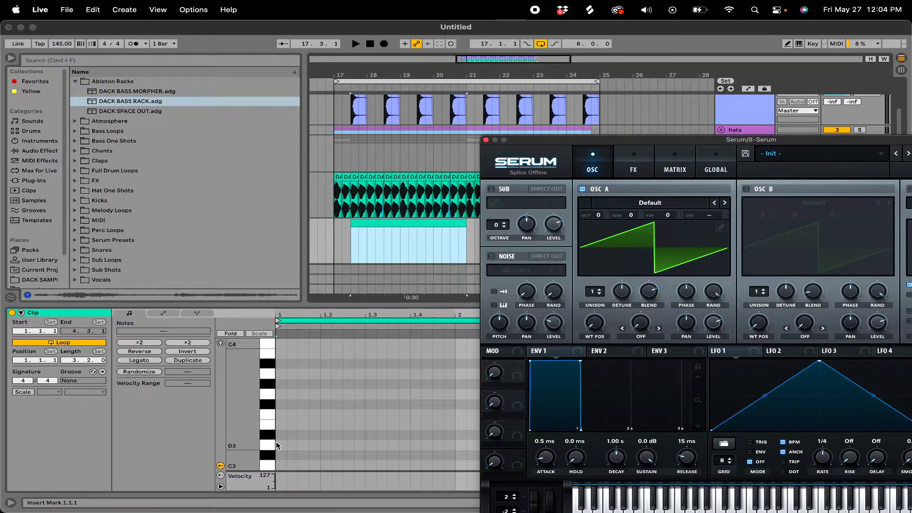
pyautogui.doubleClick(277, 437)
pyautogui.moveTo(286, 435); pyautogui.dragTo(791, 432)
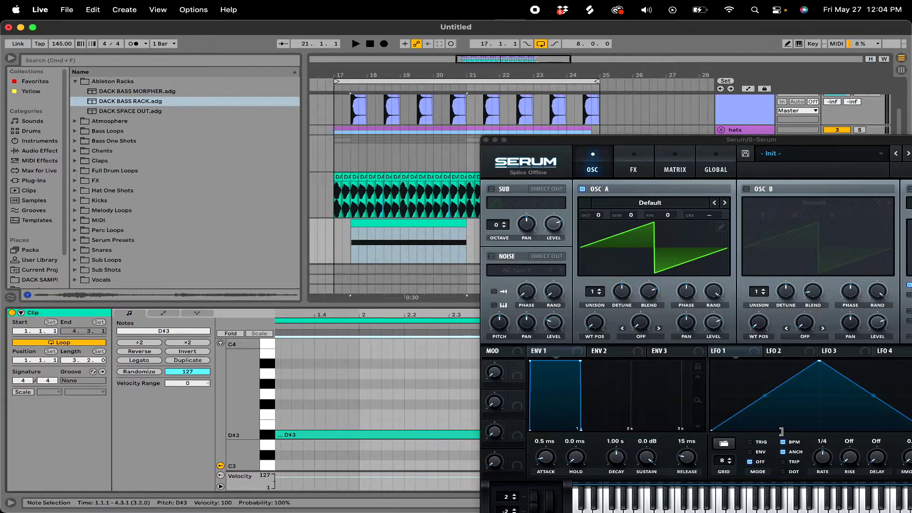
# Step: Set Serum's oscillator A to -3 octaves and enable a BN 12 filter with a raised cutoff
pyautogui.click(363, 240)
pyautogui.moveTo(585, 142); pyautogui.dragTo(426, 49)
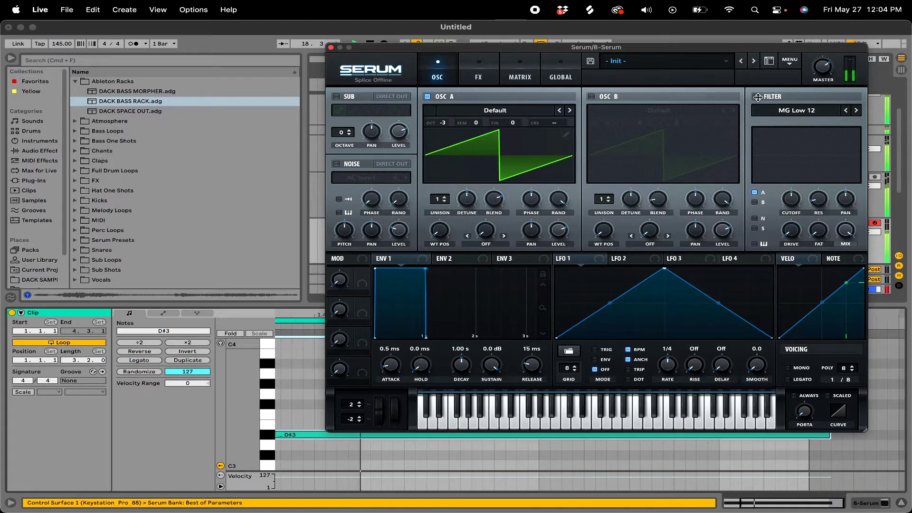
pyautogui.click(783, 111)
pyautogui.moveTo(806, 136)
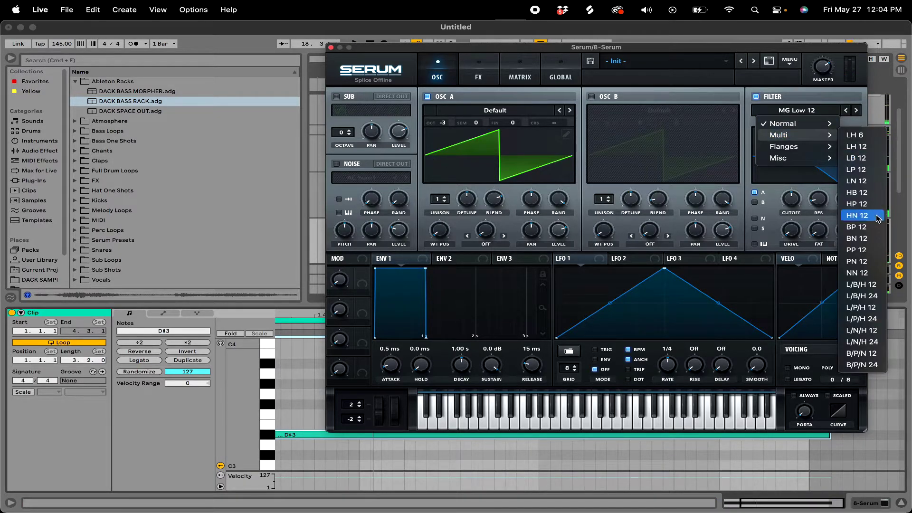
pyautogui.click(869, 239)
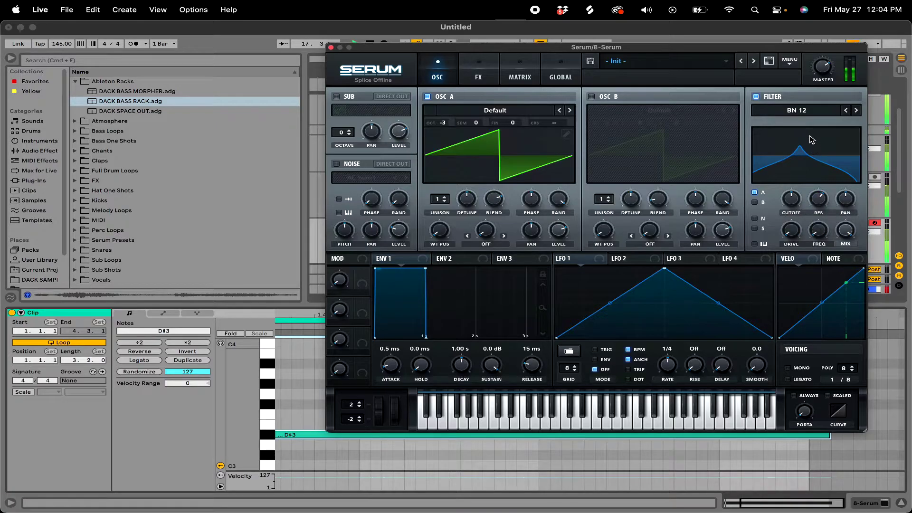
pyautogui.moveTo(794, 201)
pyautogui.mouseDown()
pyautogui.moveTo(791, 177)
pyautogui.moveTo(798, 195)
pyautogui.mouseUp()
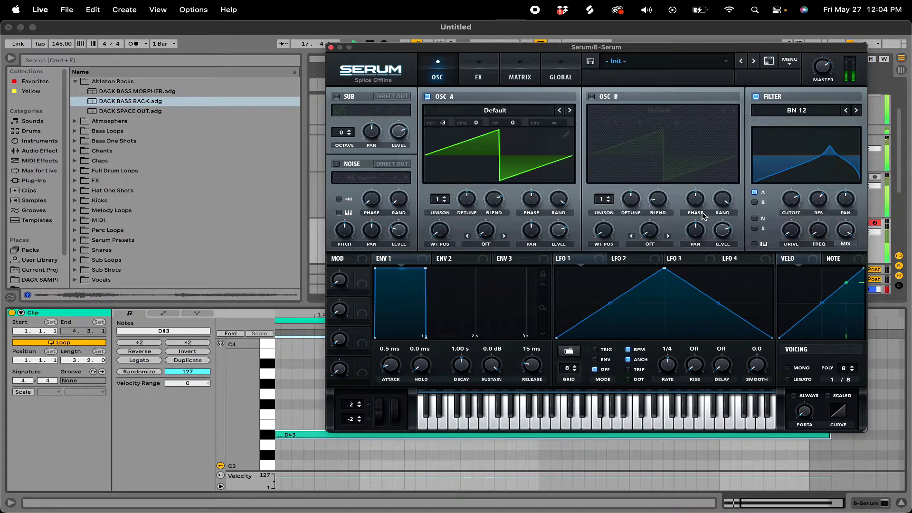
# Step: Enable Serum's Hyper/Dimension effect with a lowered Hyper mix, and set oscillator A's unison to 1 voice
pyautogui.moveTo(439, 200); pyautogui.dragTo(441, 187)
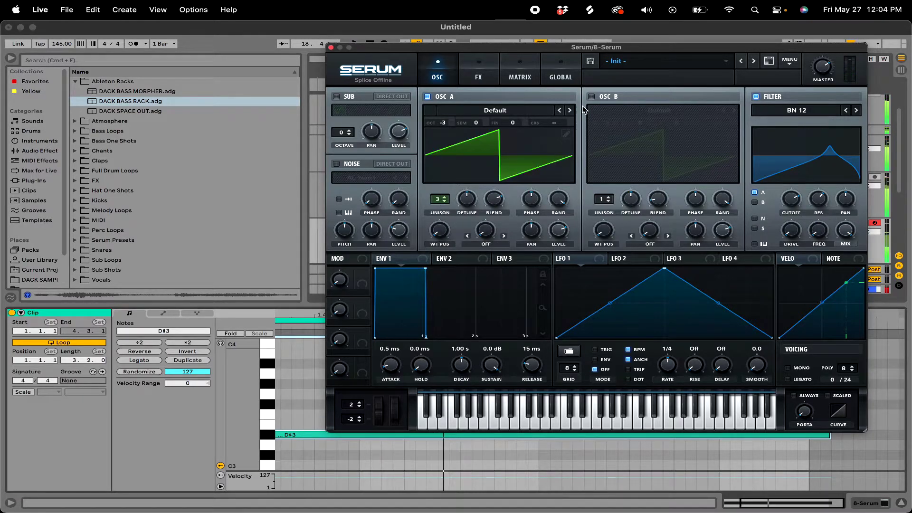
pyautogui.click(480, 71)
pyautogui.click(340, 99)
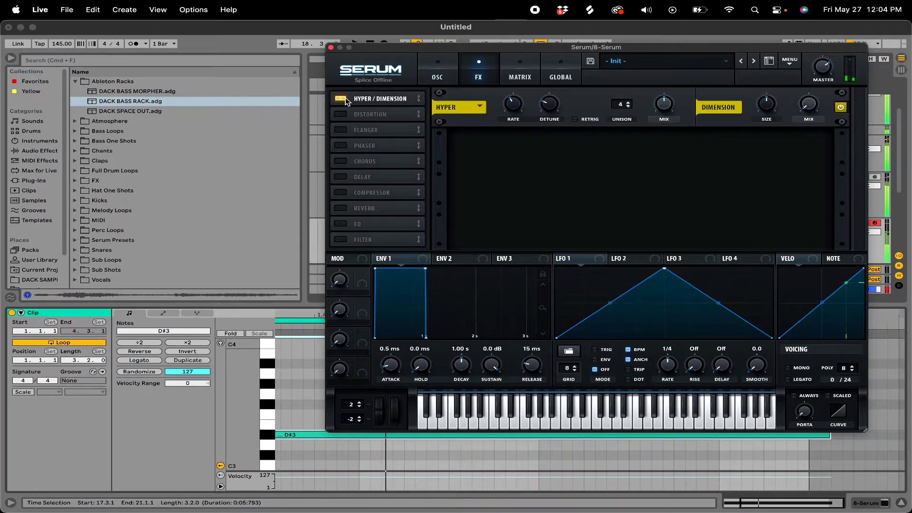
pyautogui.moveTo(667, 103); pyautogui.dragTo(668, 125)
pyautogui.click(437, 76)
pyautogui.doubleClick(438, 200)
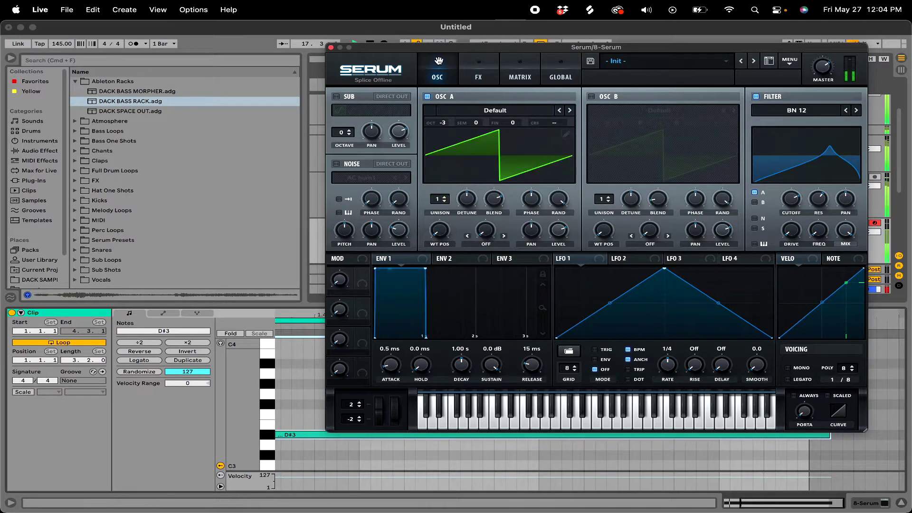
# Step: Enable Serum's compressor effect in multiband mode
pyautogui.click(479, 77)
pyautogui.click(341, 193)
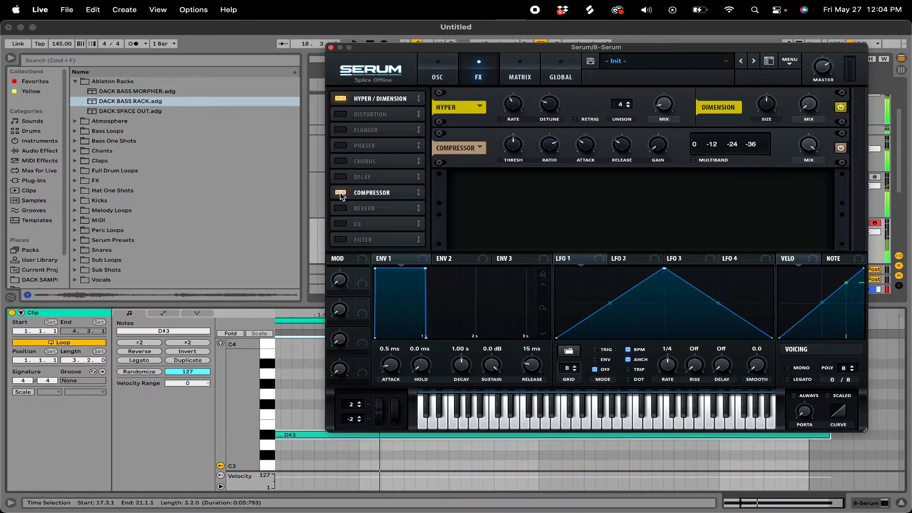
pyautogui.click(692, 160)
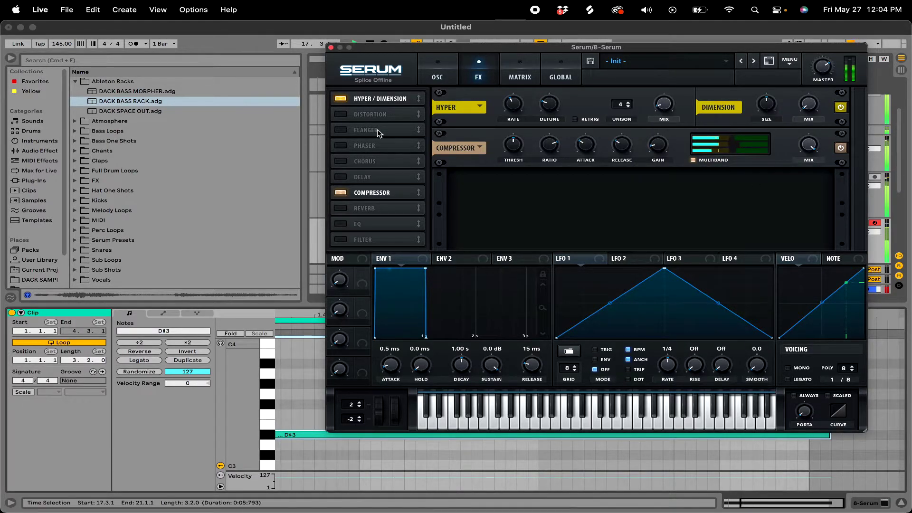
# Step: Enable oscillator B at +1 octave and raise oscillator A's warp in FM (from B) mode while auditioning the sound
pyautogui.click(435, 75)
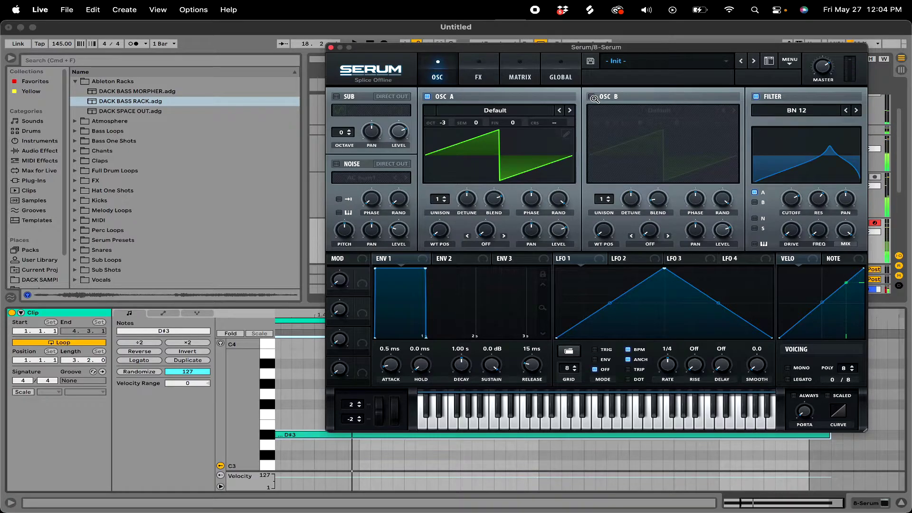
pyautogui.click(592, 97)
pyautogui.click(490, 246)
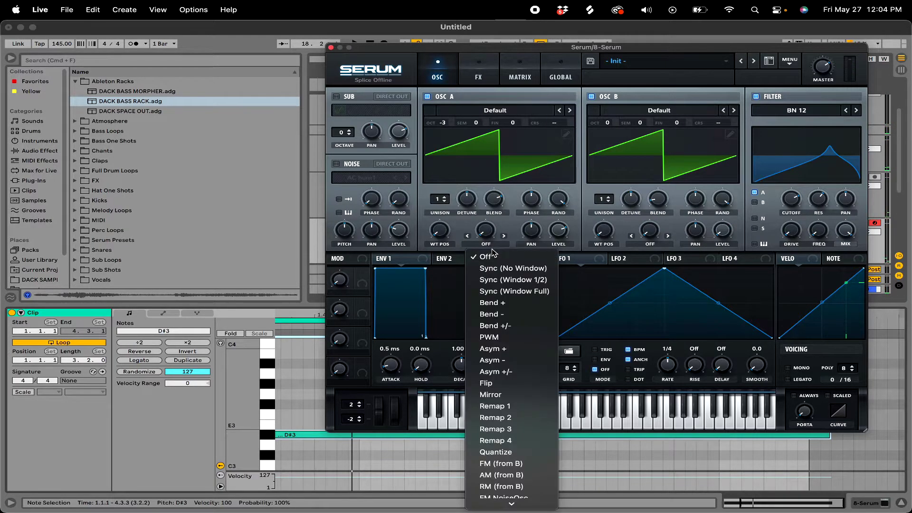
pyautogui.click(499, 409)
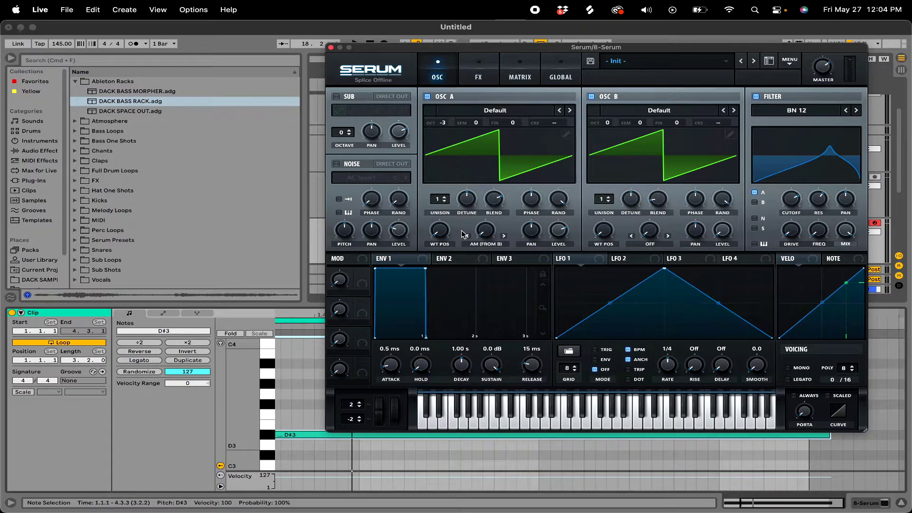
pyautogui.moveTo(483, 236); pyautogui.dragTo(487, 188)
pyautogui.press('space')
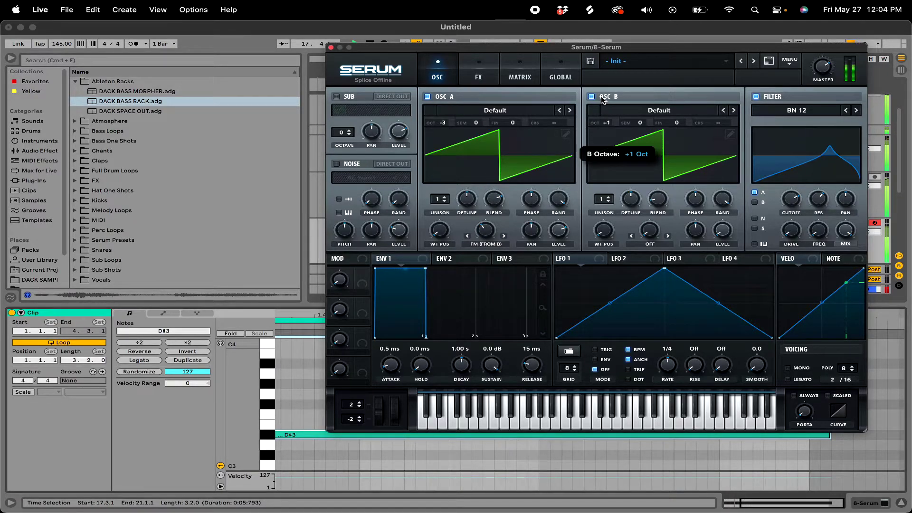
pyautogui.moveTo(493, 233); pyautogui.dragTo(492, 224)
pyautogui.press('space')
pyautogui.press('space')
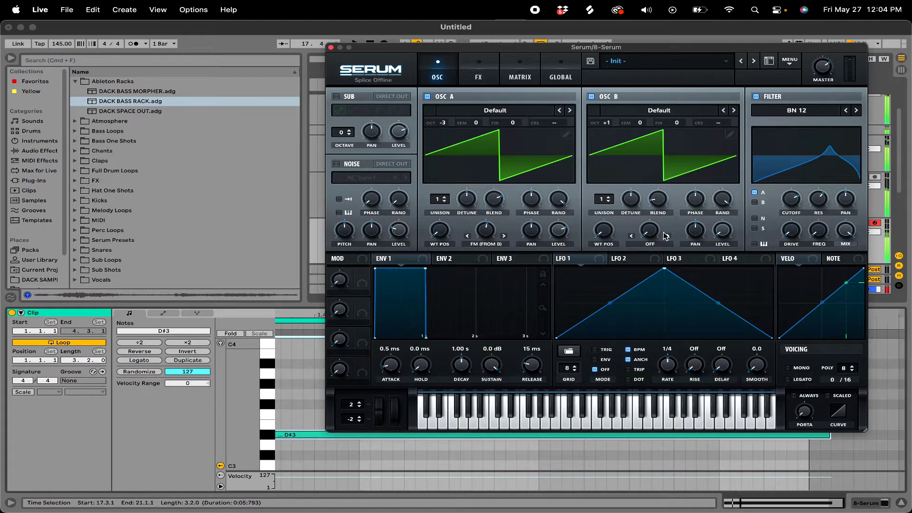
# Step: Apply Sync warp and -2 octaves to oscillator B, set oscillator A's warp to 32%, and close the Serum window
pyautogui.moveTo(660, 236); pyautogui.dragTo(661, 224)
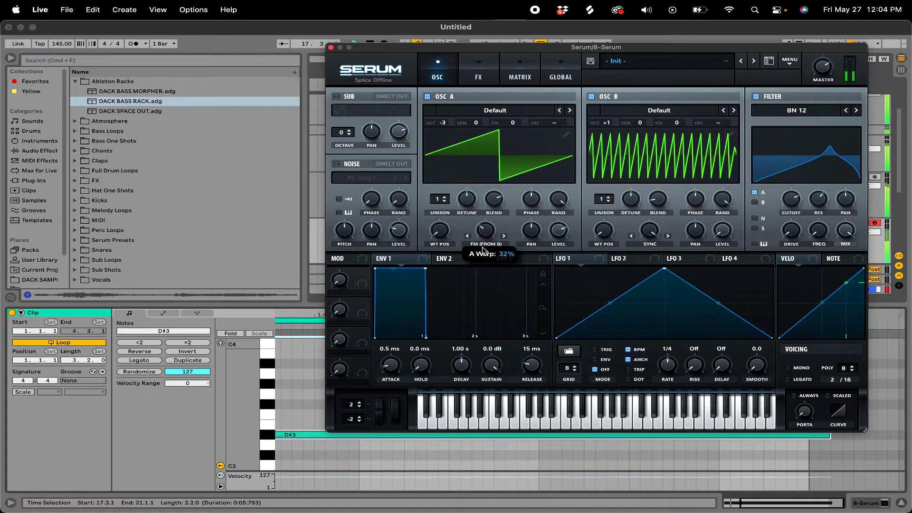
pyautogui.moveTo(606, 128); pyautogui.dragTo(602, 176)
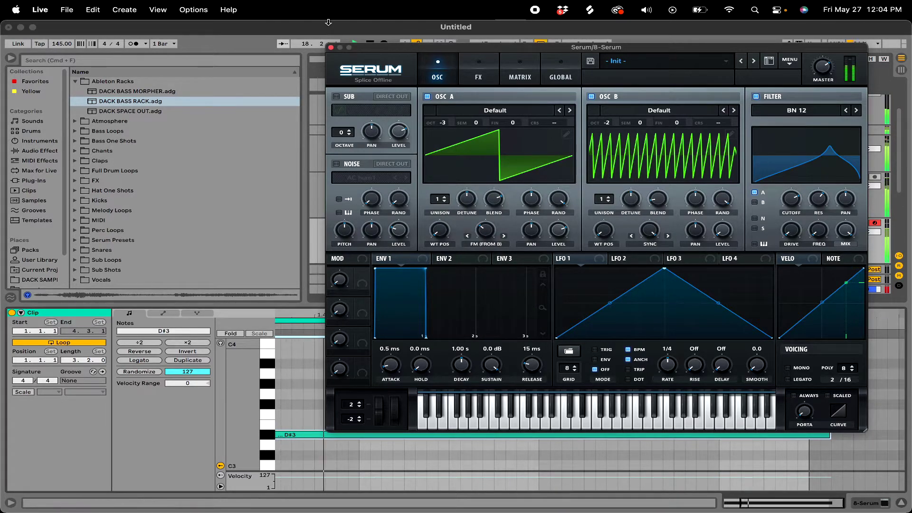
pyautogui.click(332, 48)
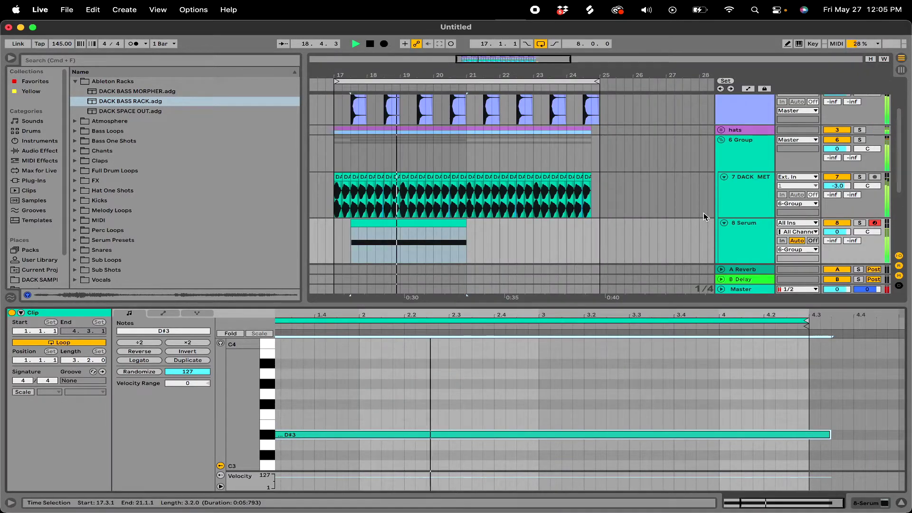
# Step: Duplicate the Serum track's section from 17.1.1 to 21.1.1 so it also covers bars 21 to 24
pyautogui.click(349, 245)
pyautogui.moveTo(349, 247); pyautogui.dragTo(467, 243)
pyautogui.press('super+d')
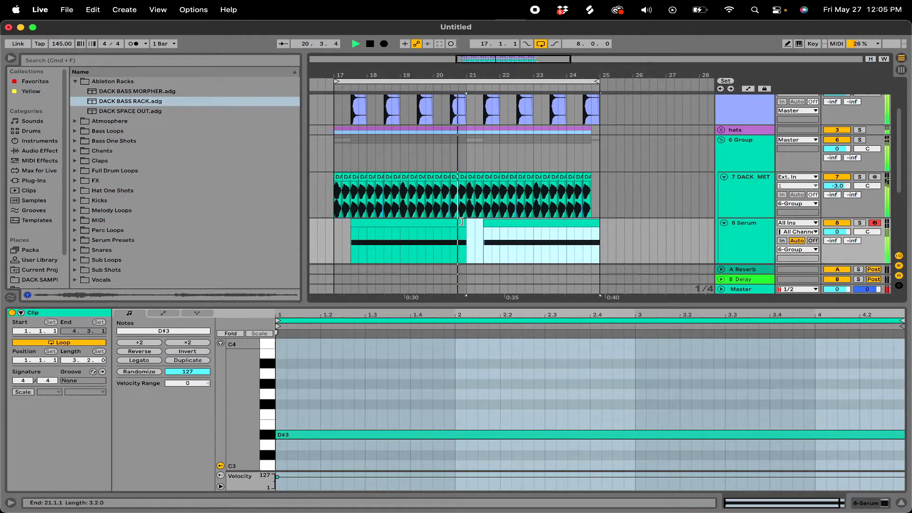
# Step: Clear the sub and DACK_HA chant tracks from 17.1.1 to 17.3.1 and from 21.1.1 to 21.3.1
pyautogui.scroll(-5, 461, 221)
pyautogui.hscroll(-2, 442, 199)
pyautogui.click(356, 148)
pyautogui.press('Delete')
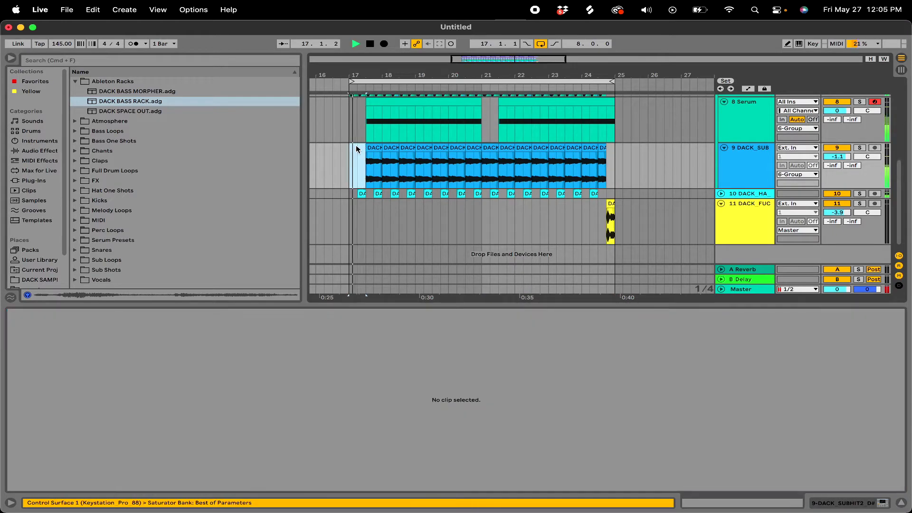
pyautogui.click(363, 194)
pyautogui.click(491, 145)
pyautogui.press('Delete')
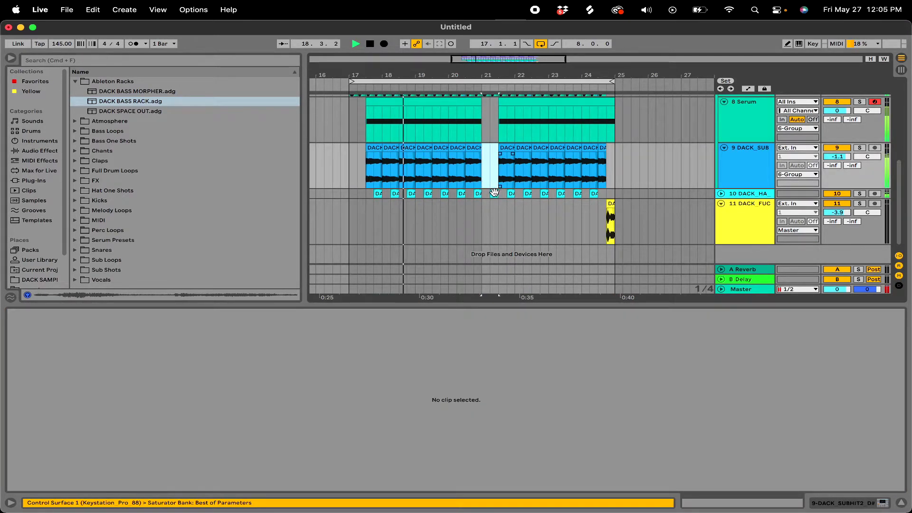
pyautogui.click(495, 193)
pyautogui.press('Delete')
# Step: Automate DACK SPACE OUT's Macro 1 on track 7 to ramp up to 40 between 17.1.1 and 17.3.1, and audition it
pyautogui.scroll(5, 494, 192)
pyautogui.hscroll(-2, 494, 192)
pyautogui.press('space')
pyautogui.doubleClick(748, 162)
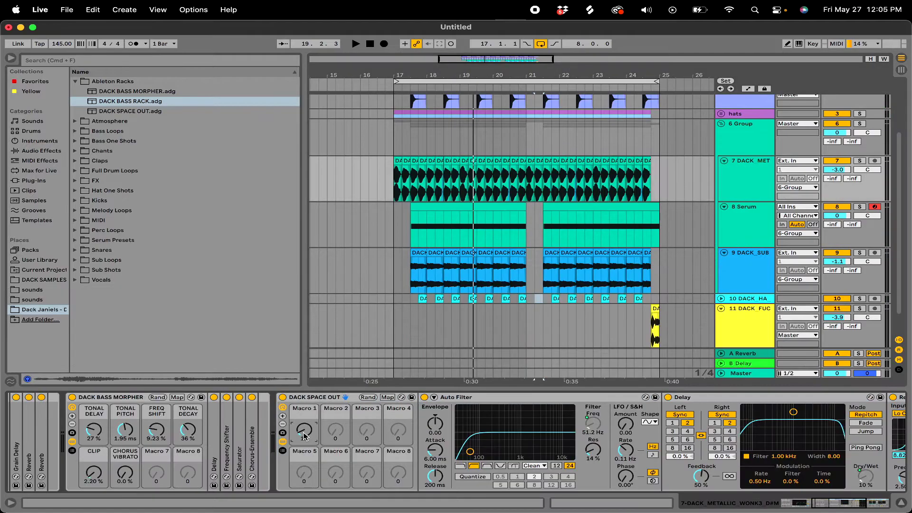
pyautogui.press('a')
pyautogui.click(395, 197)
pyautogui.moveTo(403, 198); pyautogui.dragTo(411, 191)
pyautogui.click(396, 172)
pyautogui.press('space')
pyautogui.press('space')
pyautogui.press('space')
pyautogui.press('space')
pyautogui.press('space')
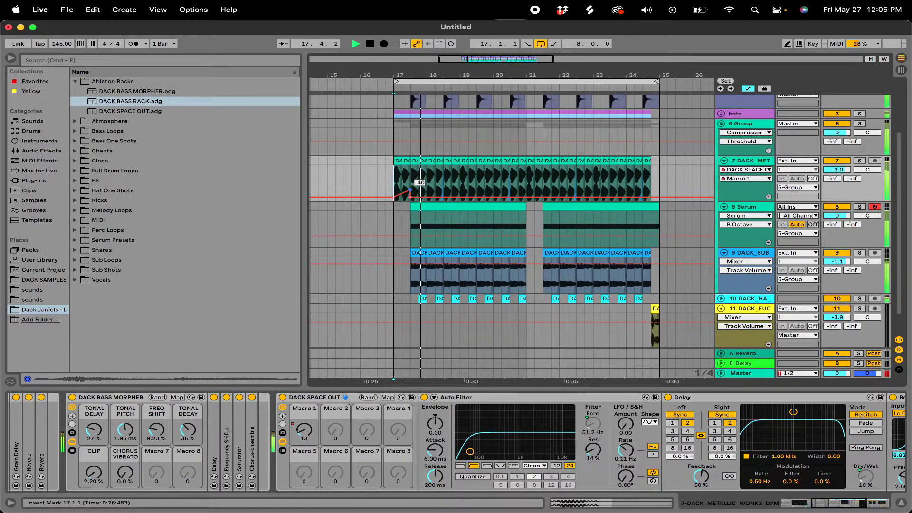
pyautogui.press('space')
pyautogui.press('space')
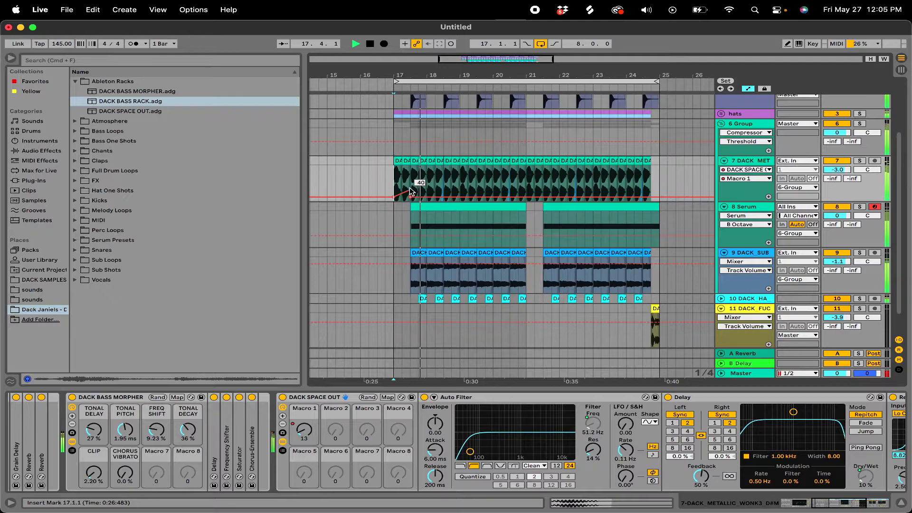
# Step: Repeat track 7's Macro 1 automation ramp from 21.1.1 to 21.3.1 and hide the automation lanes
pyautogui.click(412, 191)
pyautogui.click(529, 189)
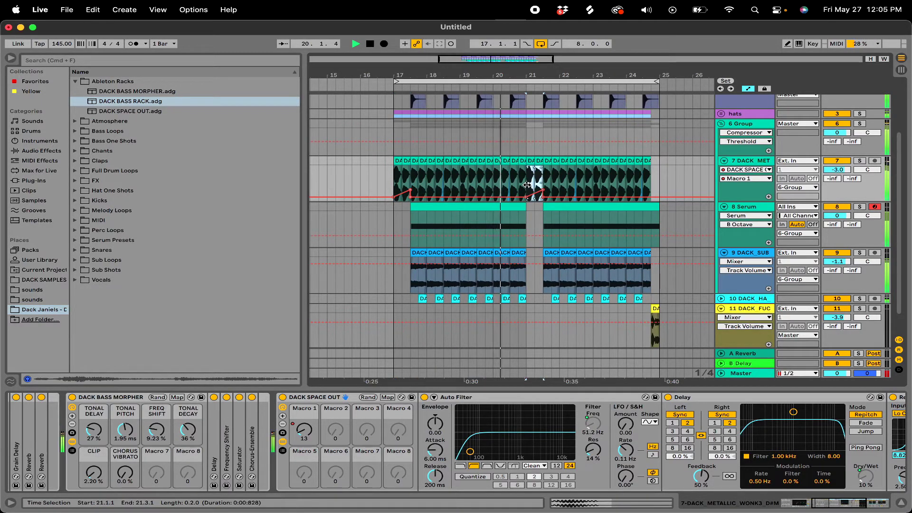
pyautogui.press('a')
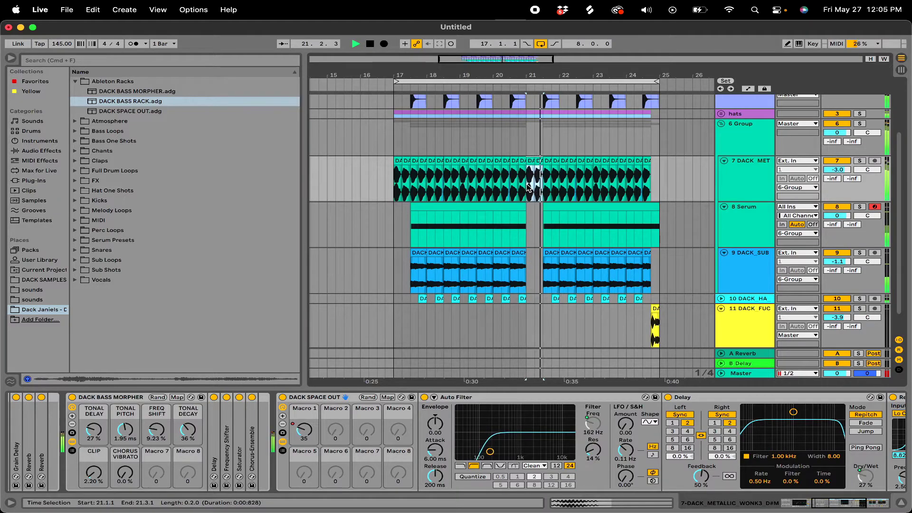
# Step: Add an audio track with DACK_RIDE2.wav reversed, positioned to end at 17.3.1, and audition it in solo
pyautogui.scroll(-2, 529, 186)
pyautogui.hscroll(2, 529, 186)
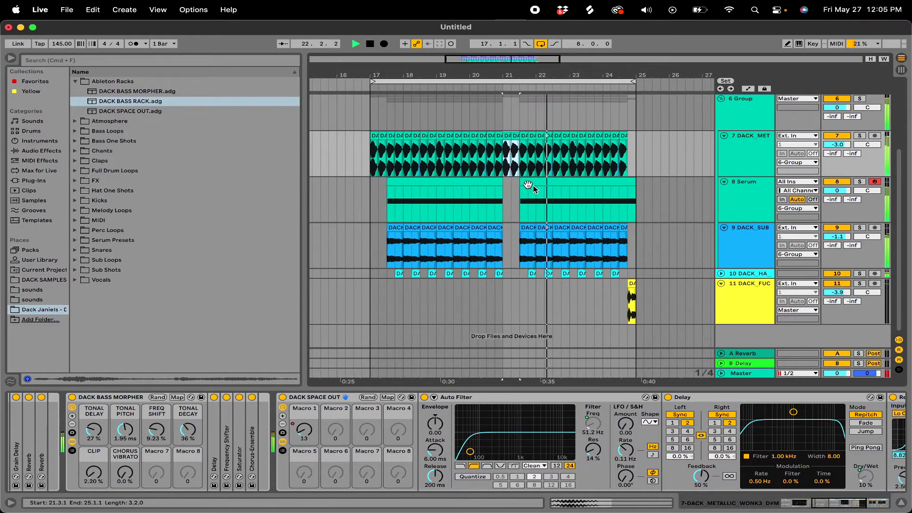
pyautogui.click(734, 298)
pyautogui.press('super+t')
pyautogui.click(75, 191)
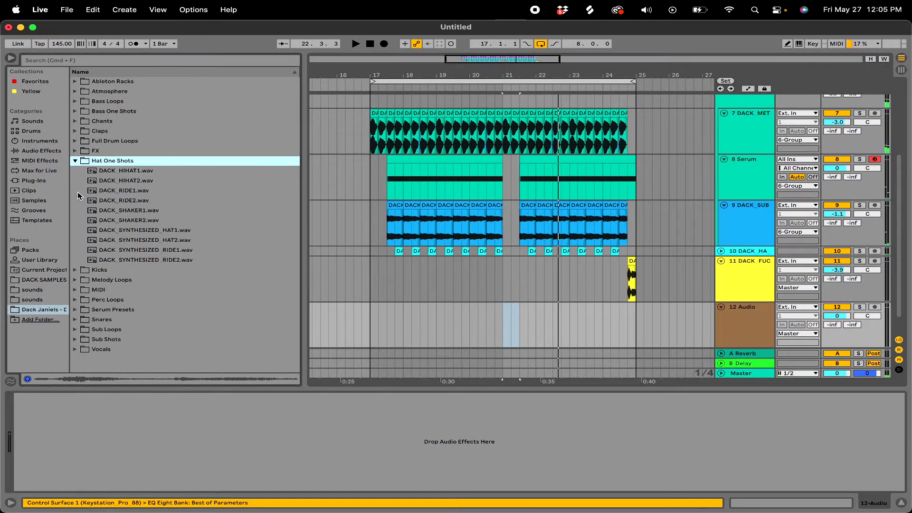
pyautogui.moveTo(125, 200); pyautogui.dragTo(499, 328)
pyautogui.click(859, 223)
pyautogui.press('space')
pyautogui.moveTo(500, 226); pyautogui.dragTo(386, 241)
pyautogui.press('space')
# Step: Paste copies of the reversed ride clip at 21.2.1, 24.4.1 and 20.4.1
pyautogui.click(507, 237)
pyautogui.press('super+v')
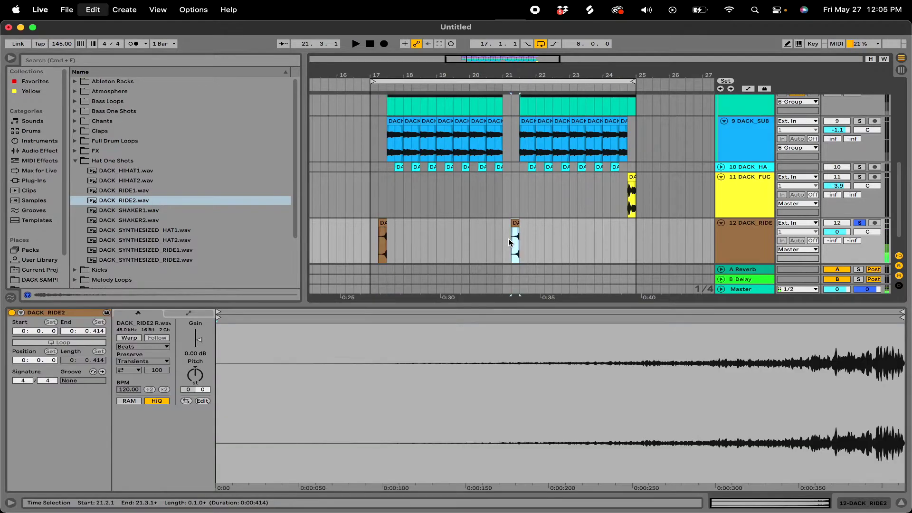
pyautogui.click(628, 242)
pyautogui.press('super+v')
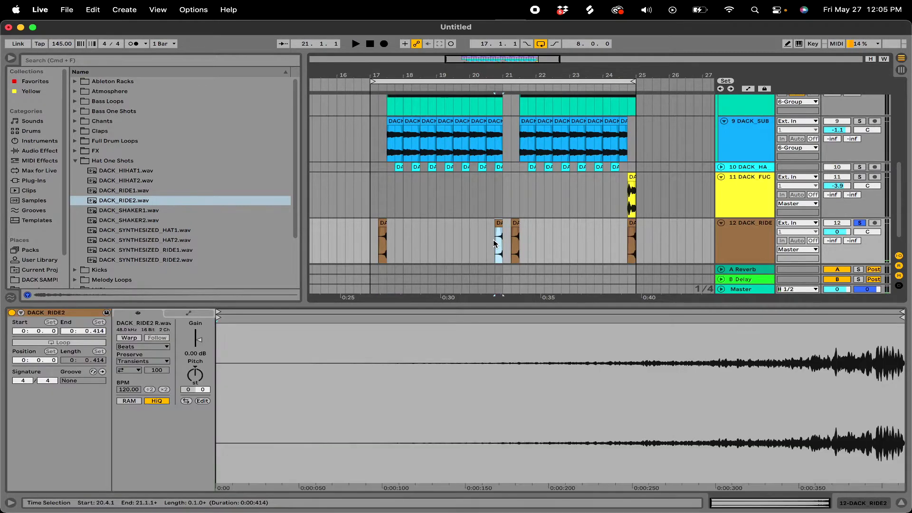
# Step: Unsolo the ride track, set its volume to -3.0 dB, and play the arrangement from 17.1.1
pyautogui.click(366, 239)
pyautogui.click(860, 223)
pyautogui.press('space')
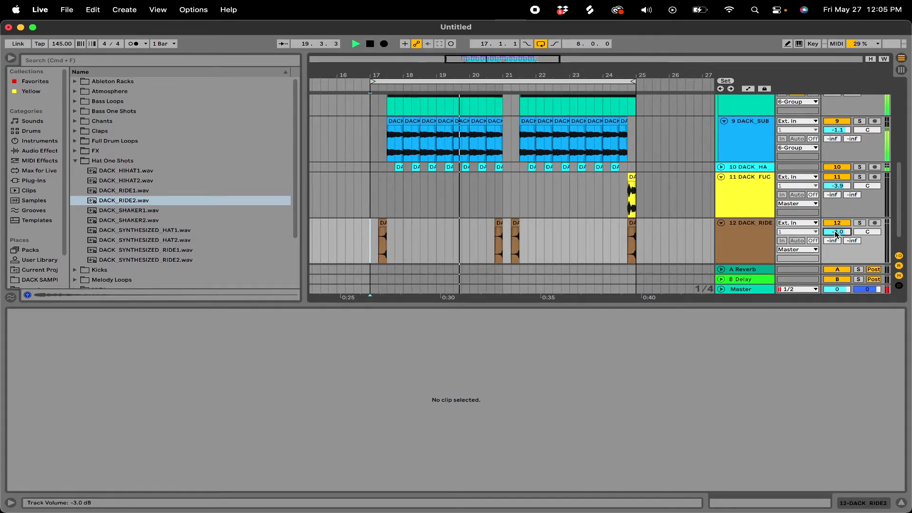
pyautogui.click(75, 161)
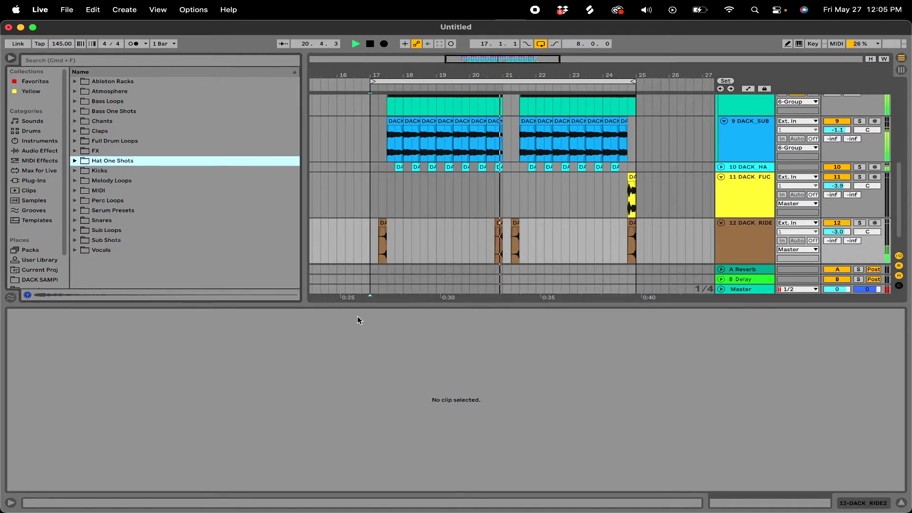
pyautogui.press('super+alt+l')
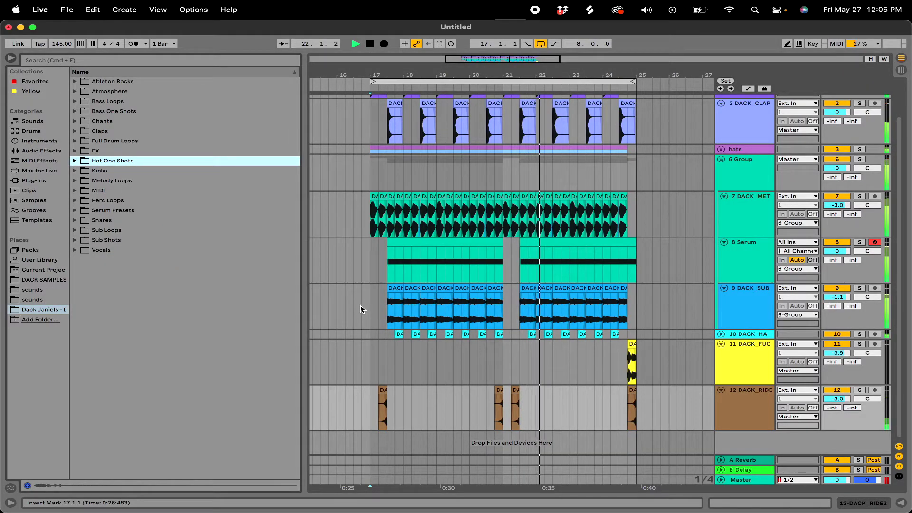
pyautogui.scroll(3, 360, 305)
pyautogui.scroll(-3, 360, 305)
pyautogui.hscroll(2, 361, 305)
pyautogui.hscroll(-2, 360, 305)
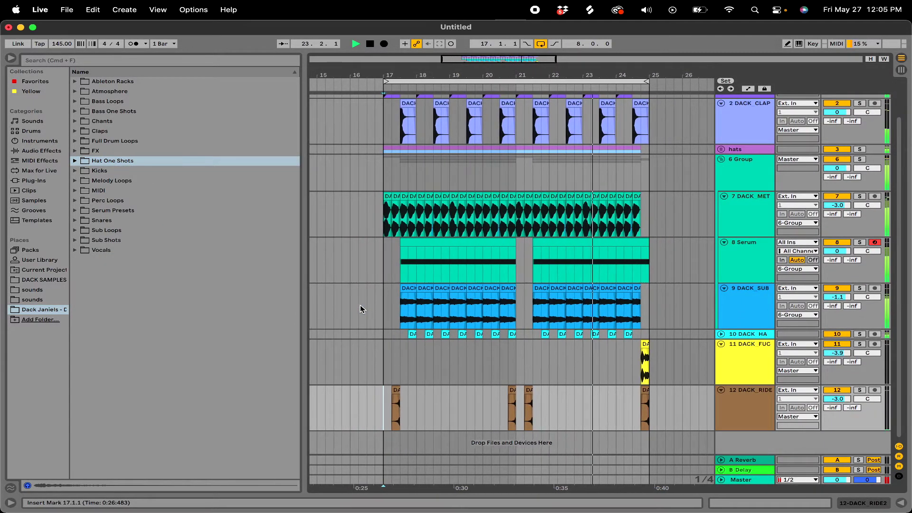
pyautogui.scroll(3, 479, 101)
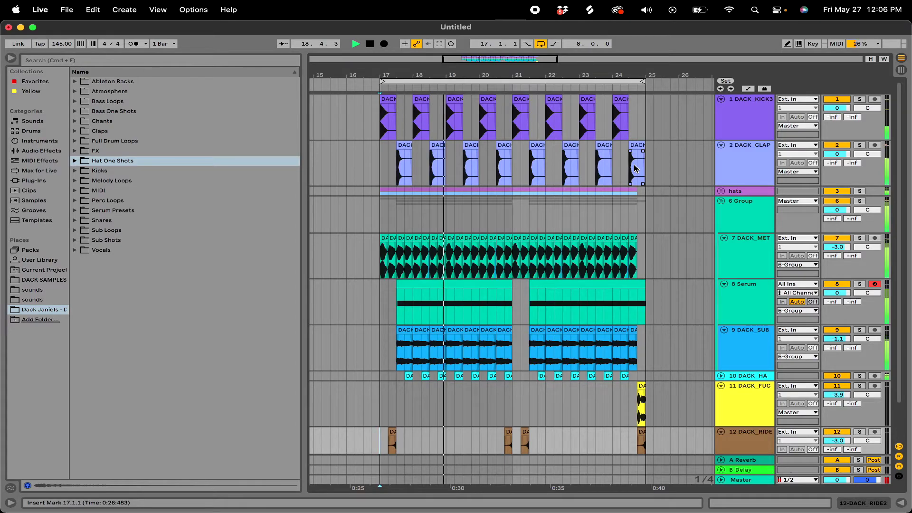
pyautogui.press('space')
# Step: Place DACK_NOISEDOWN.wav from the FX folder at 17.1.1 on a new audio track and set its volume to -8.0 dB
pyautogui.hscroll(2, 635, 169)
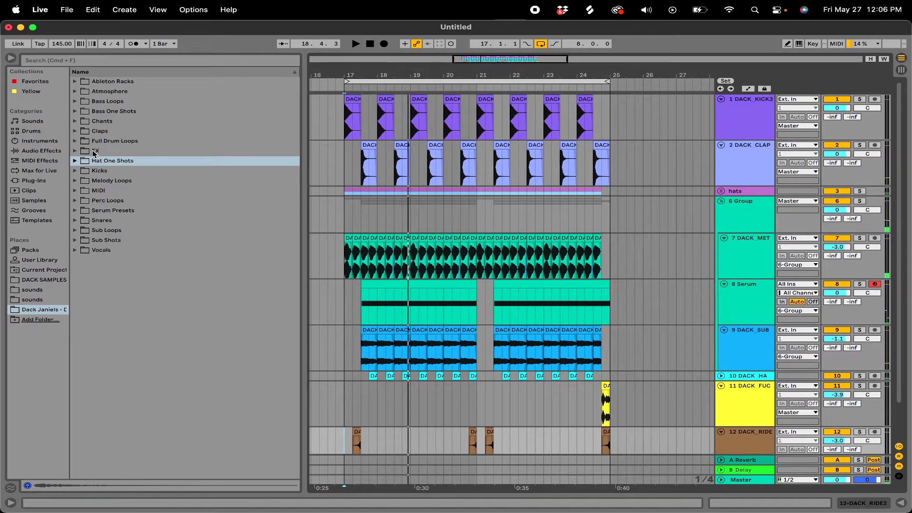
pyautogui.click(83, 151)
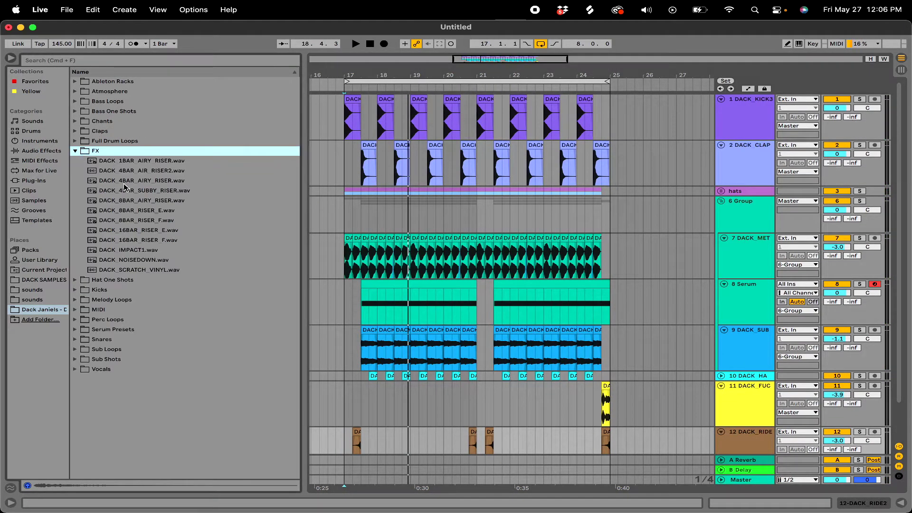
pyautogui.scroll(-2, 594, 357)
pyautogui.hscroll(-2, 594, 358)
pyautogui.press('super+t')
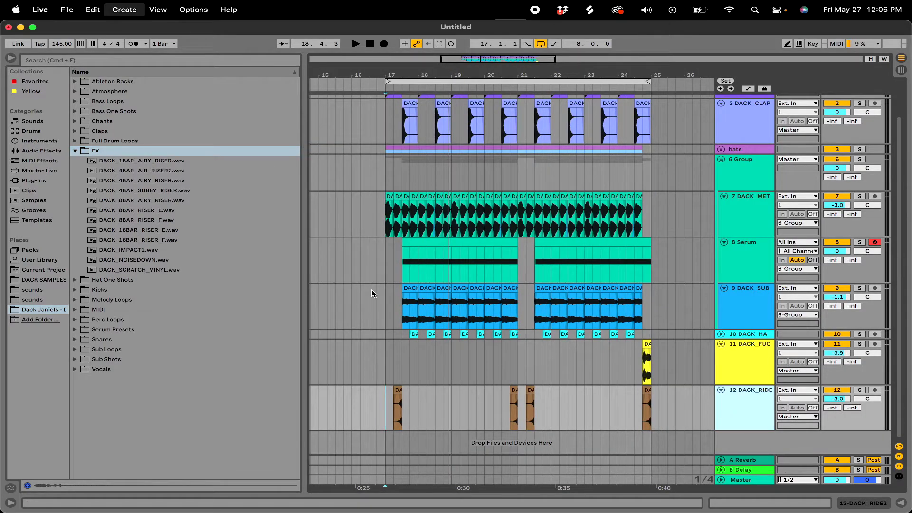
pyautogui.click(161, 272)
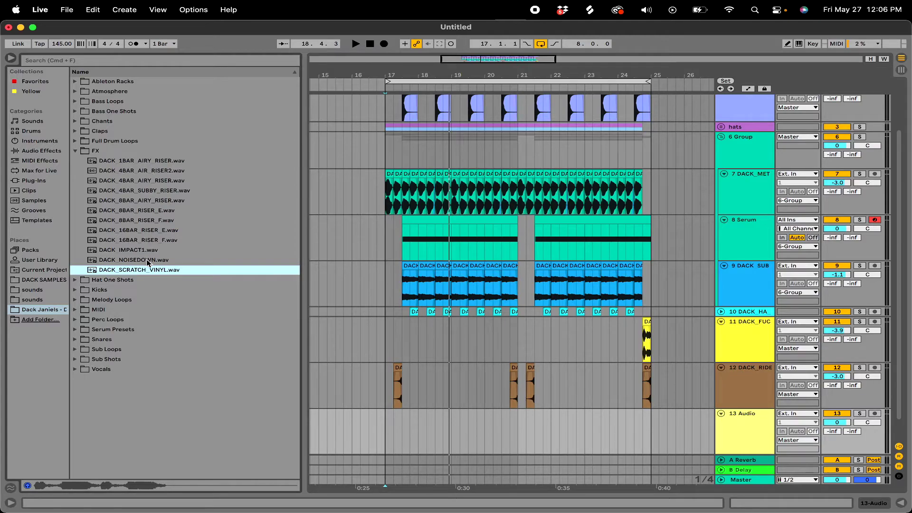
pyautogui.click(148, 261)
pyautogui.moveTo(148, 261); pyautogui.dragTo(385, 419)
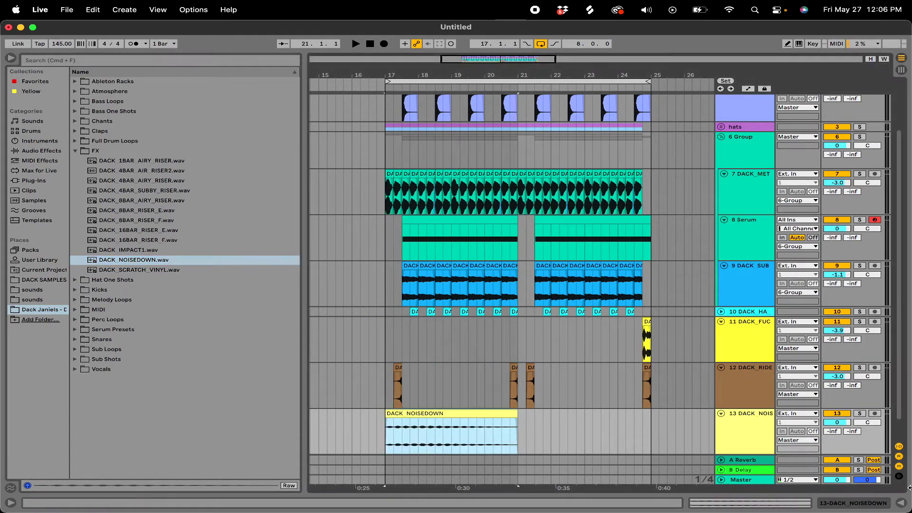
pyautogui.press('space')
pyautogui.moveTo(837, 422)
pyautogui.mouseDown()
pyautogui.moveTo(837, 436)
pyautogui.moveTo(845, 421)
pyautogui.mouseUp()
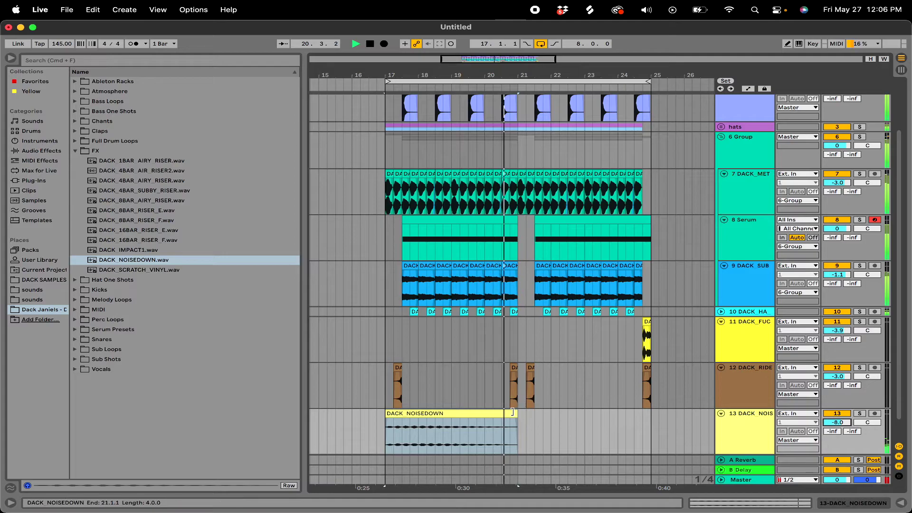
# Step: Duplicate the noise clip once and clear its track at 17.1.1–17.3.1, 21.1.1–21.3.1 and 24.4.1–25.1.1
pyautogui.press('super+d')
pyautogui.moveTo(388, 433); pyautogui.dragTo(400, 434)
pyautogui.press('BackSpace')
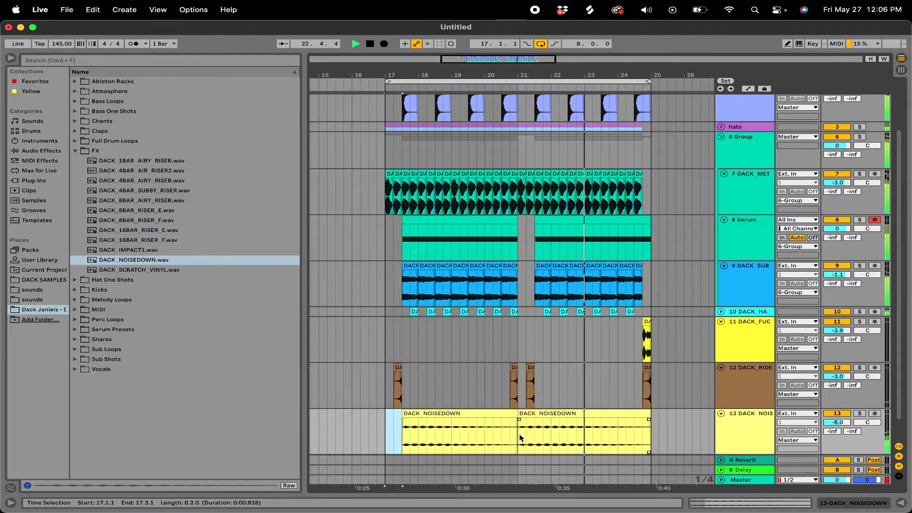
pyautogui.moveTo(518, 432); pyautogui.dragTo(535, 432)
pyautogui.press('BackSpace')
pyautogui.moveTo(643, 431); pyautogui.dragTo(650, 430)
pyautogui.press('BackSpace')
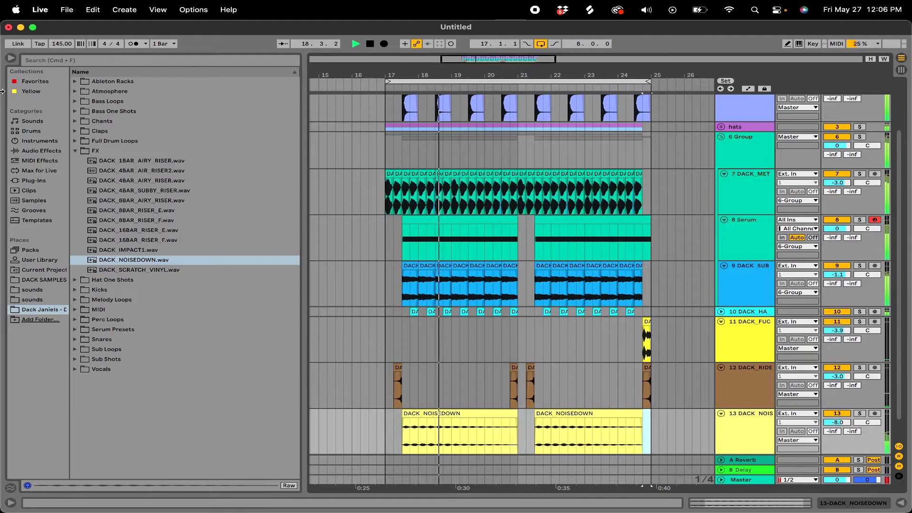
# Step: Hide the browser and edit DACK BASS MORPHER's Chorus Vibrato automation on soloed track 7 around 20.3
pyautogui.click(10, 58)
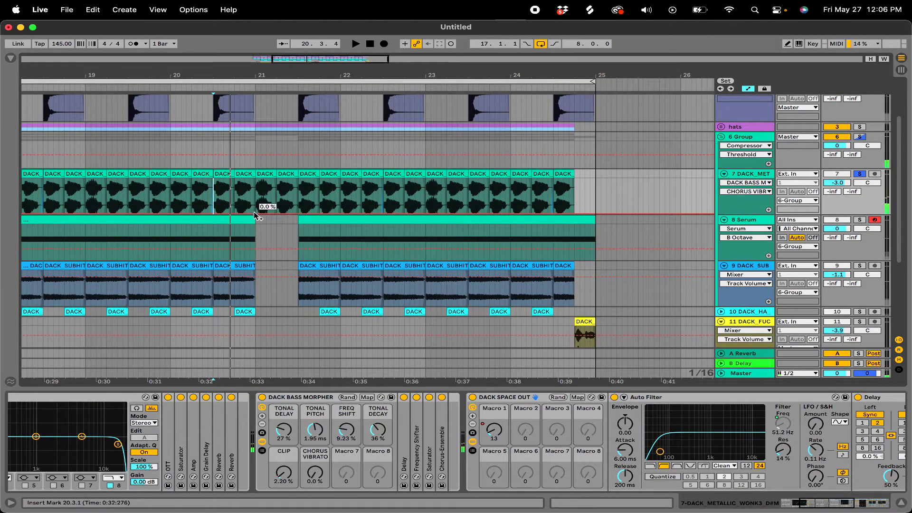
pyautogui.click(228, 220)
pyautogui.click(213, 212)
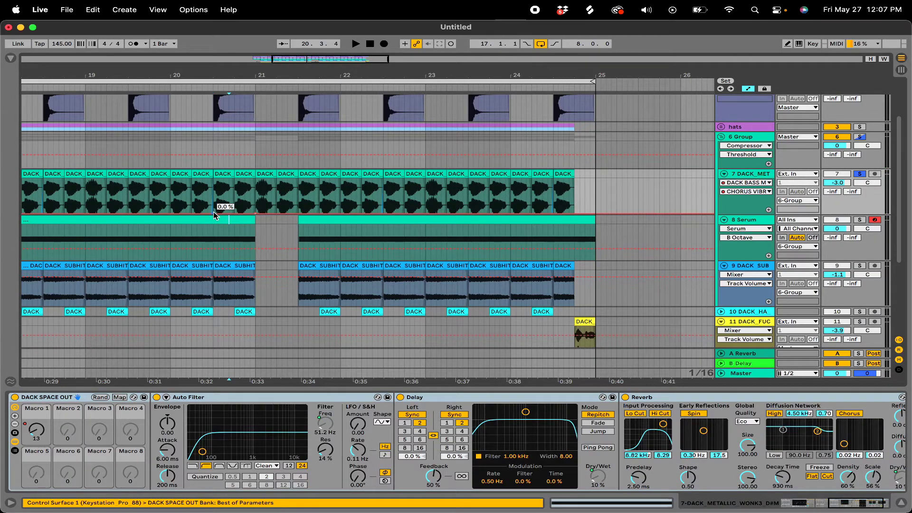
pyautogui.click(213, 212)
pyautogui.press('space')
pyautogui.moveTo(236, 214)
pyautogui.mouseDown()
pyautogui.moveTo(244, 189)
pyautogui.moveTo(254, 200)
pyautogui.moveTo(255, 184)
pyautogui.moveTo(236, 214)
pyautogui.mouseUp()
# Step: Audition the soloed metallic bass repeatedly from 20.3.4, and restore the full mix with automation hidden
pyautogui.press('space')
pyautogui.press('space')
pyautogui.press('space')
pyautogui.press('space')
pyautogui.press('space')
pyautogui.press('space')
pyautogui.press('space')
pyautogui.press('space')
pyautogui.press('space')
pyautogui.press('space')
pyautogui.press('space')
pyautogui.press('space')
pyautogui.press('space')
pyautogui.press('space')
pyautogui.press('space')
pyautogui.press('a')
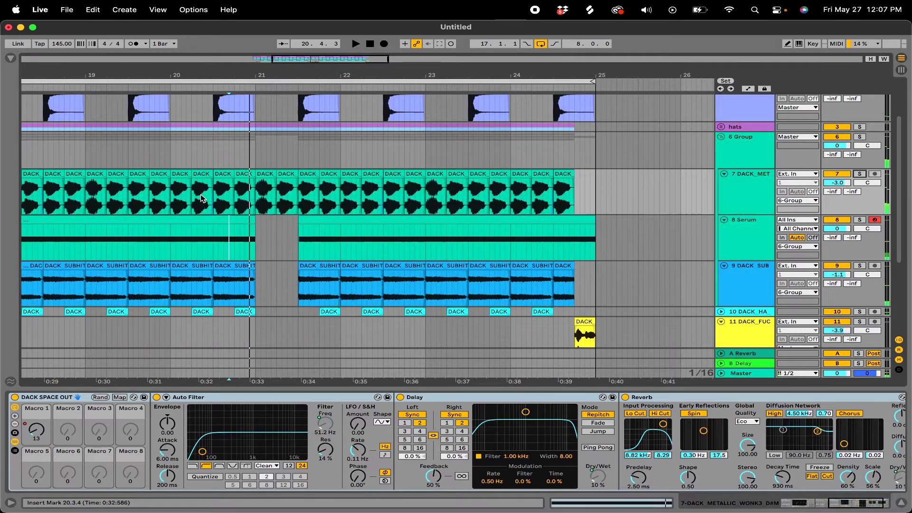
# Step: Play the full arrangement from 19.4.4 and again from 17.1.1
pyautogui.click(167, 194)
pyautogui.press('space')
pyautogui.press('-')
pyautogui.press('-')
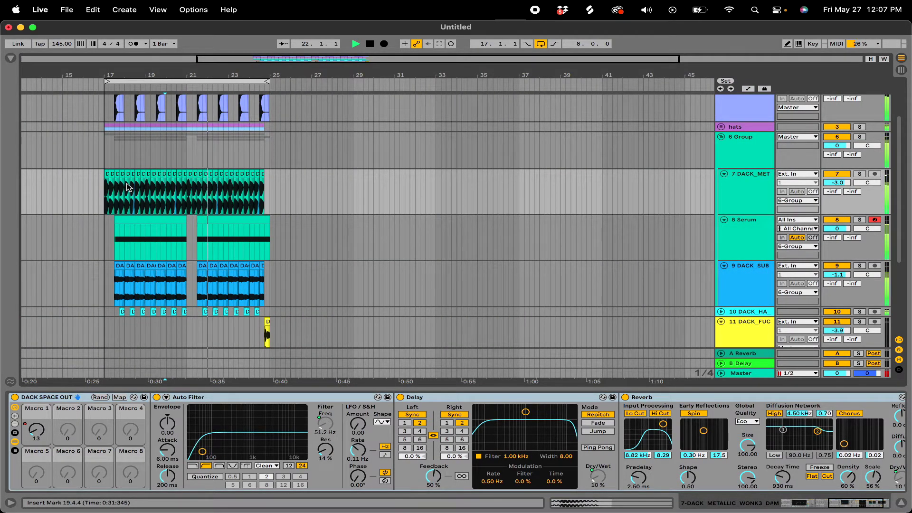
pyautogui.click(104, 161)
pyautogui.press('space')
pyautogui.press('space')
# Step: Clear the hats group from 17.1.1 to 17.3.1 and from 21.1.1 to 21.3.1
pyautogui.press('+')
pyautogui.press('+')
pyautogui.press('+')
pyautogui.press('+')
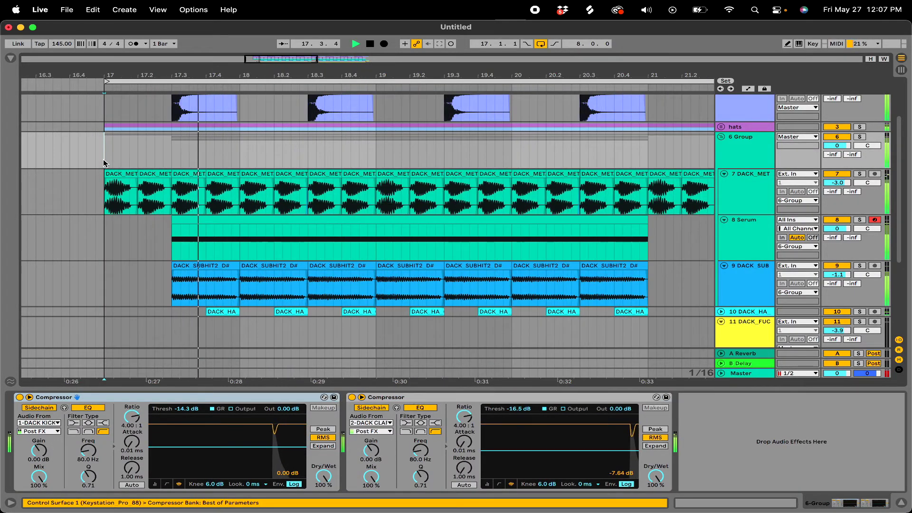
pyautogui.scroll(2, 216, 180)
pyautogui.press('space')
pyautogui.keyDown('shift'); pyautogui.click(149, 150); pyautogui.keyUp('shift')
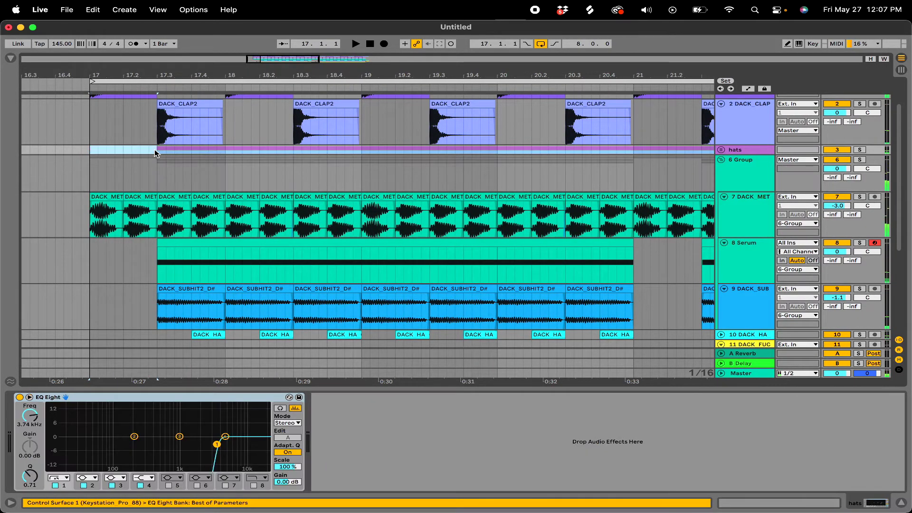
pyautogui.press('-')
pyautogui.press('-')
pyautogui.moveTo(249, 151); pyautogui.dragTo(264, 151)
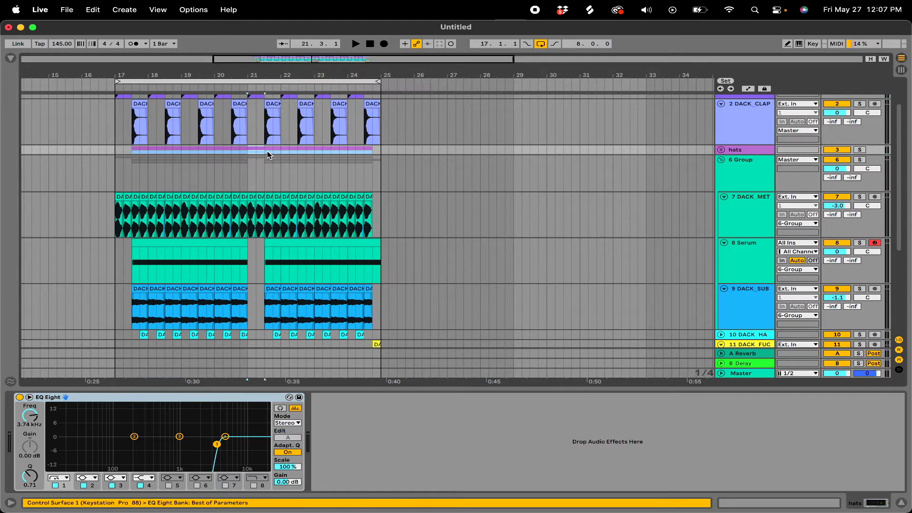
# Step: Play the whole drop from 17.1.1 and clear the Serum clip from 24.4.1 to 25.1.1
pyautogui.click(116, 137)
pyautogui.press('space')
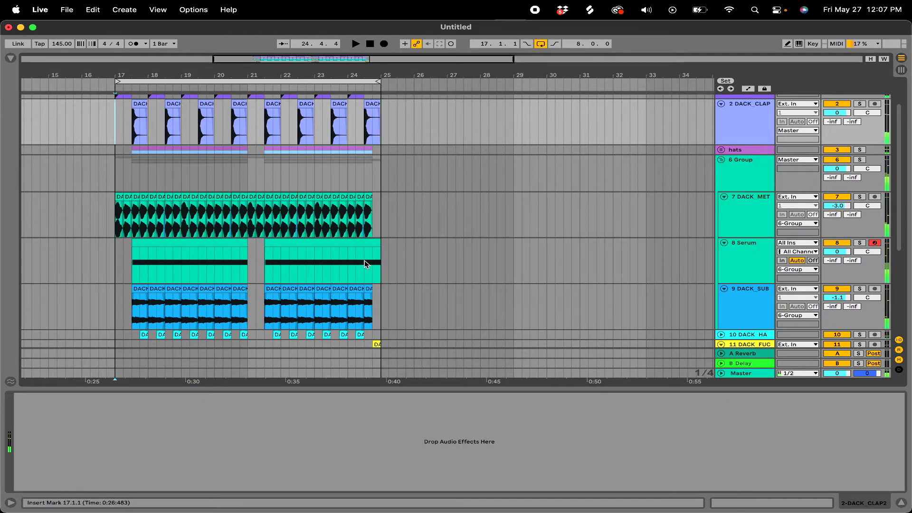
pyautogui.click(380, 261)
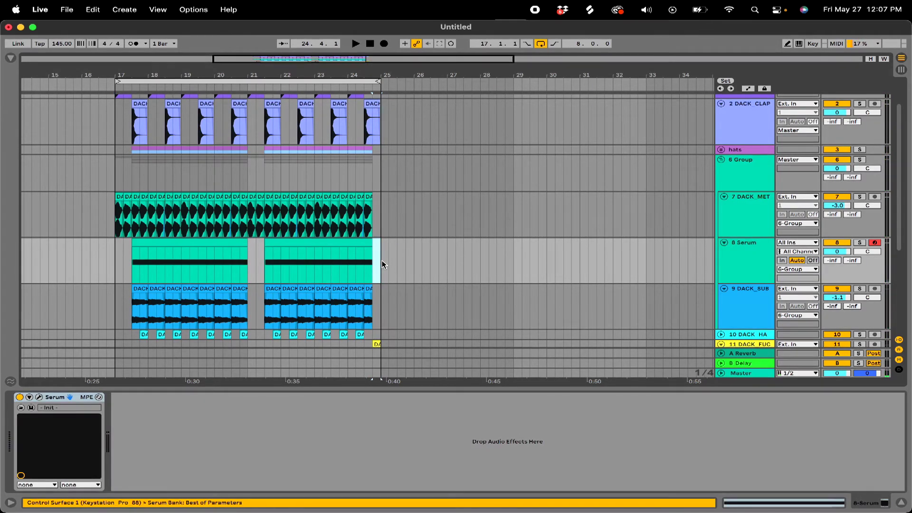